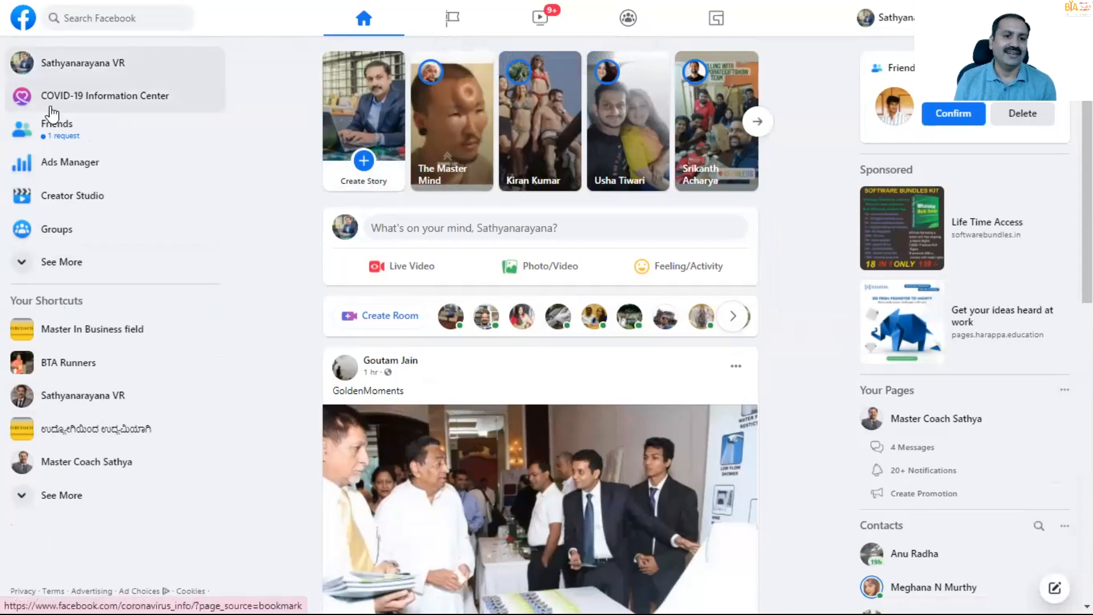
# - View the personal profile, open the Groups section, and look through the list of managed groups
pyautogui.click(25, 65)
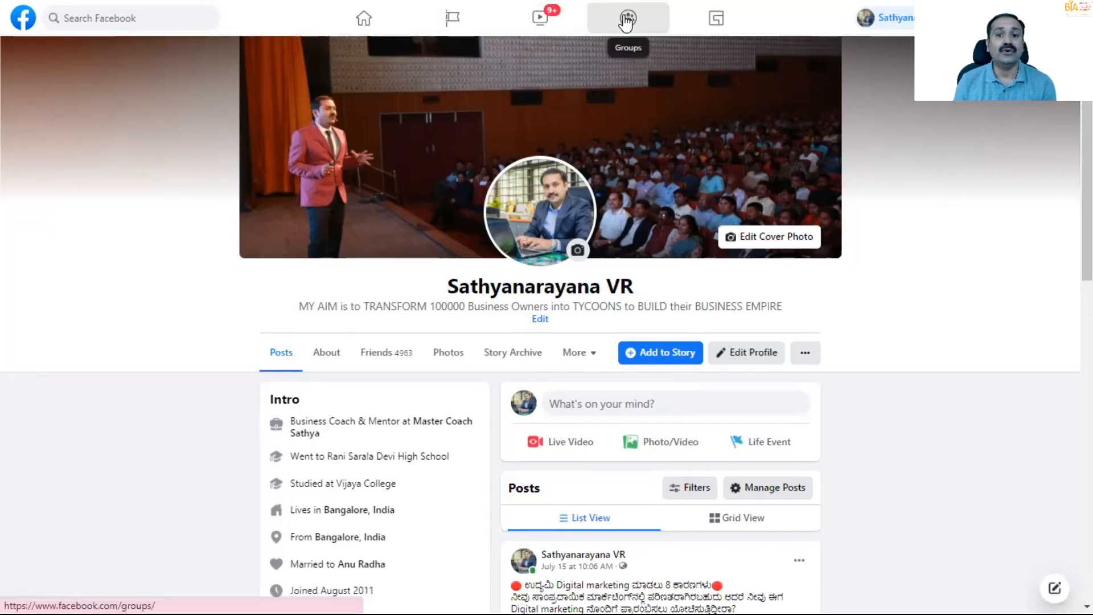
pyautogui.click(627, 36)
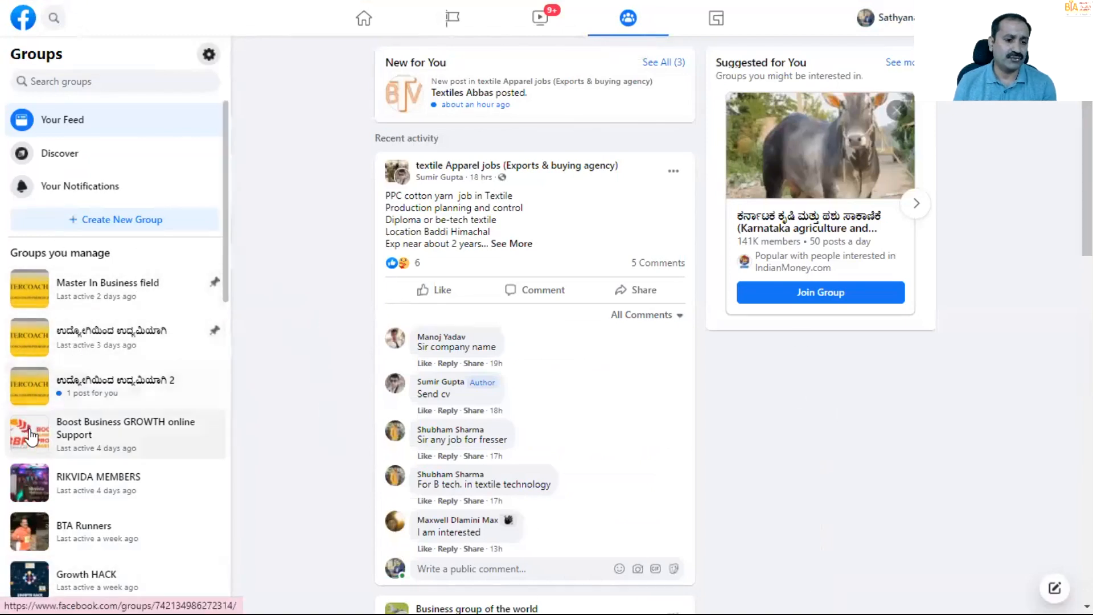
pyautogui.scroll(-3, 35, 489)
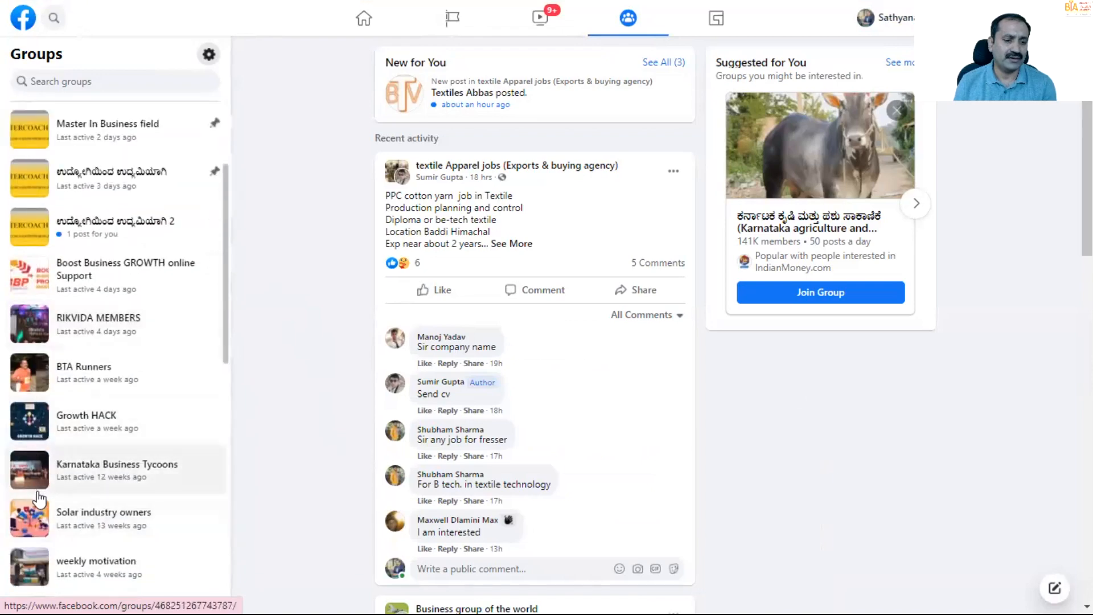
pyautogui.scroll(-6, 37, 496)
pyautogui.scroll(6, 37, 395)
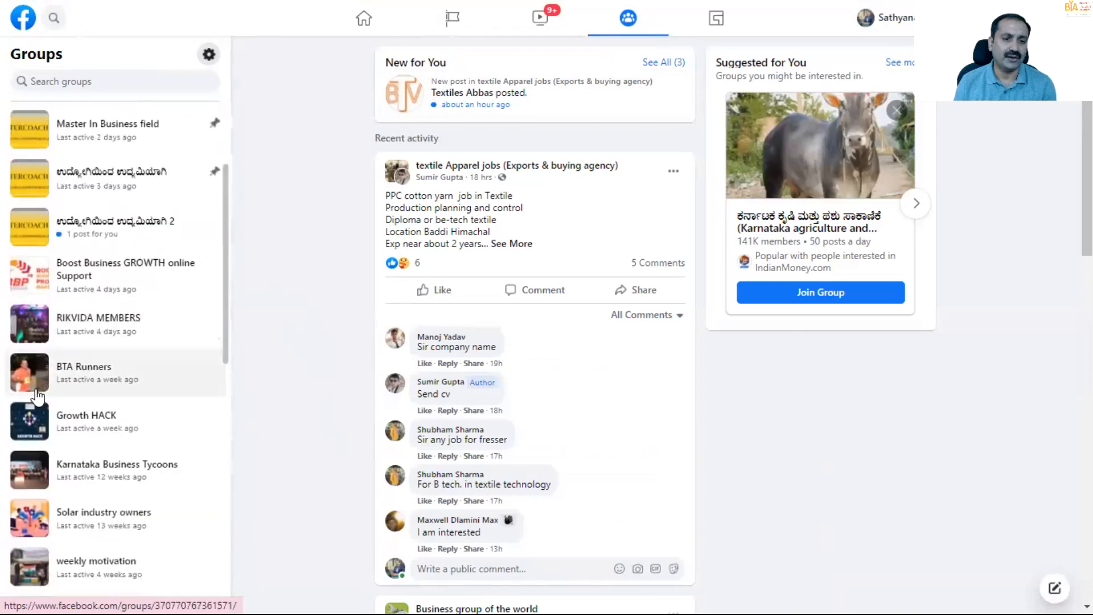
pyautogui.scroll(3, 37, 396)
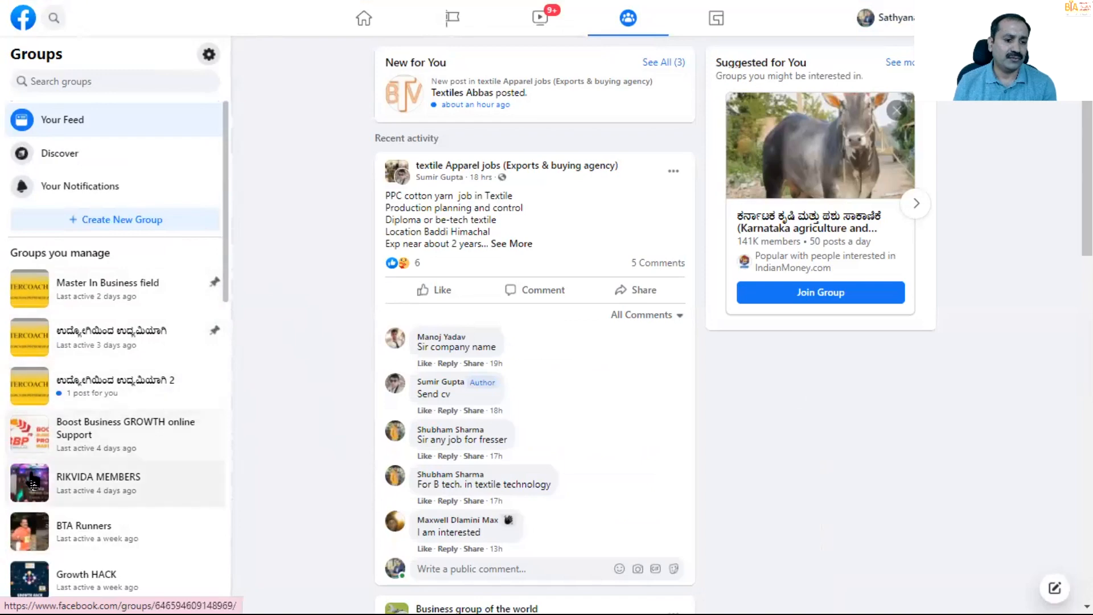
pyautogui.scroll(-3, 31, 482)
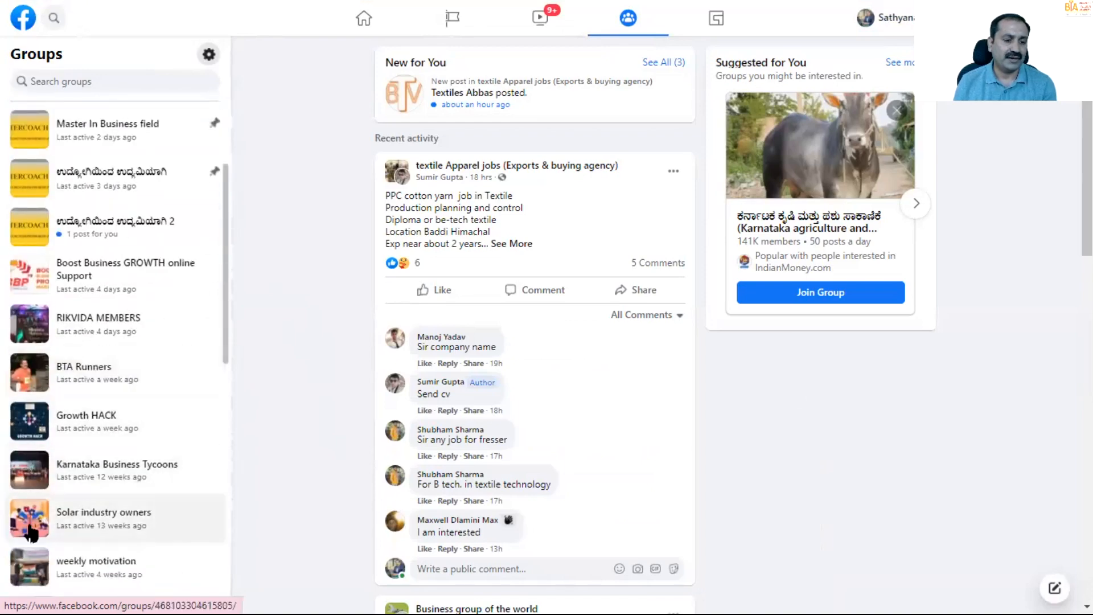
pyautogui.scroll(-4, 31, 532)
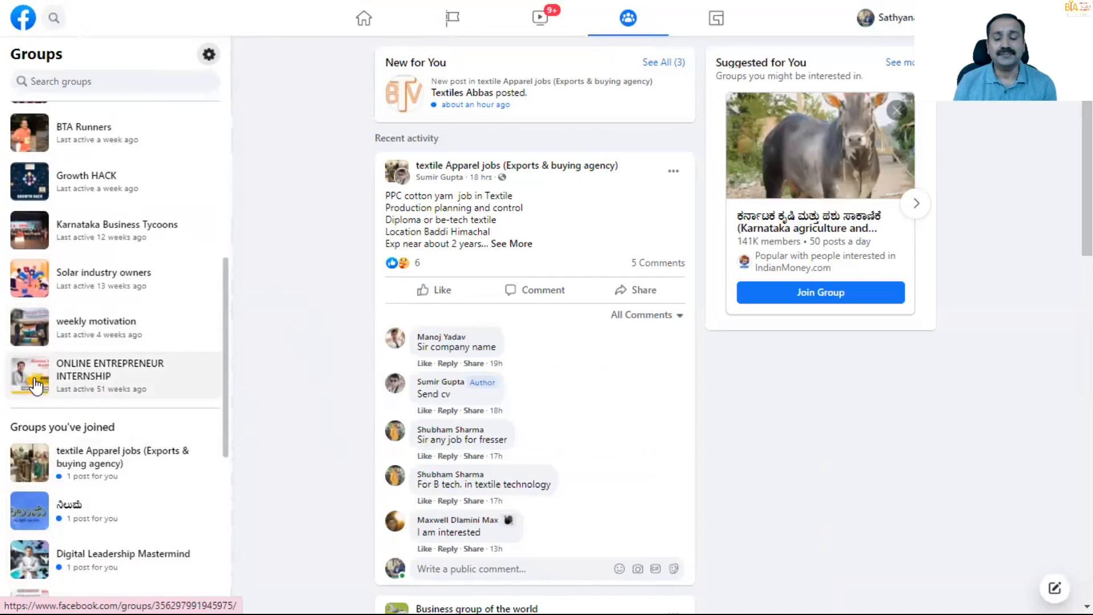
pyautogui.scroll(7, 35, 385)
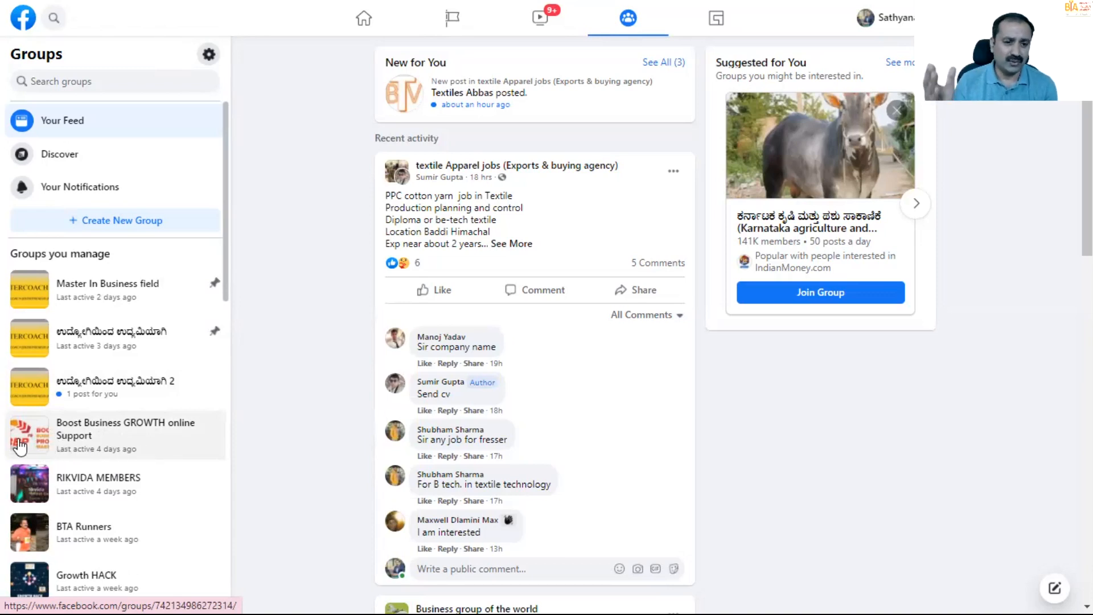
# - Open the Master In Business field group and look over its cover, discussion feed and About details
pyautogui.click(33, 297)
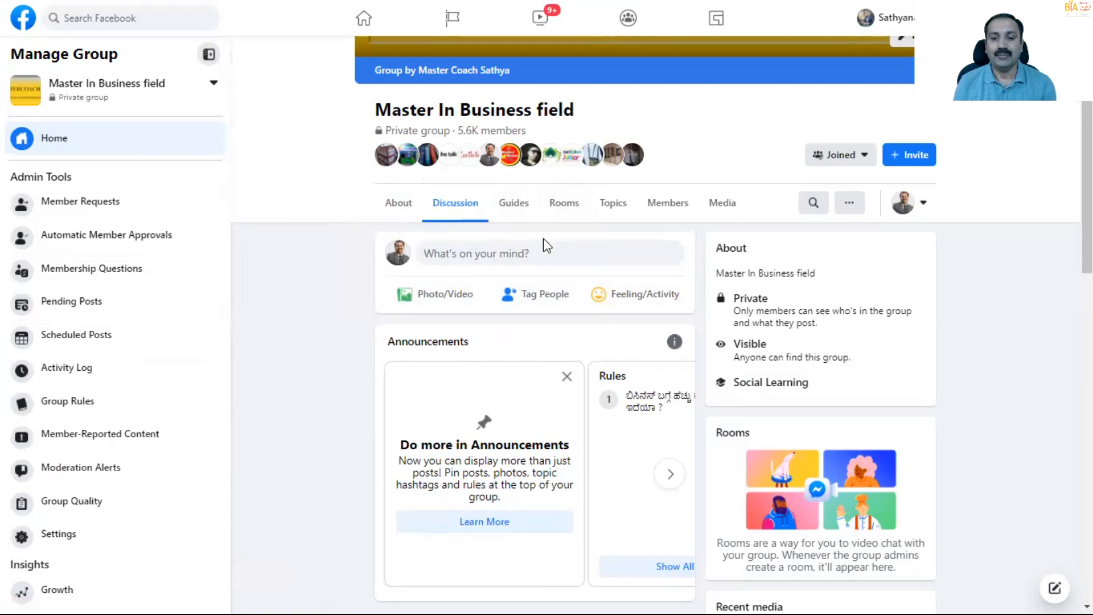
pyautogui.scroll(-5, 568, 254)
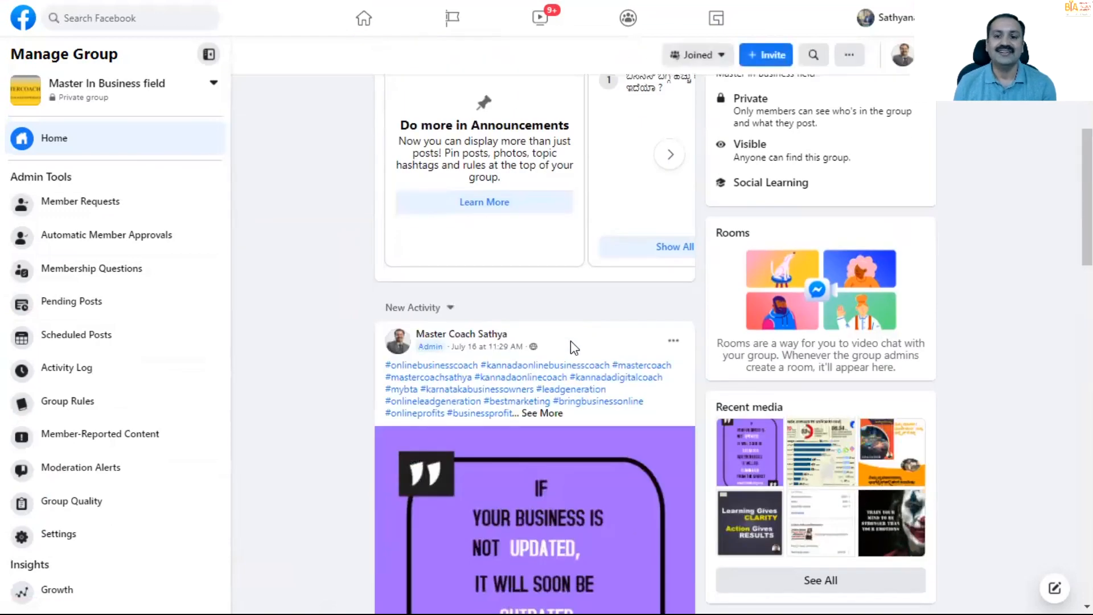
pyautogui.scroll(5, 570, 340)
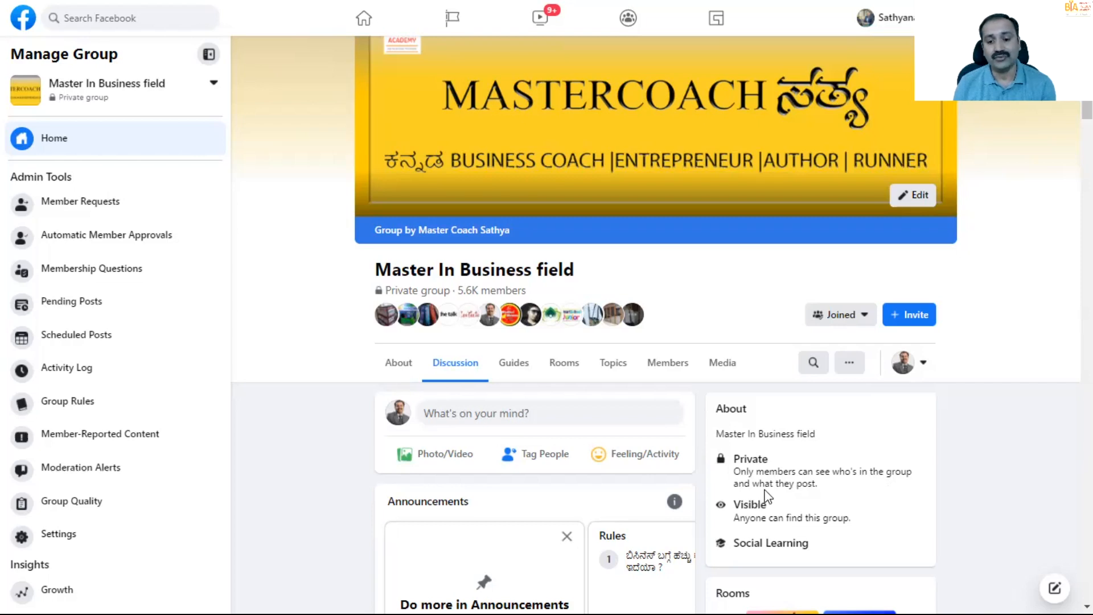
pyautogui.scroll(-3, 767, 497)
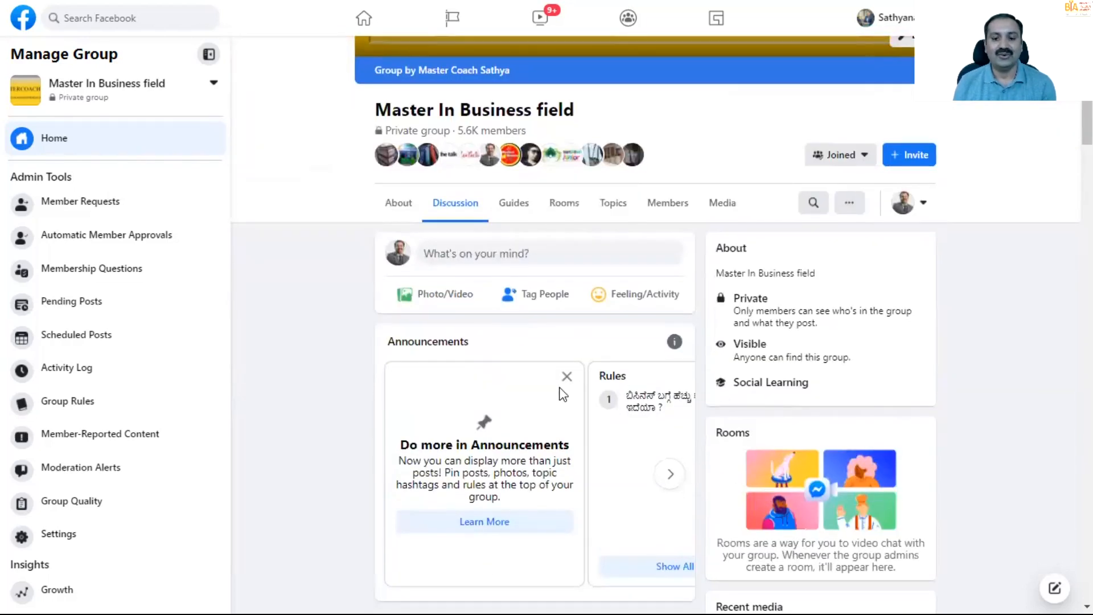
pyautogui.scroll(4, 572, 397)
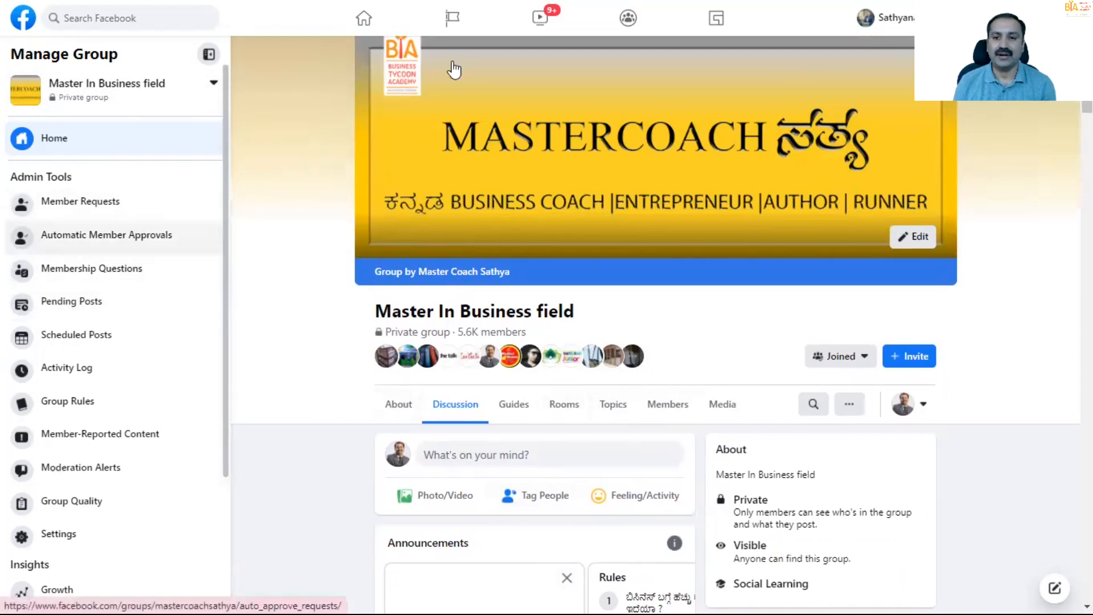
# - Return to the home feed and open the form for creating a new group
pyautogui.click(364, 23)
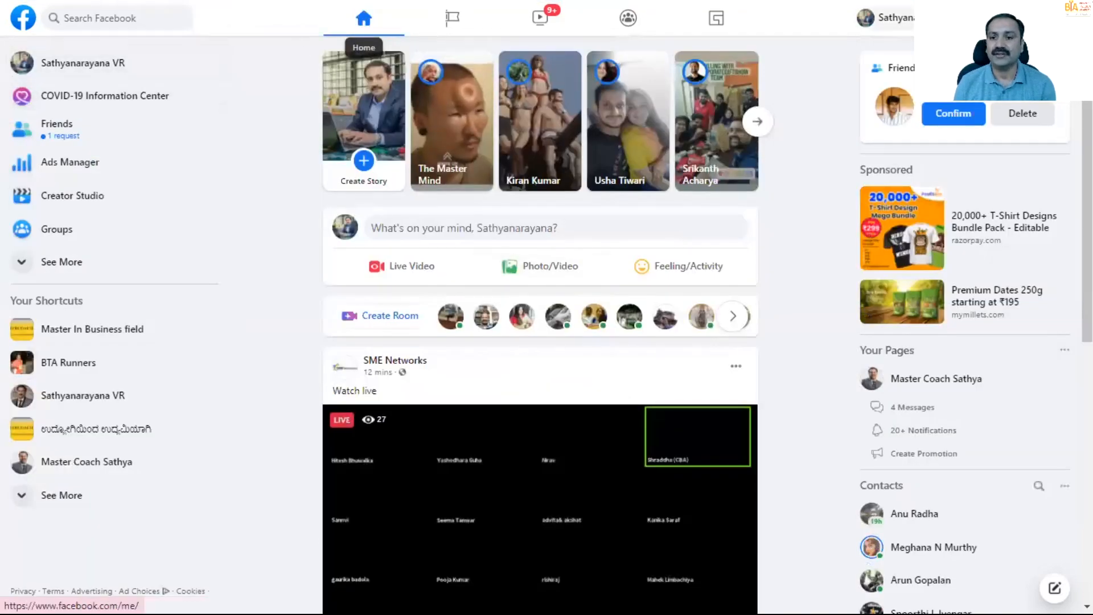
pyautogui.click(964, 18)
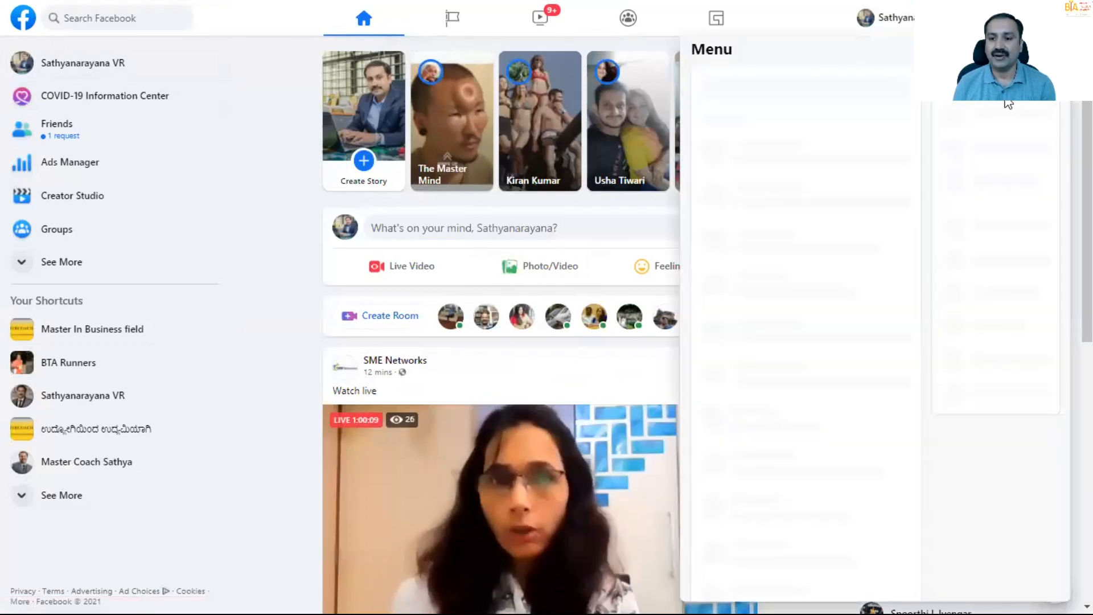
pyautogui.click(955, 291)
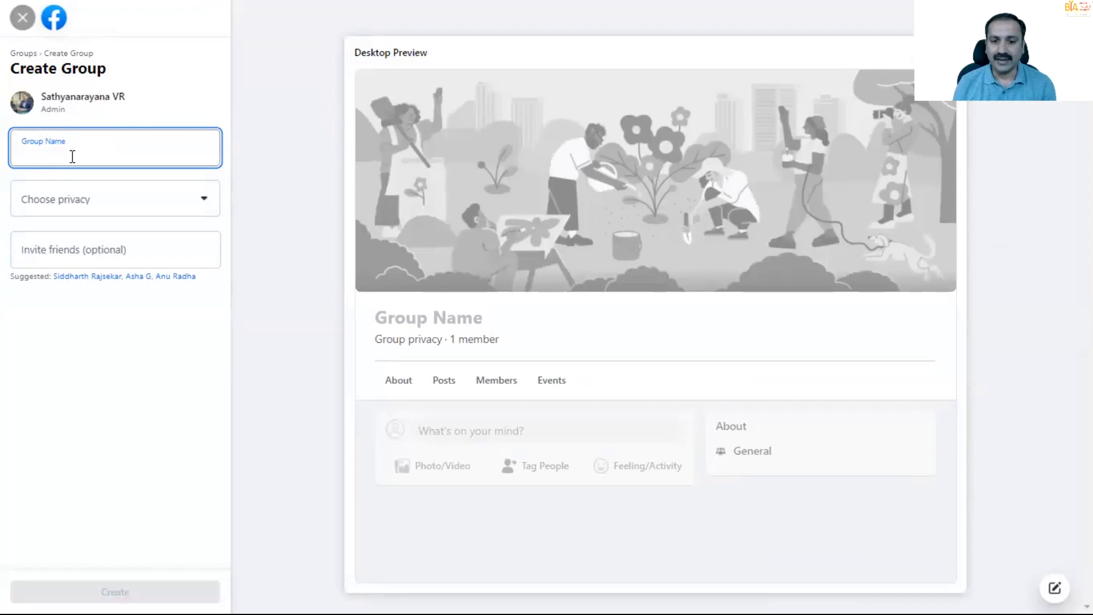
# - Examine the privacy choices and suggested friends to invite in the new group form, and close it without creating a group
pyautogui.click(201, 200)
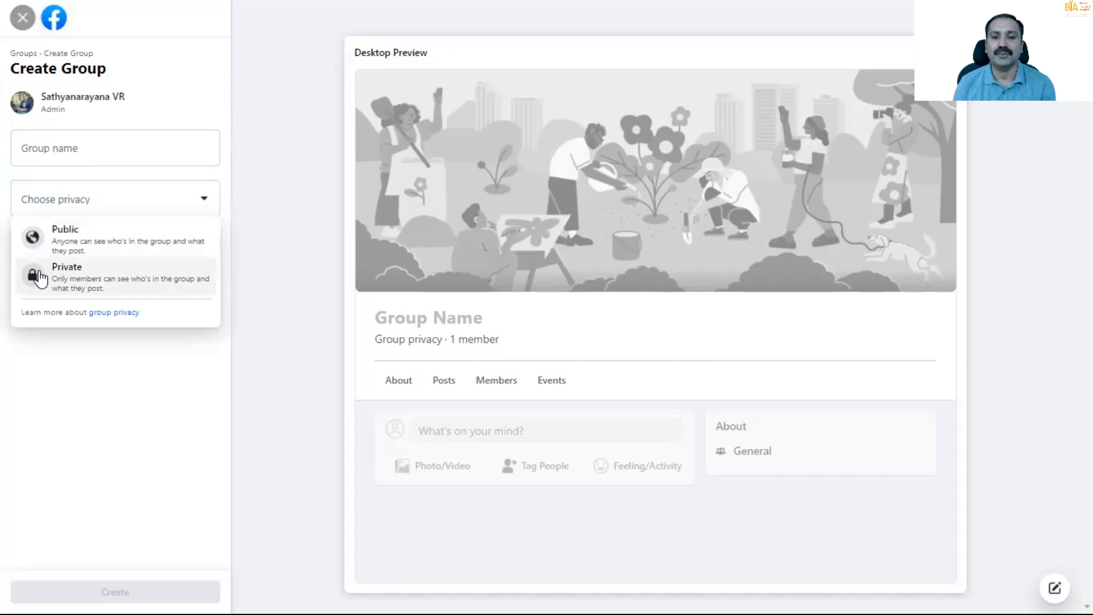
pyautogui.click(324, 264)
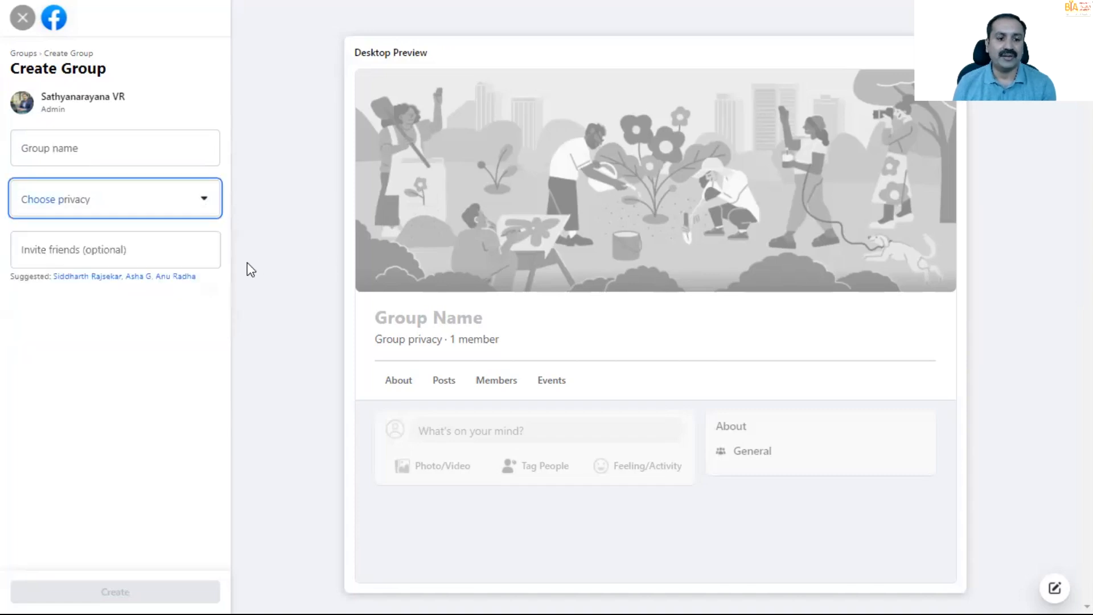
pyautogui.click(145, 245)
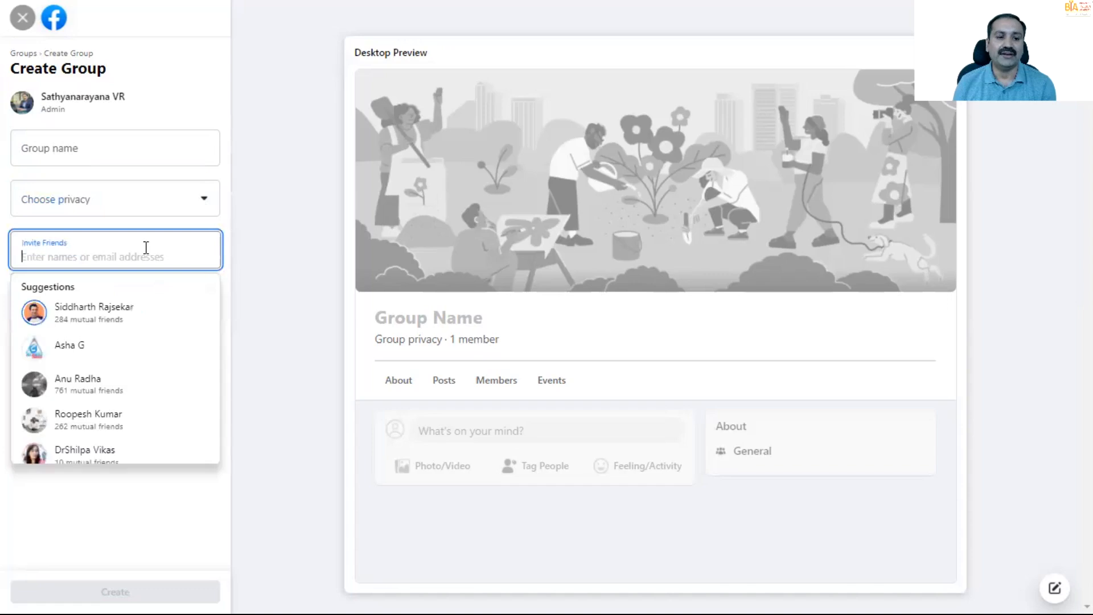
pyautogui.scroll(-1, 103, 339)
pyautogui.scroll(-3, 102, 339)
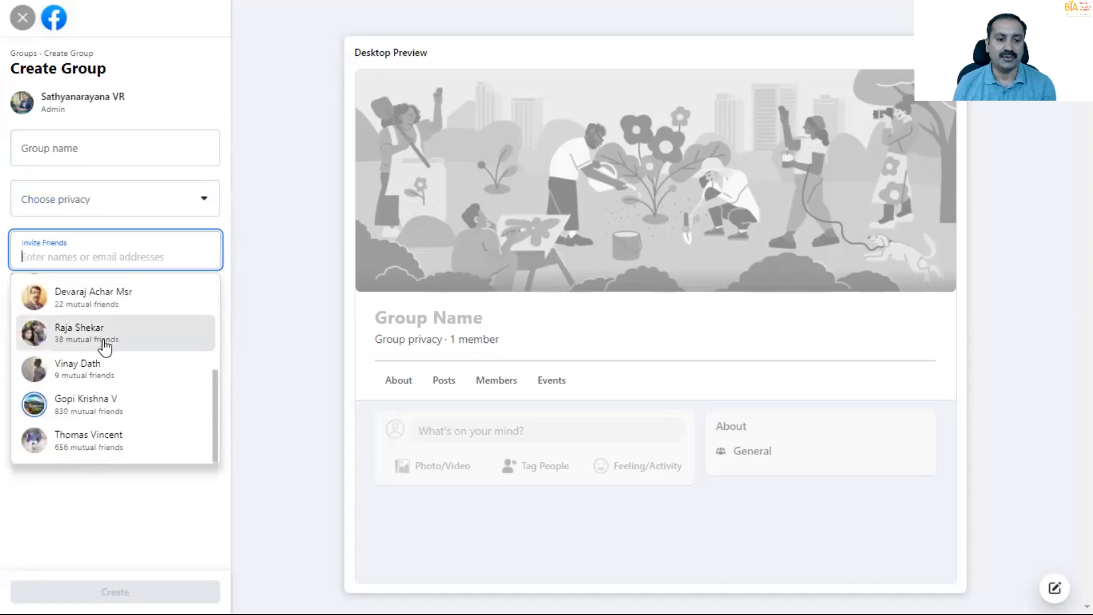
pyautogui.scroll(4, 103, 446)
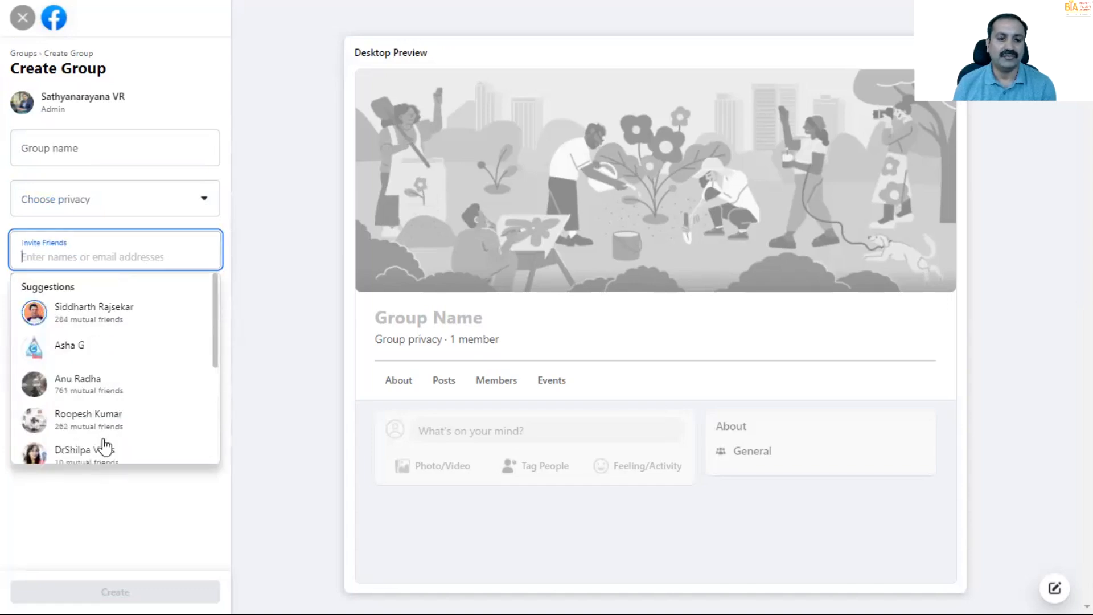
pyautogui.hotkey('shift', 'Tab')
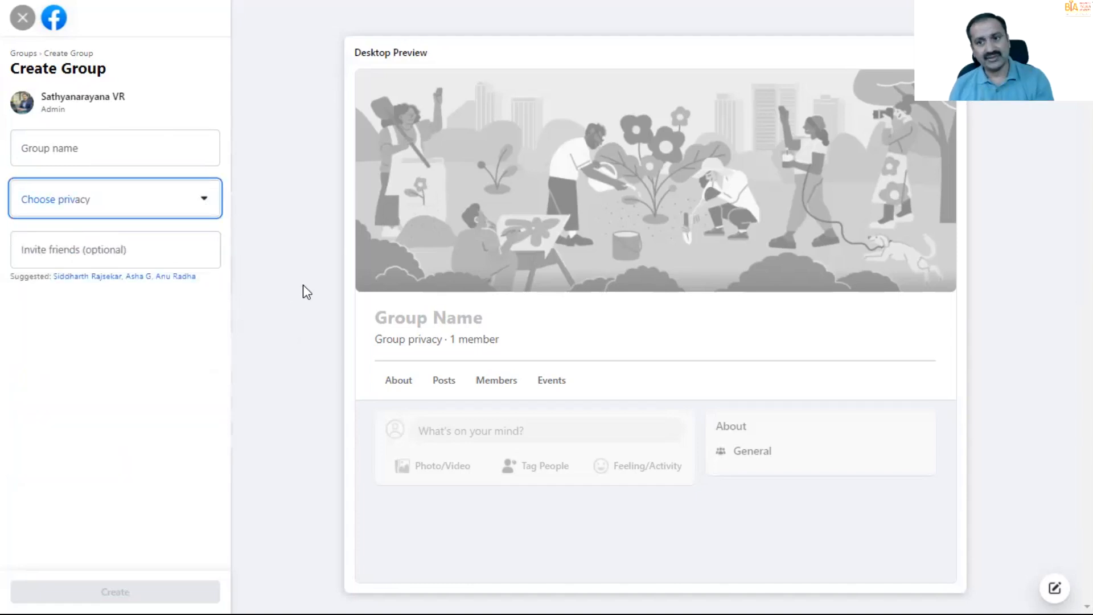
pyautogui.click(23, 18)
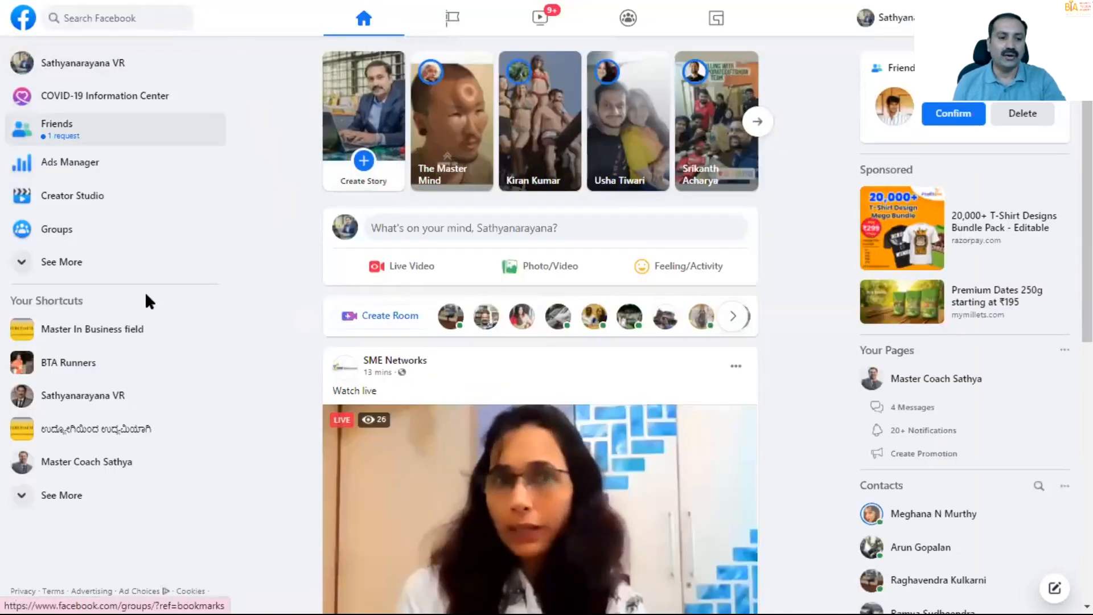
# - Reopen the Master In Business field group and review its automatic member approvals, pending posts and scheduled posts
pyautogui.click(25, 336)
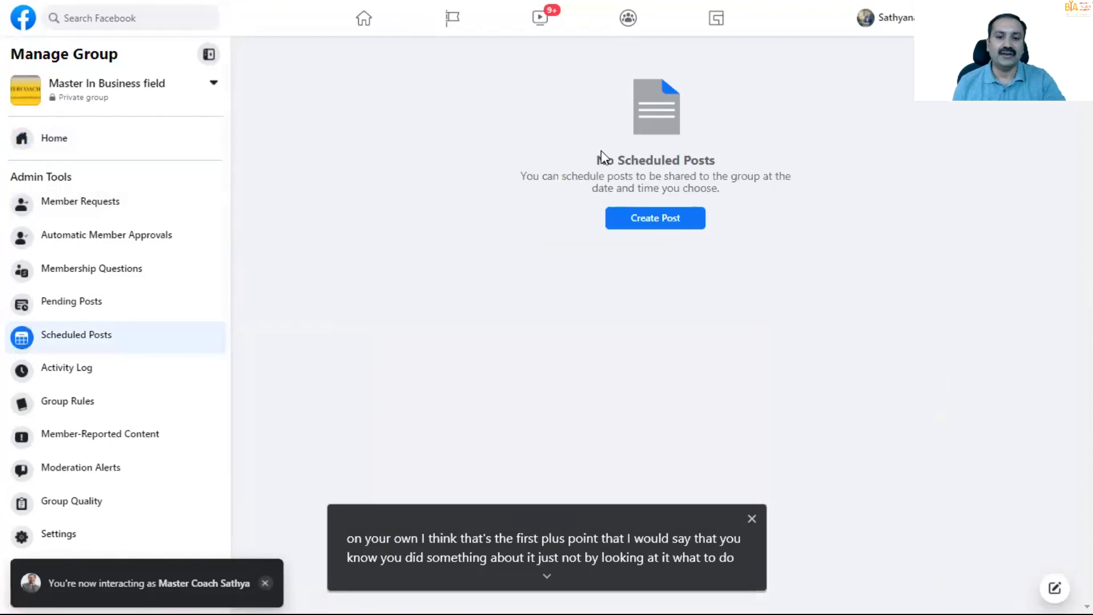
pyautogui.click(25, 240)
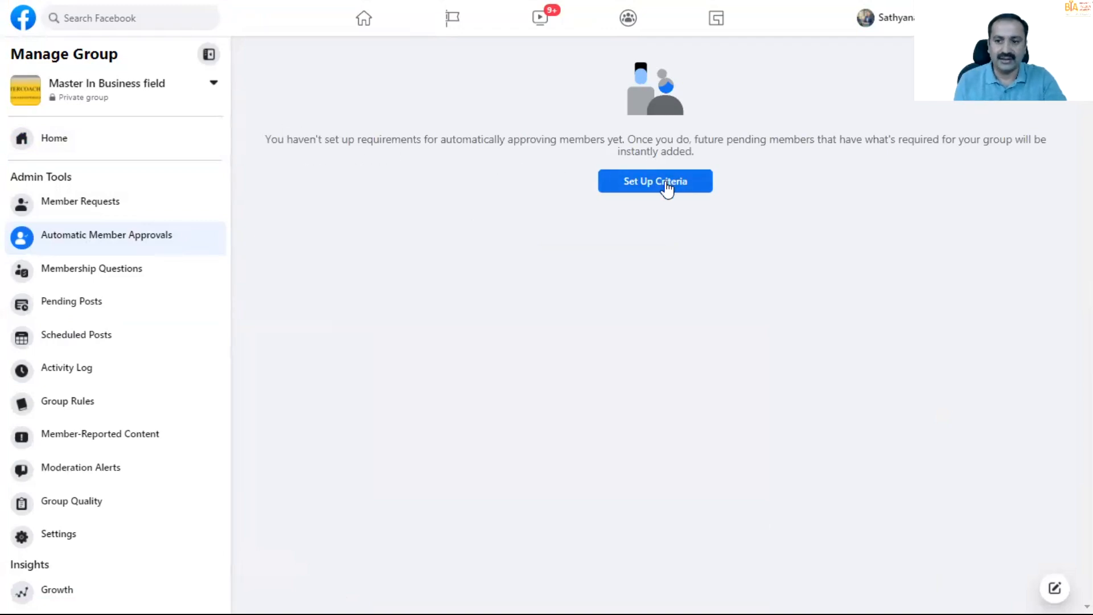
pyautogui.click(25, 311)
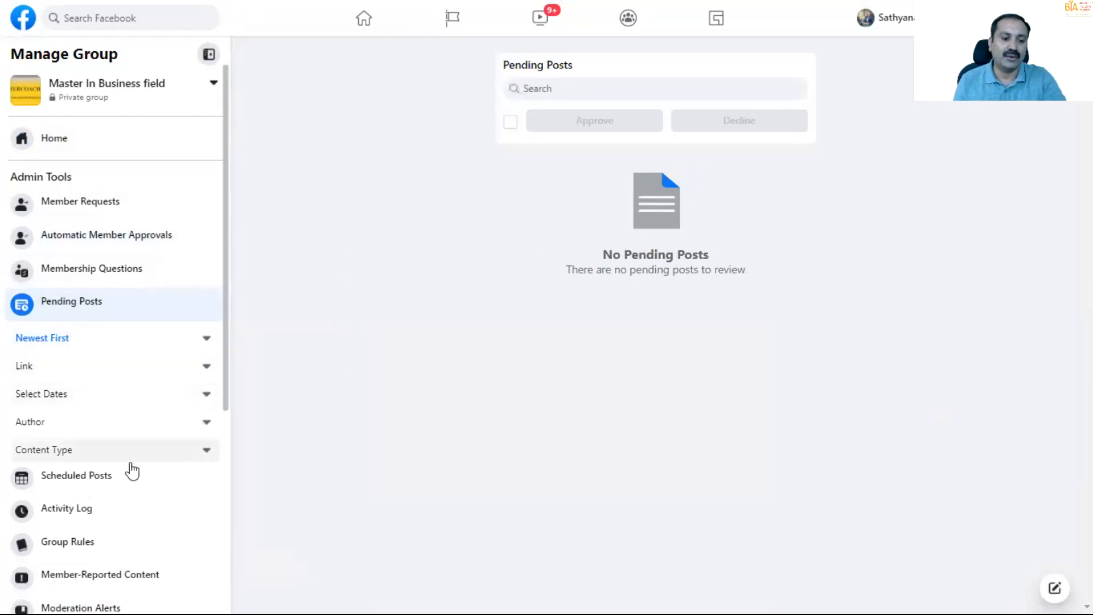
pyautogui.click(29, 485)
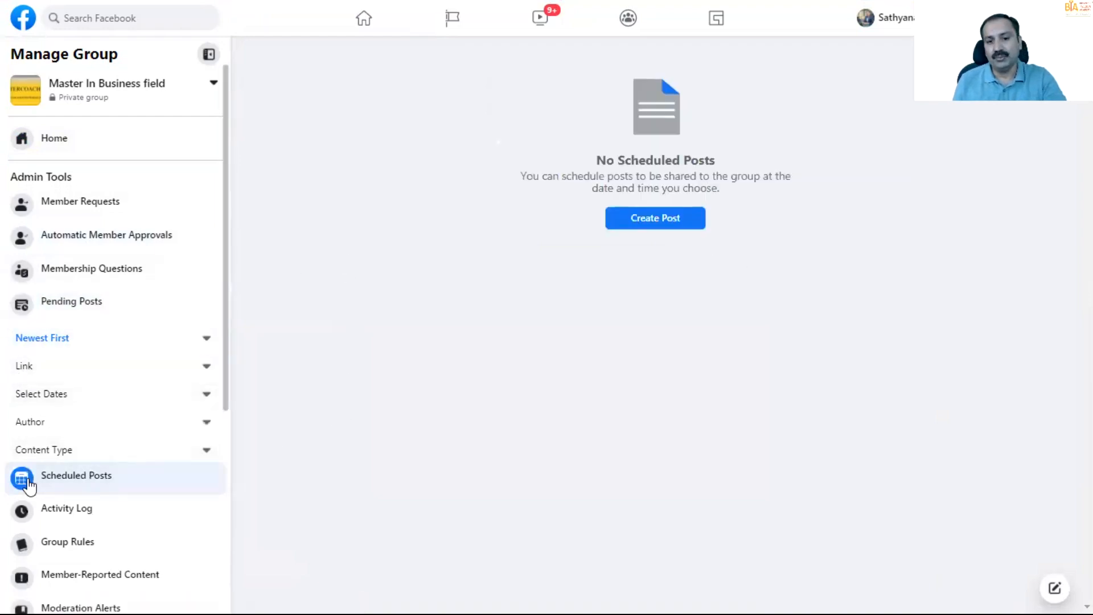
# - Open the group's activity log and look through the entries for approved member requests
pyautogui.scroll(-4, 29, 491)
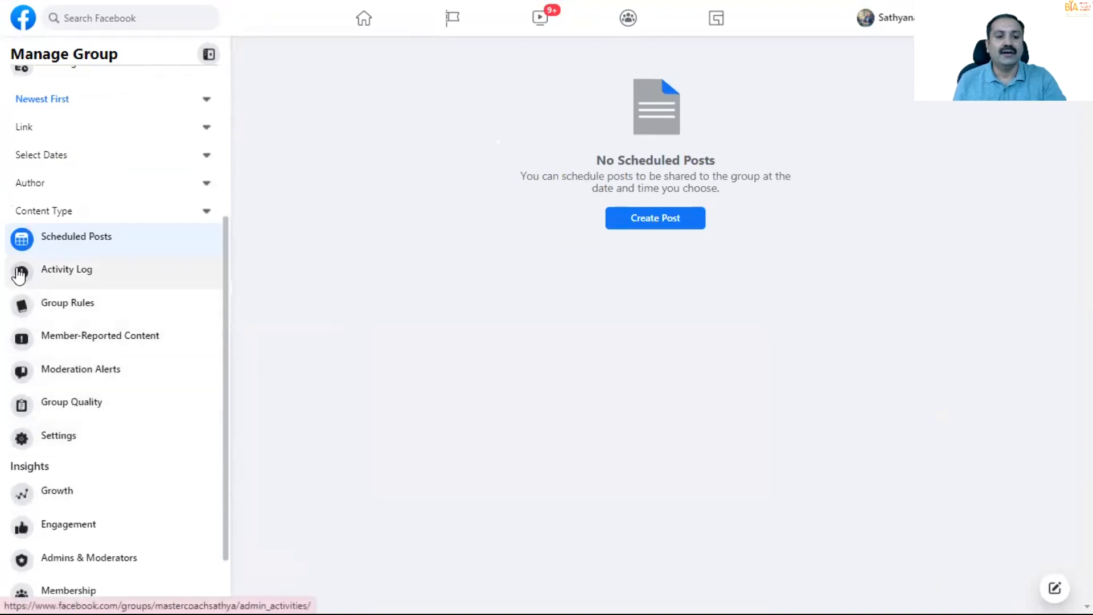
pyautogui.click(23, 276)
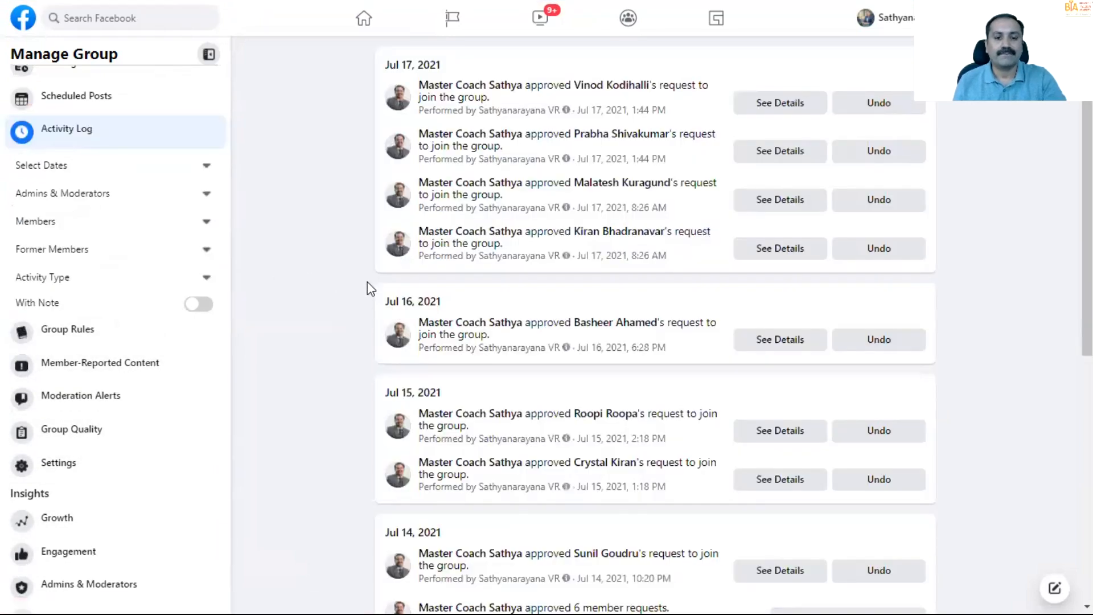
pyautogui.scroll(-5, 369, 313)
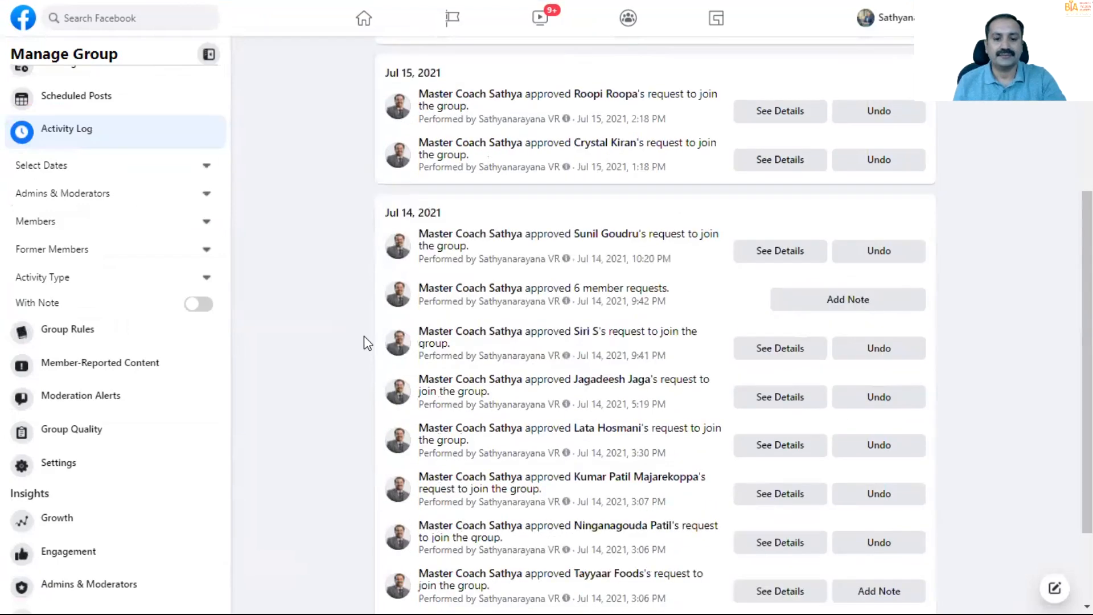
pyautogui.scroll(-1, 363, 337)
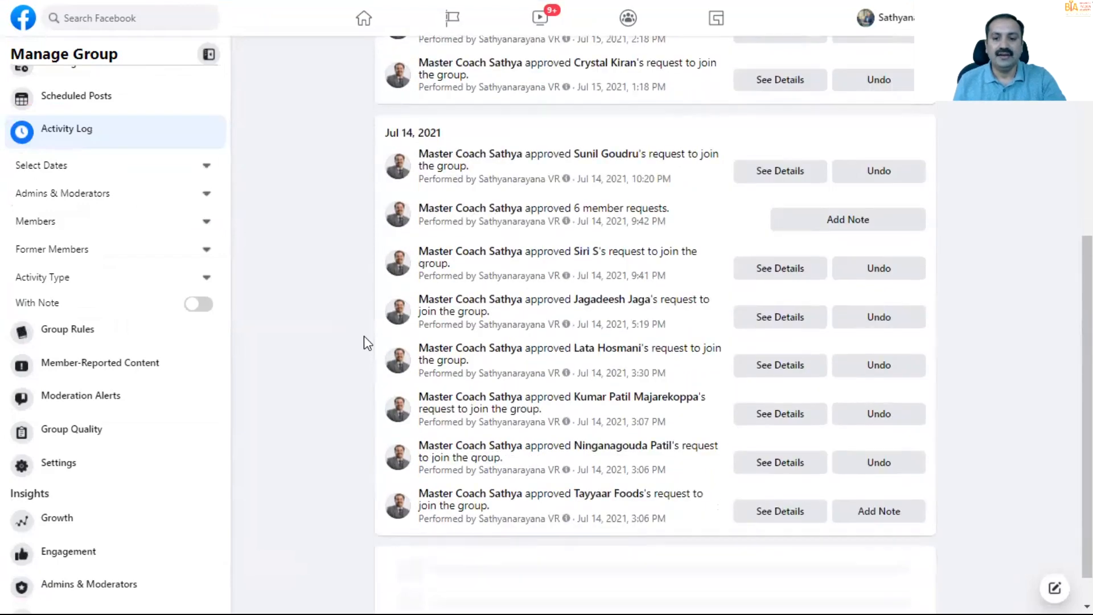
pyautogui.scroll(5, 363, 336)
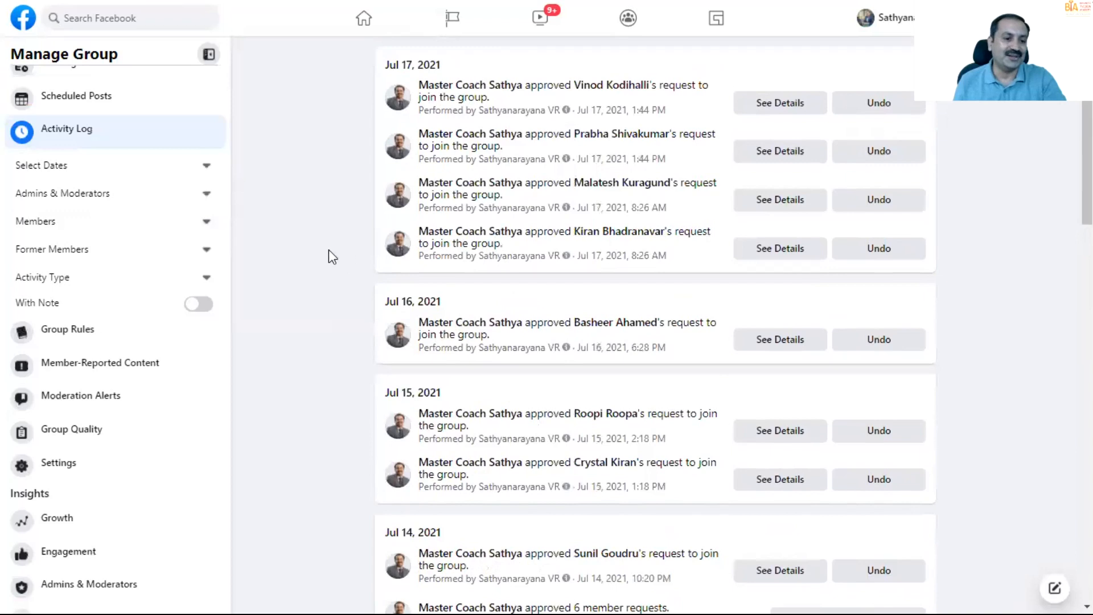
# - View the group's rules and its member-reported content
pyautogui.click(22, 336)
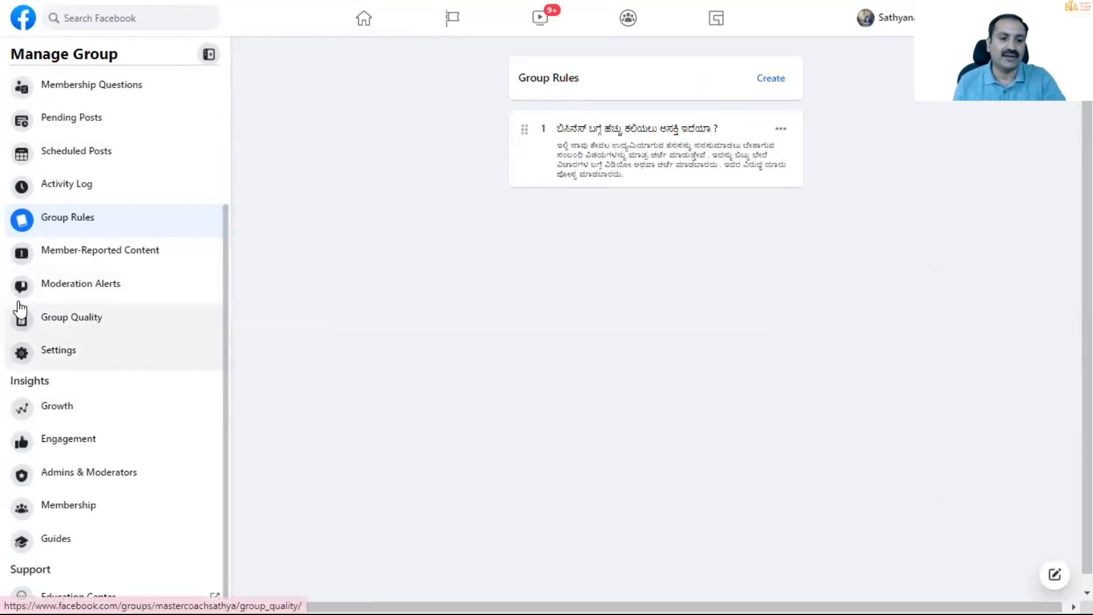
pyautogui.click(24, 253)
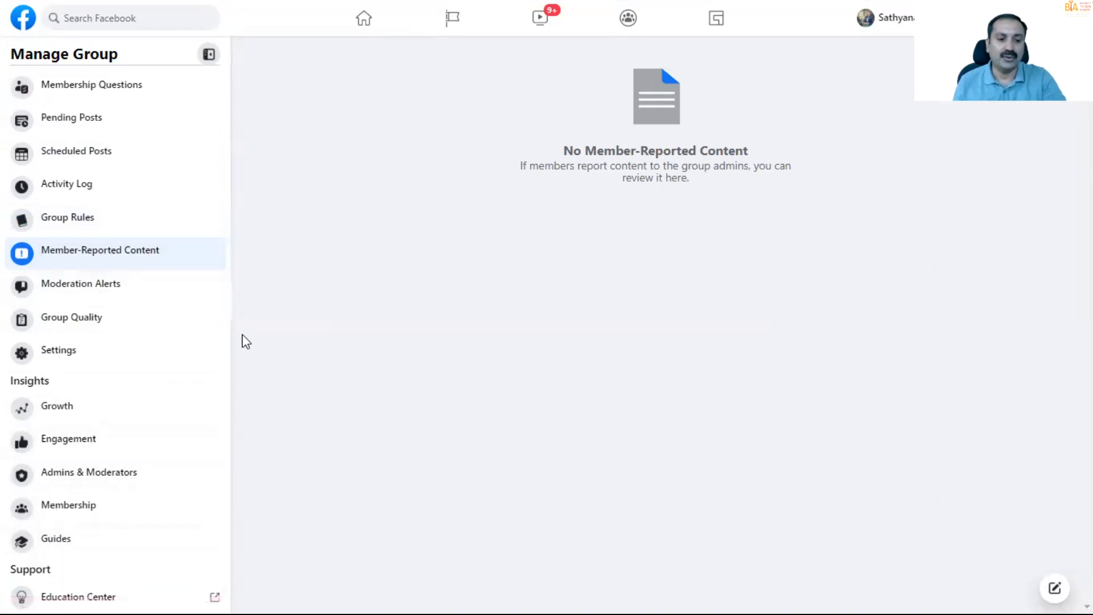
pyautogui.scroll(3, 218, 379)
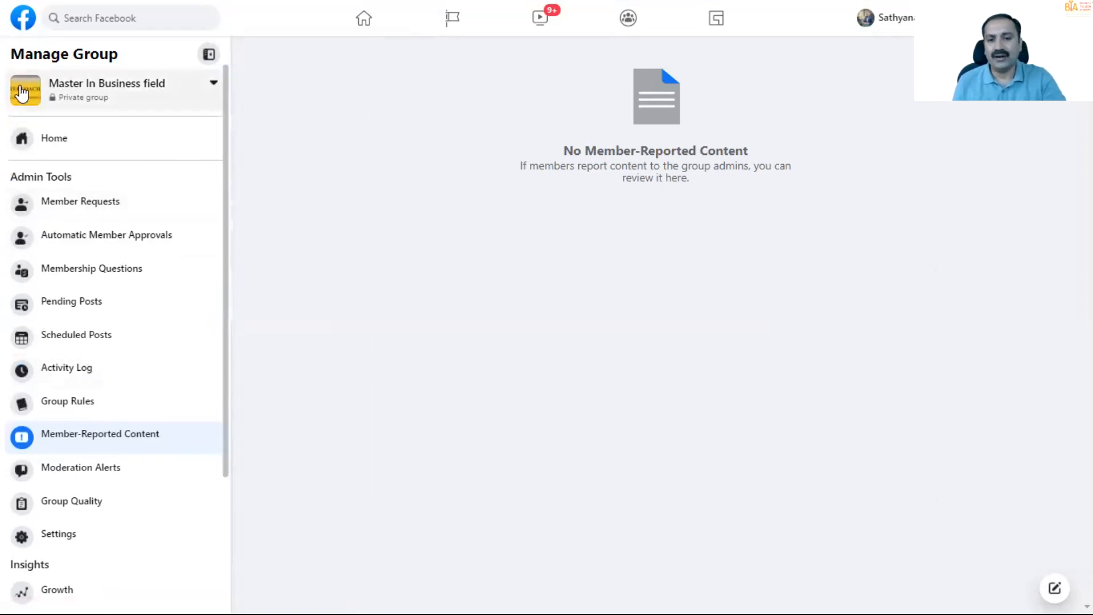
# - Return to the groups overview, look through the managed groups and open the Growth HACK group
pyautogui.click(25, 93)
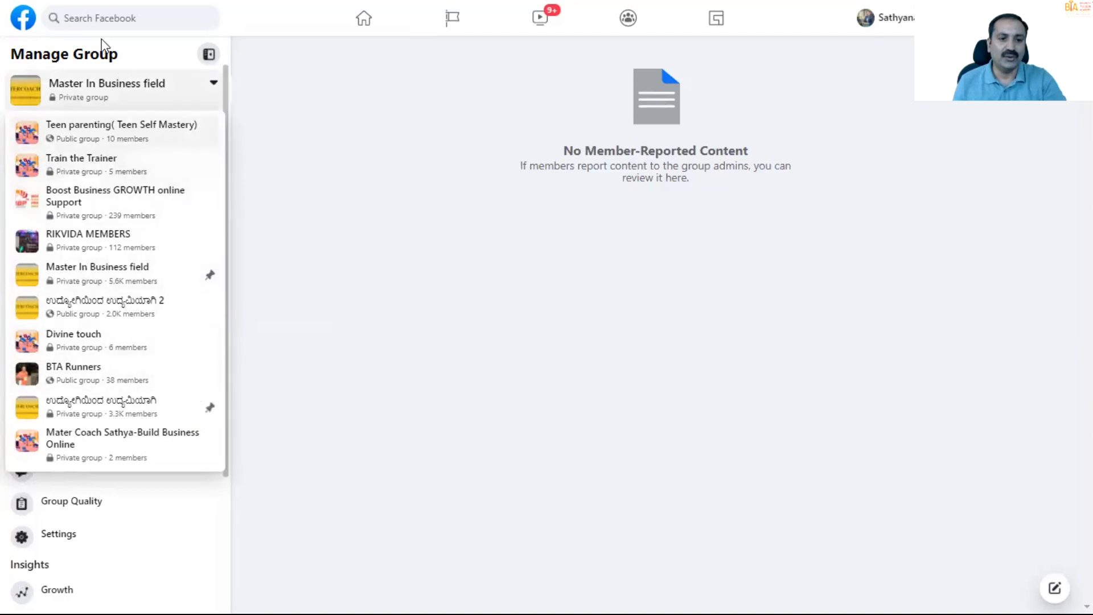
pyautogui.click(626, 20)
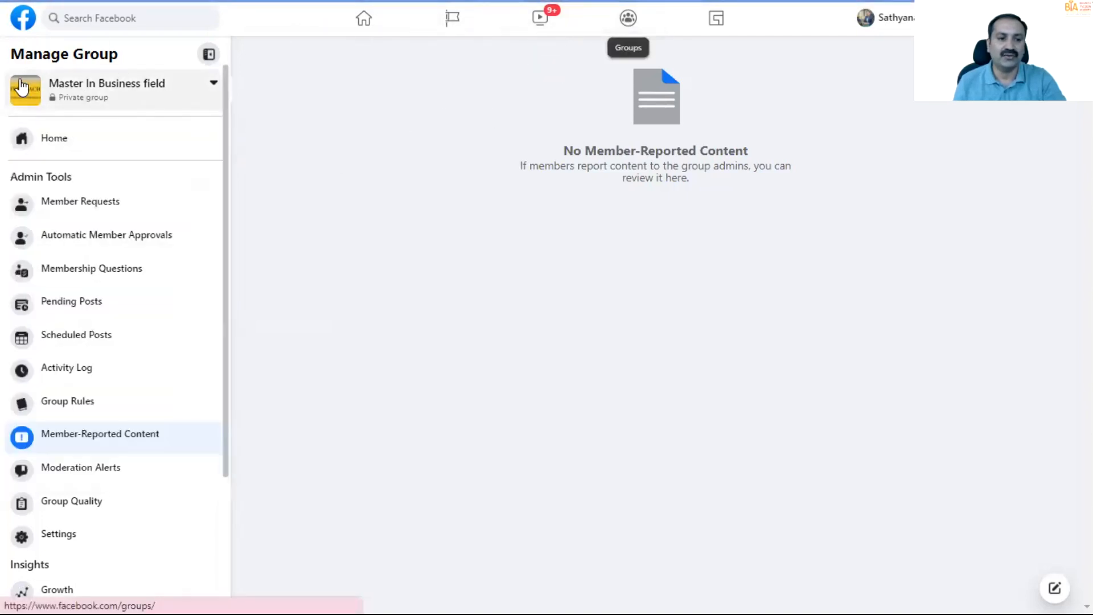
pyautogui.click(27, 88)
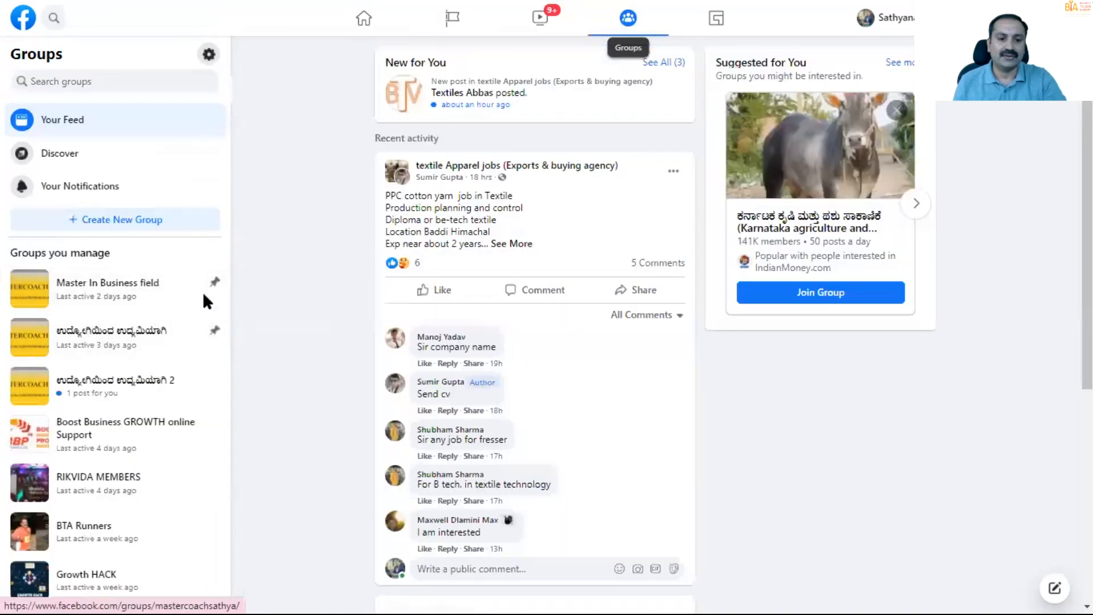
pyautogui.scroll(-6, 31, 370)
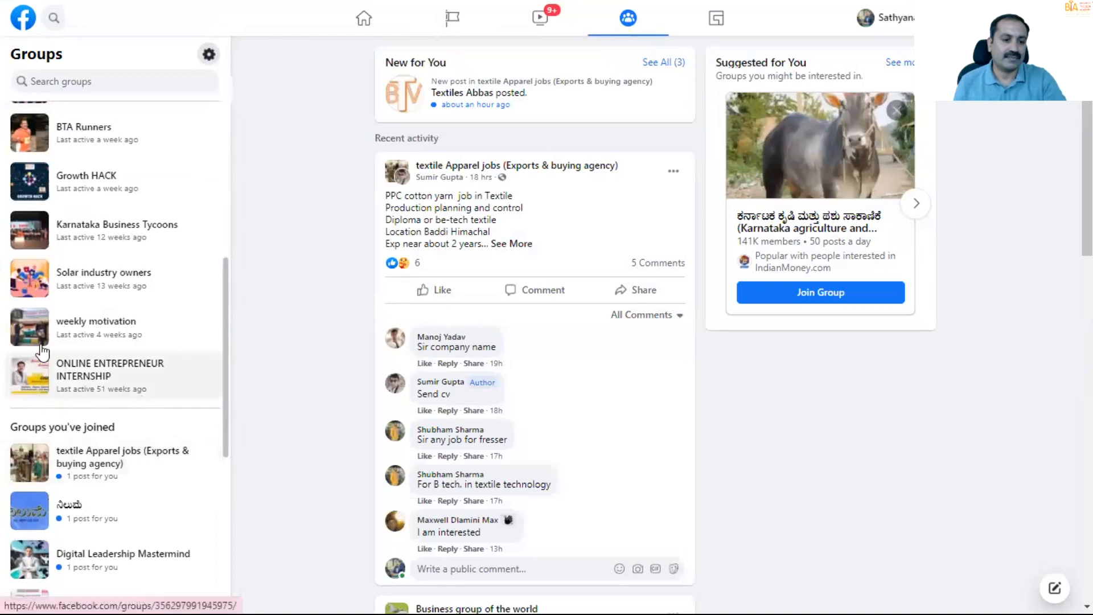
pyautogui.scroll(1, 44, 350)
pyautogui.scroll(2, 44, 344)
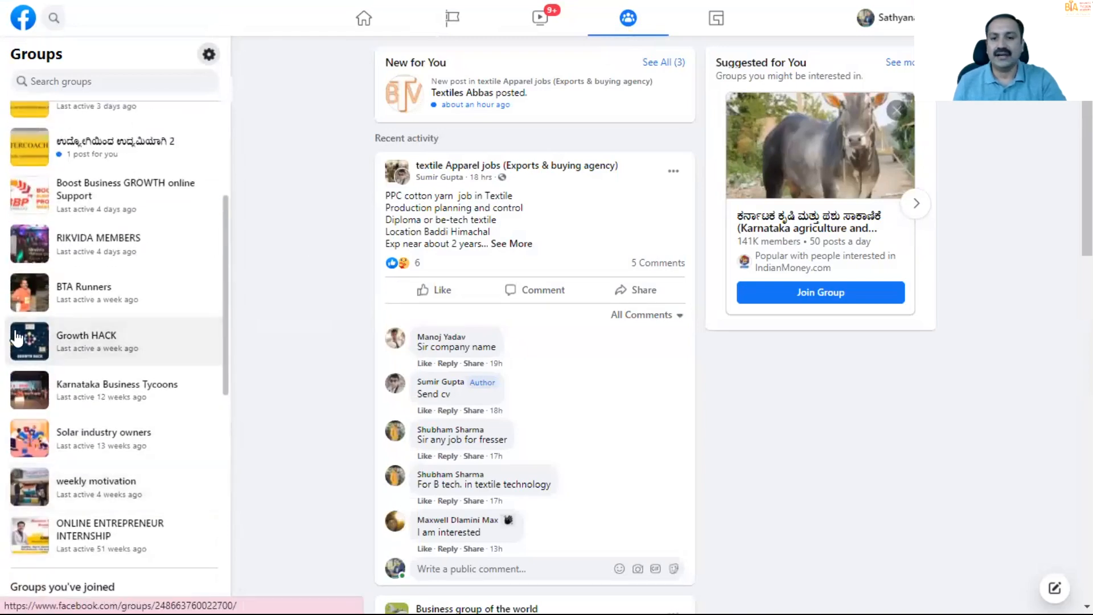
pyautogui.click(17, 338)
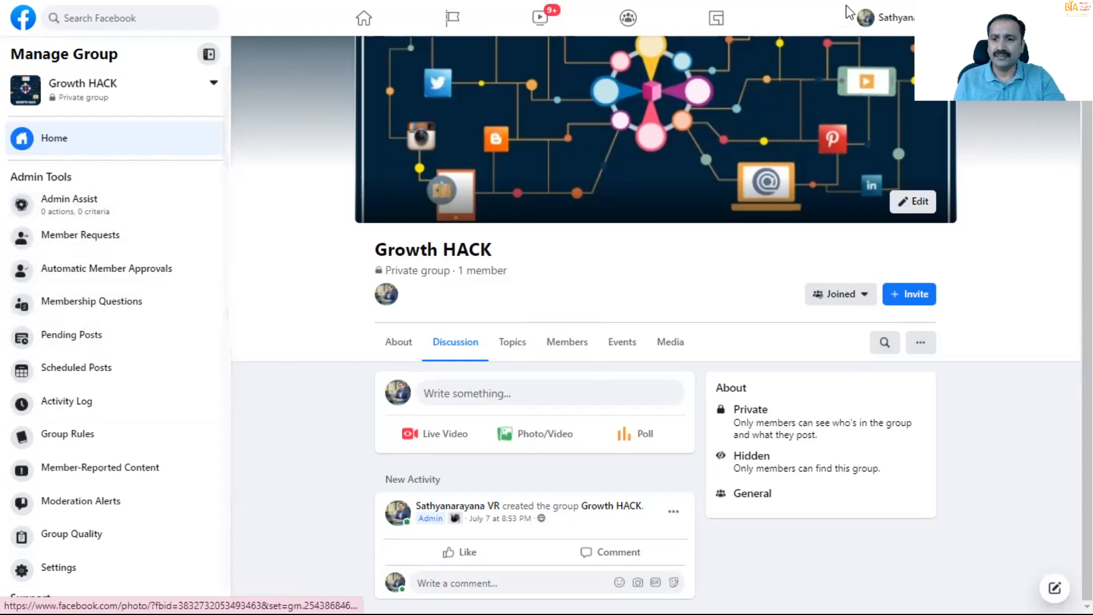
# - In the Growth HACK group's settings, begin the group description with "THIS IS A PRIVATE GROUP FOR BTA PAID MEMBERS"
pyautogui.scroll(-1, 166, 373)
pyautogui.click(25, 546)
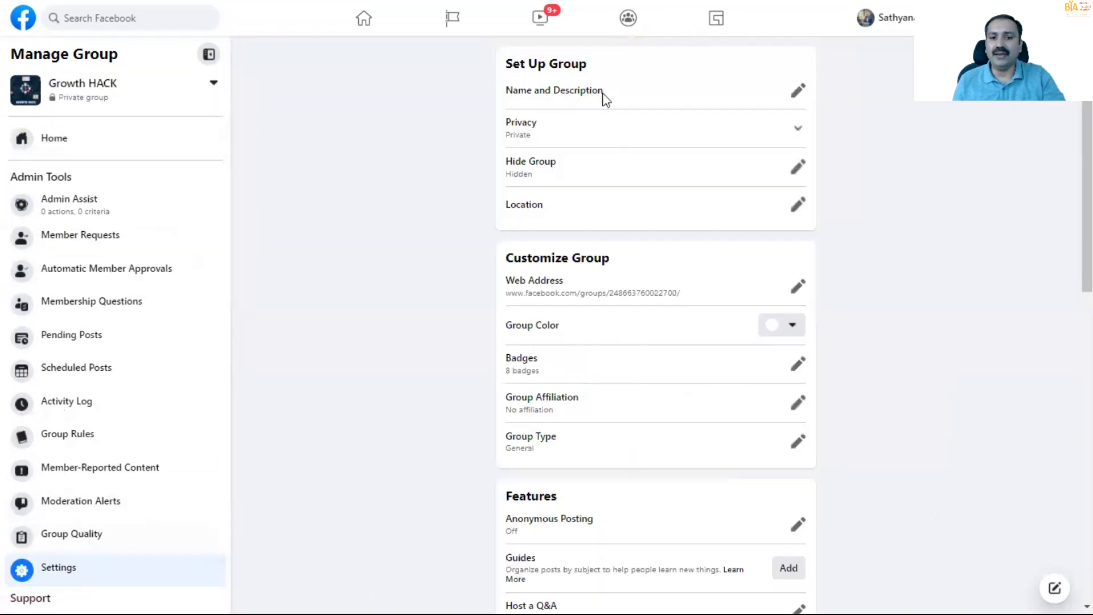
pyautogui.click(797, 90)
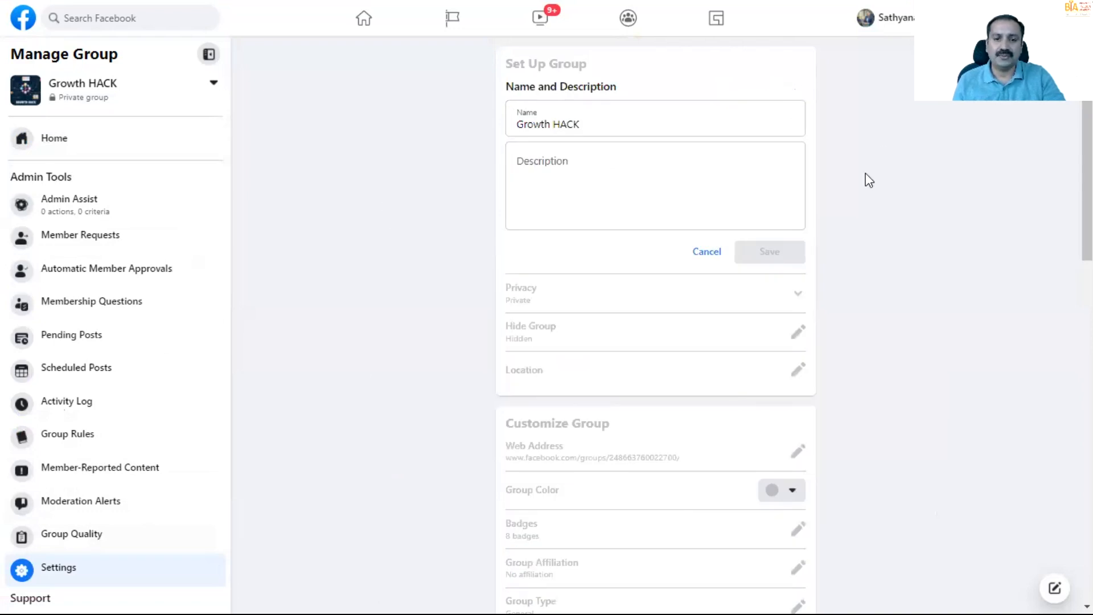
pyautogui.click(563, 164)
pyautogui.write('THIS IS A PRIVATE ')
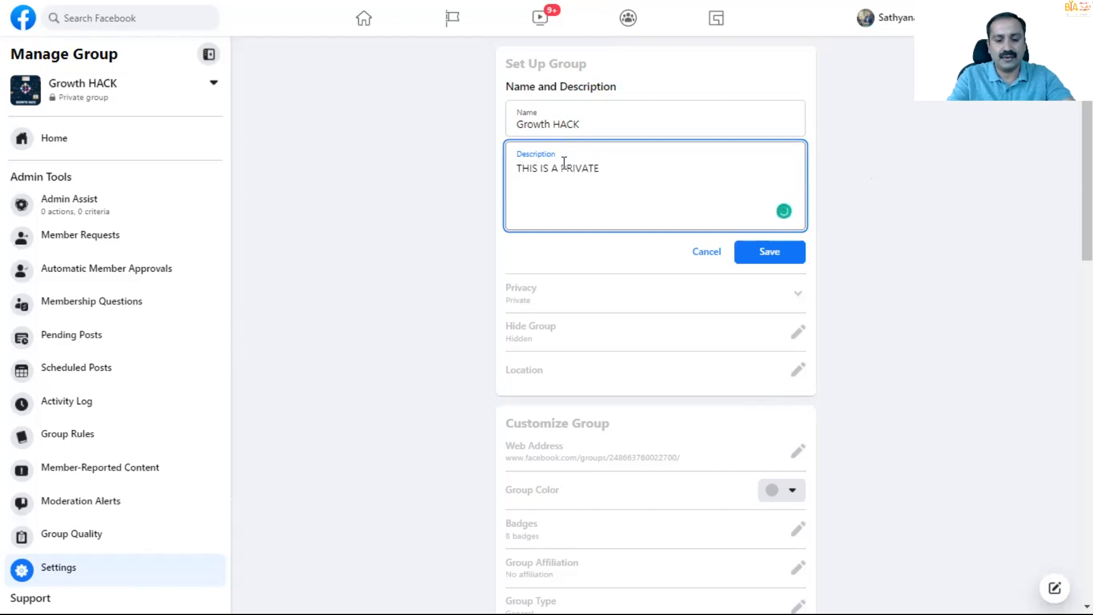
pyautogui.write('GROUP FOR BTA')
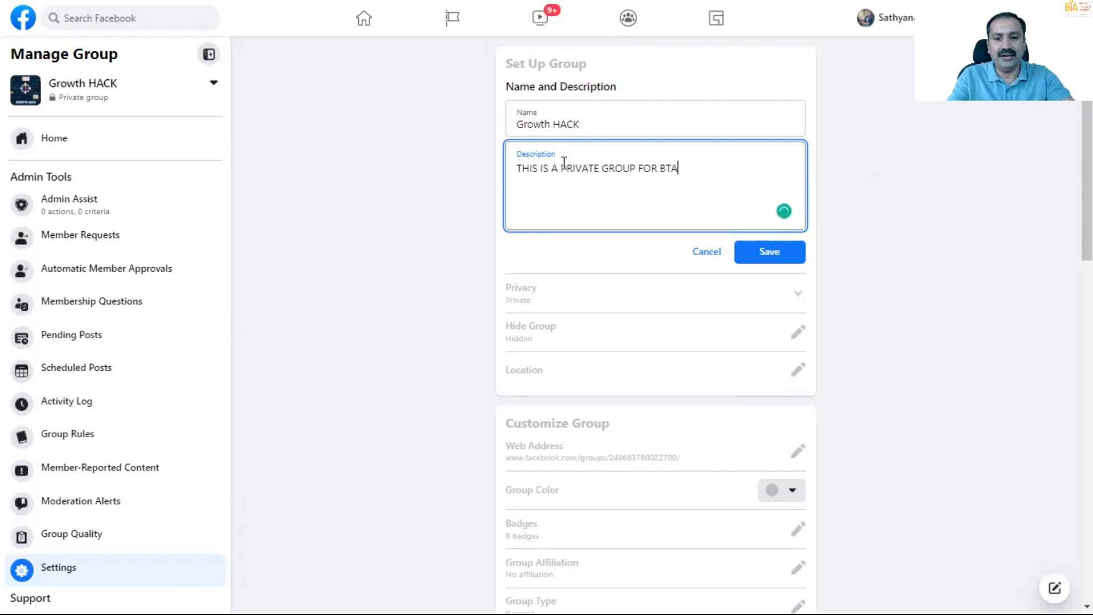
pyautogui.write(' PAID MEMBERS ')
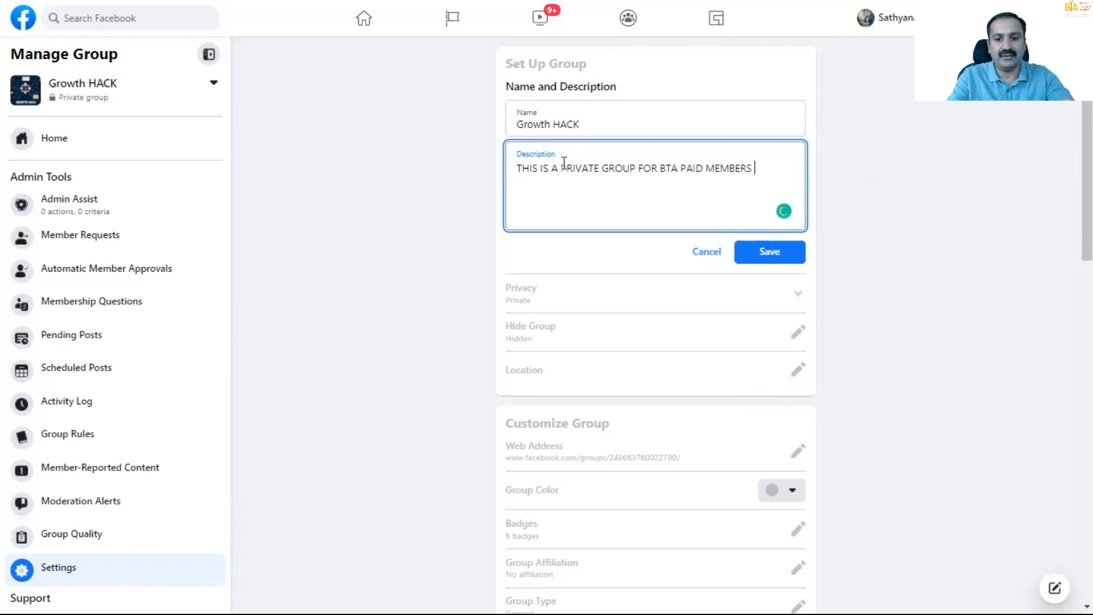
pyautogui.write('TO INTERAC')
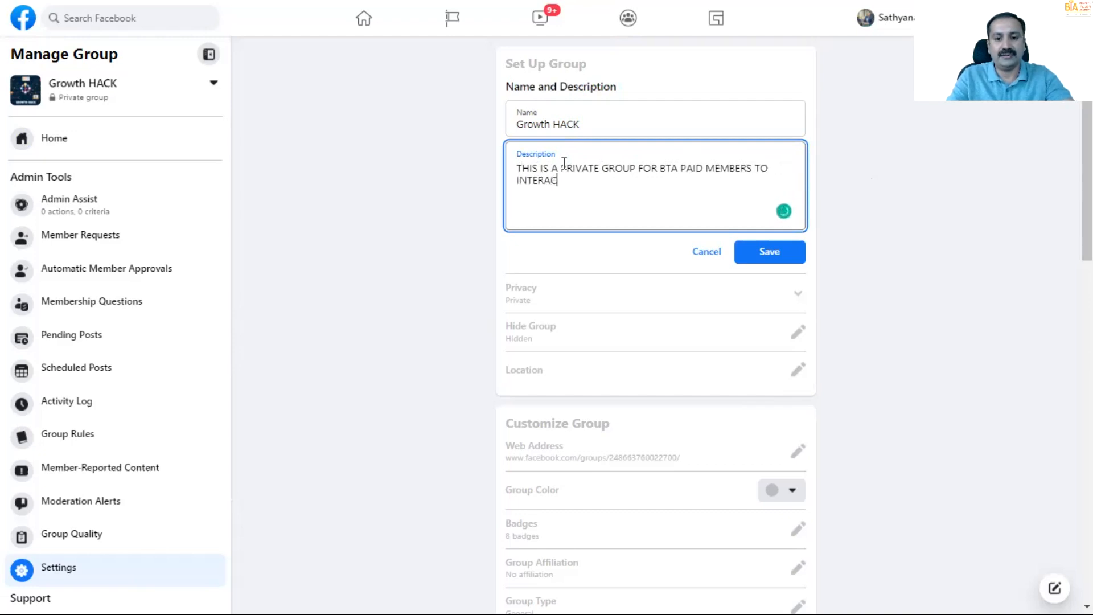
# - Continue the group description with "TO INTERACT ABOUT DIGITAL MARKETING AND SOCIAL MEDIA MARKETING,"
pyautogui.press('BackSpace')
pyautogui.press('BackSpace')
pyautogui.write('ACT ABOUT DIGITAL MARKE')
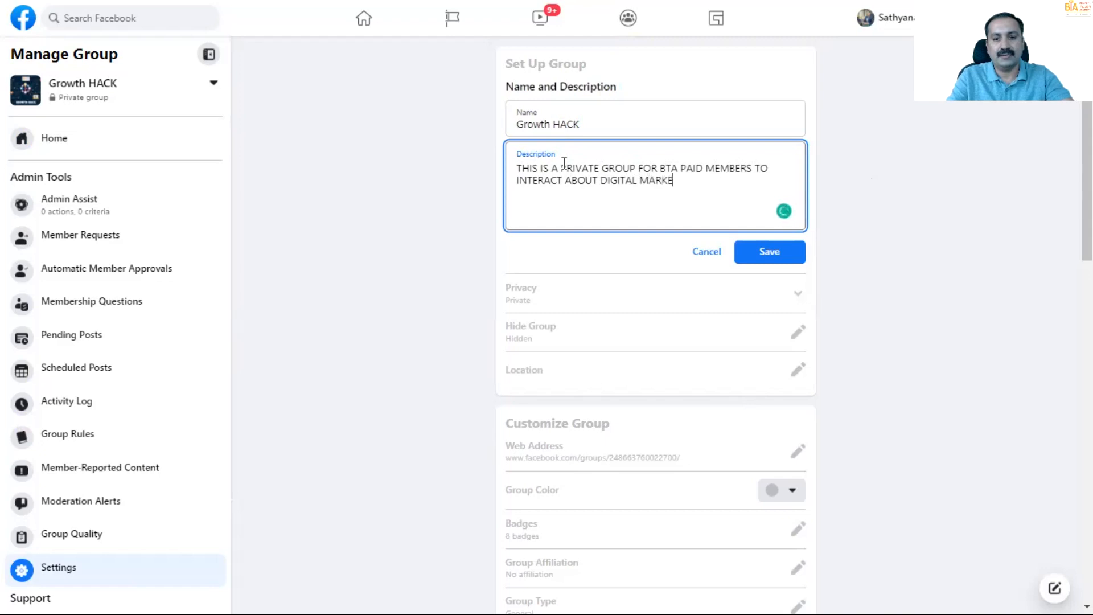
pyautogui.write('TING AND SOCIAL MEID')
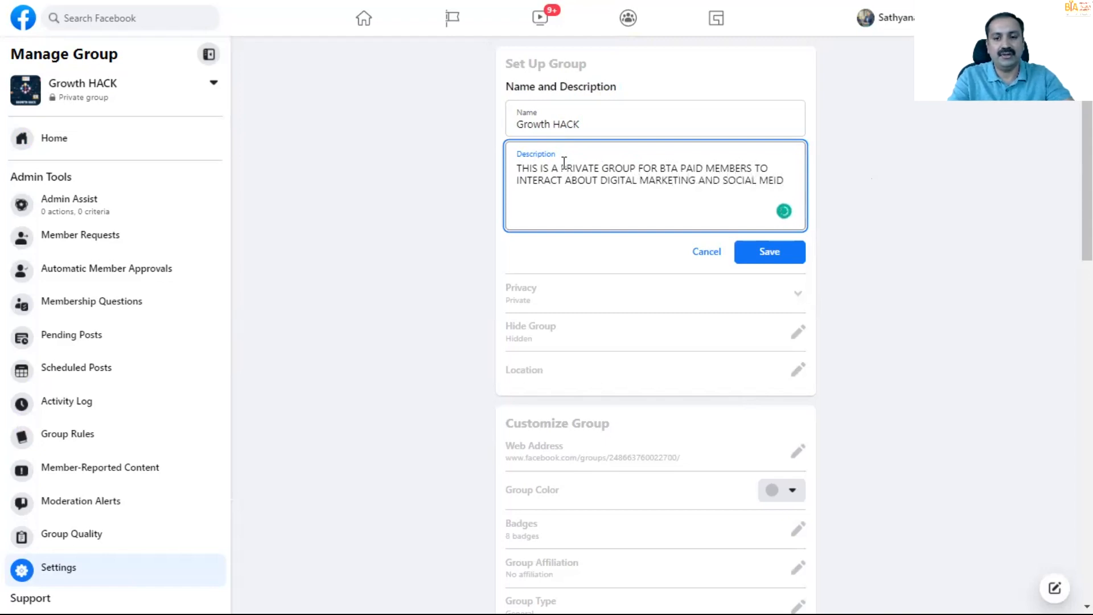
pyautogui.write('A')
pyautogui.press('BackSpace')
pyautogui.press('BackSpace')
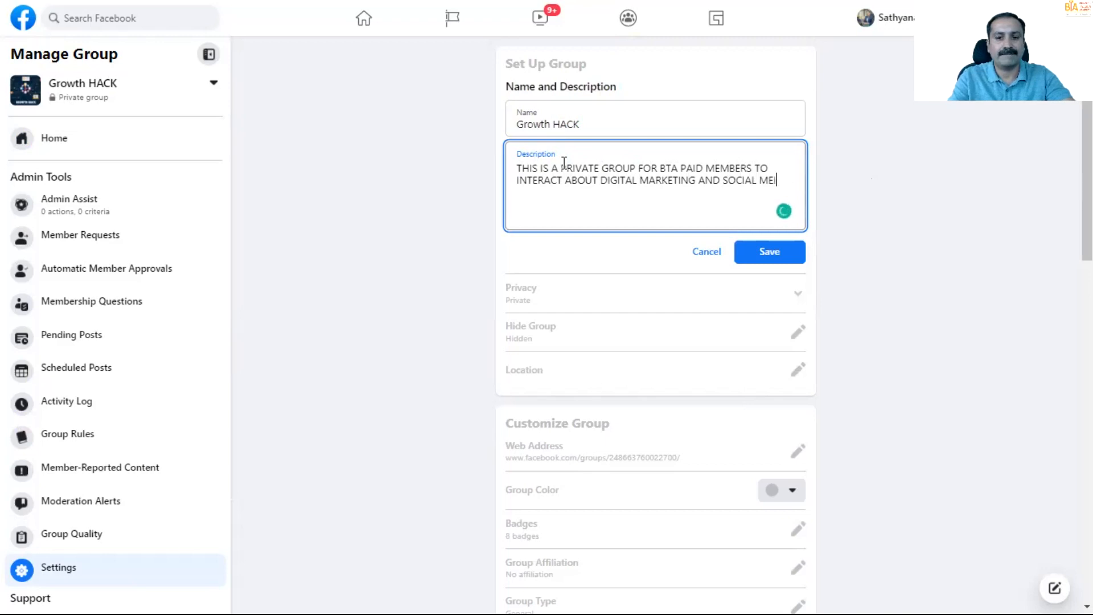
pyautogui.write('IA')
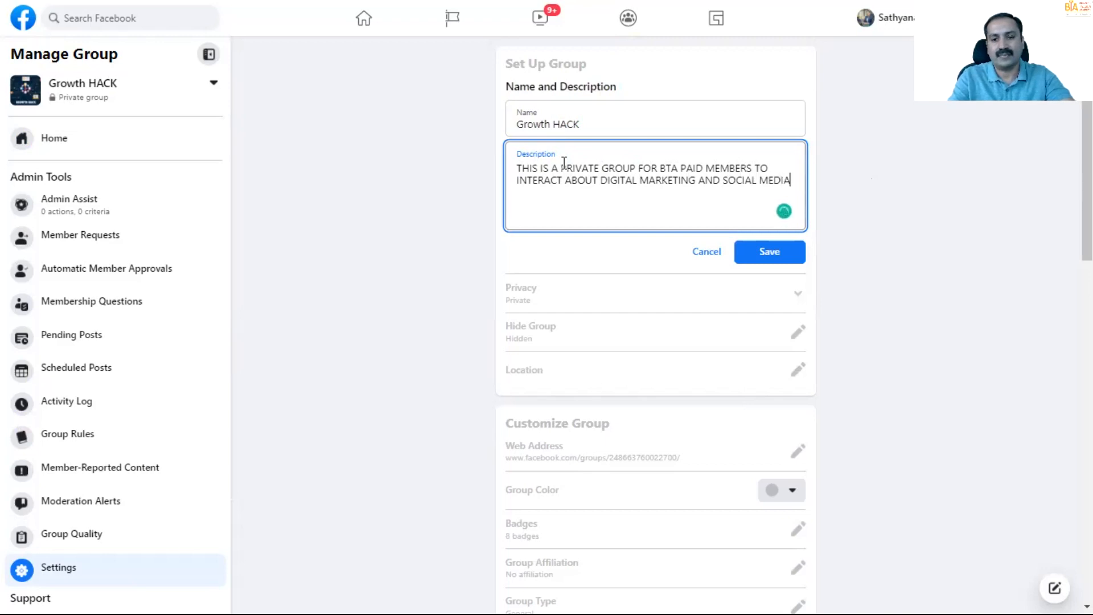
pyautogui.write(' MARKETING')
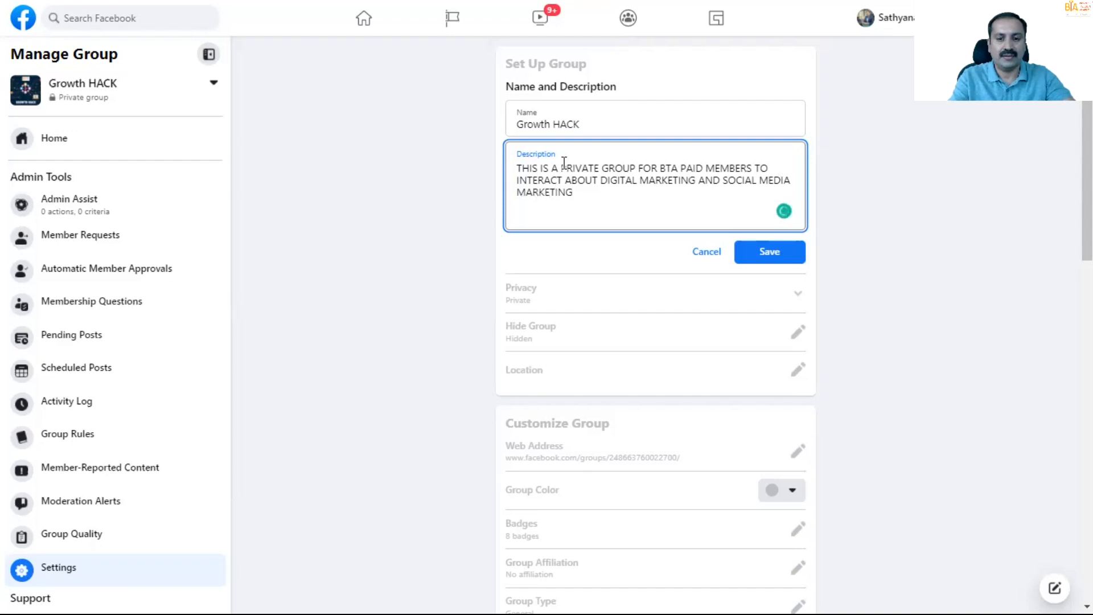
pyautogui.write(', ALSO TH')
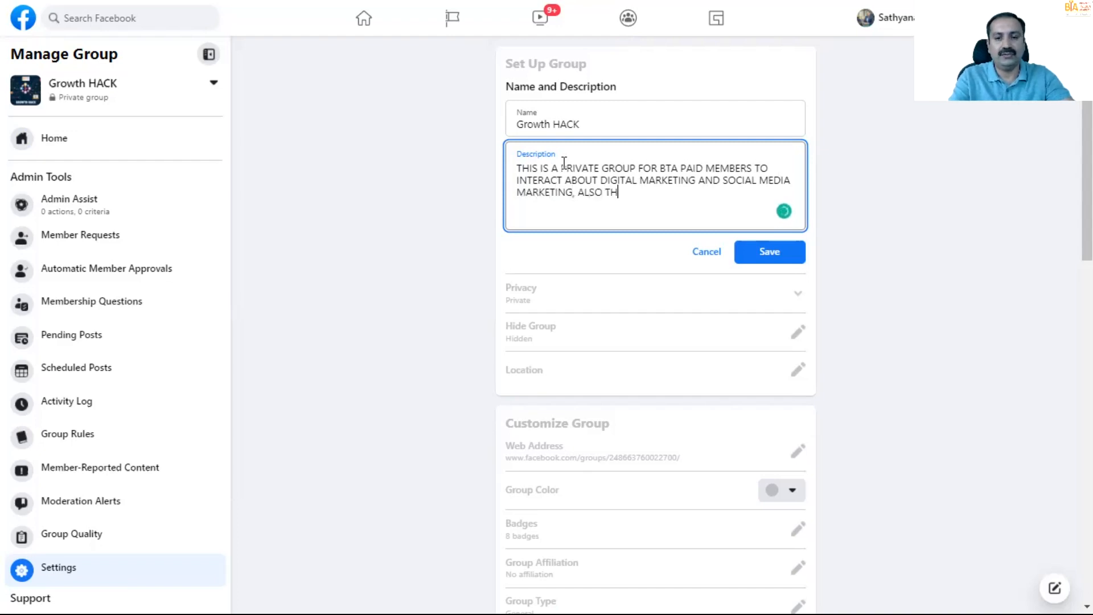
# - Complete the group description with "ALSO TO SHARE MEMBERS WEEKLY SUCCESS STORIES, LEARNING AND IMPLIMENTATIONS" and save it
pyautogui.press('BackSpace')
pyautogui.write('O TOHSA')
pyautogui.press('BackSpace')
pyautogui.write('SHARE  TH')
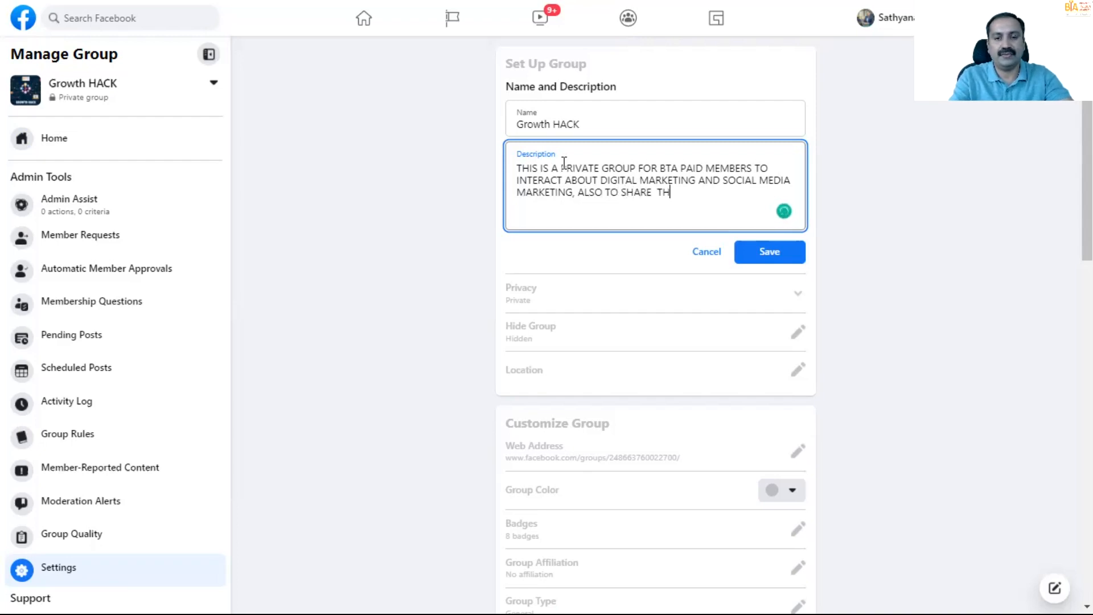
pyautogui.press('BackSpace')
pyautogui.press('BackSpace')
pyautogui.write('MEMB')
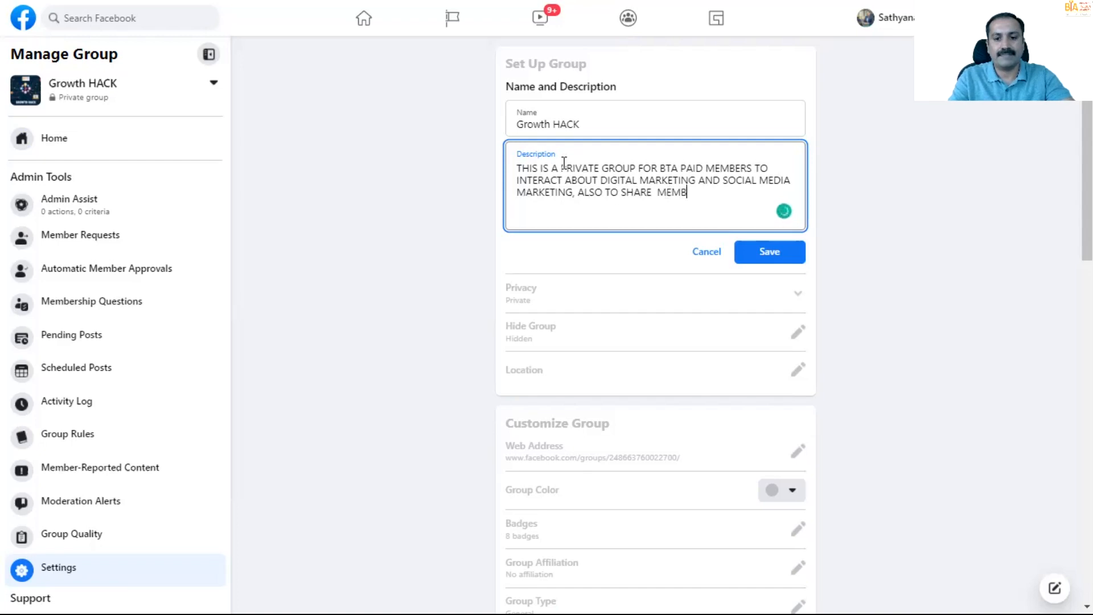
pyautogui.write('ERS WEK')
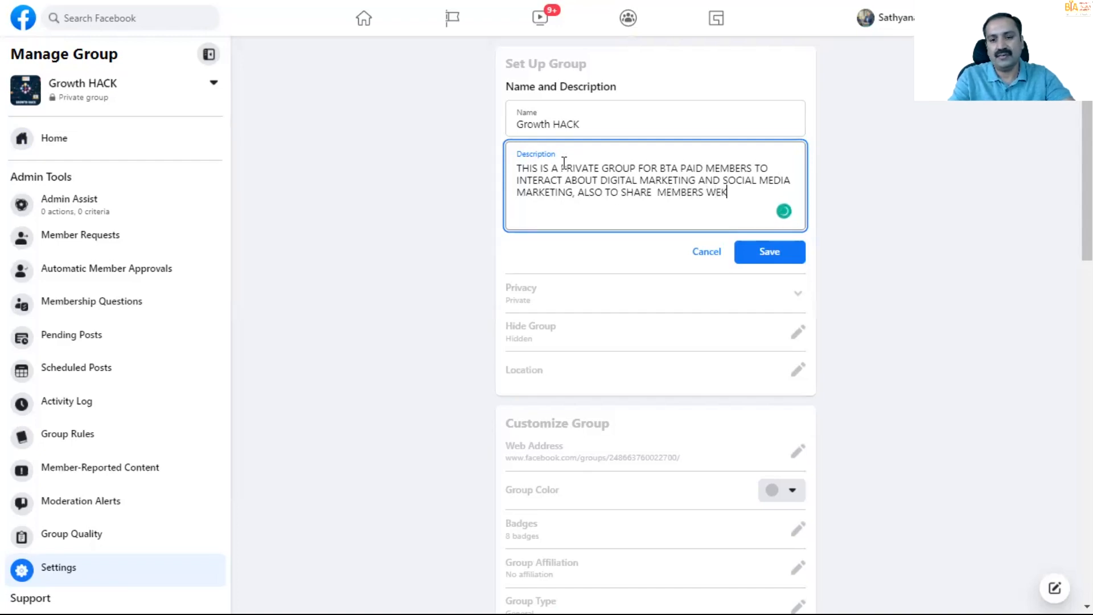
pyautogui.press('BackSpace')
pyautogui.write('EKLY ')
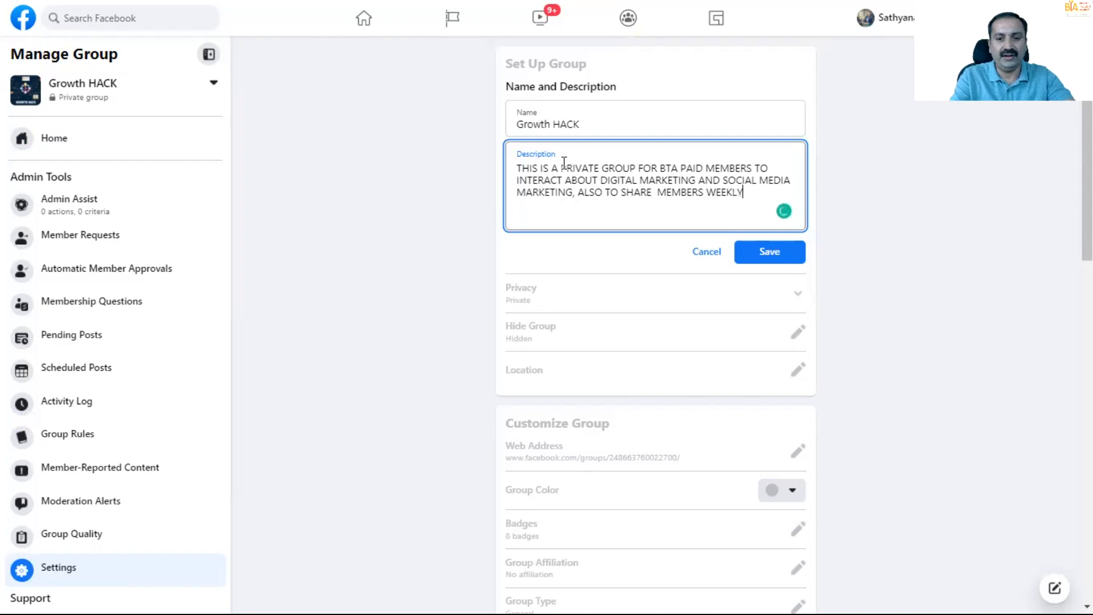
pyautogui.write('SUCCESS')
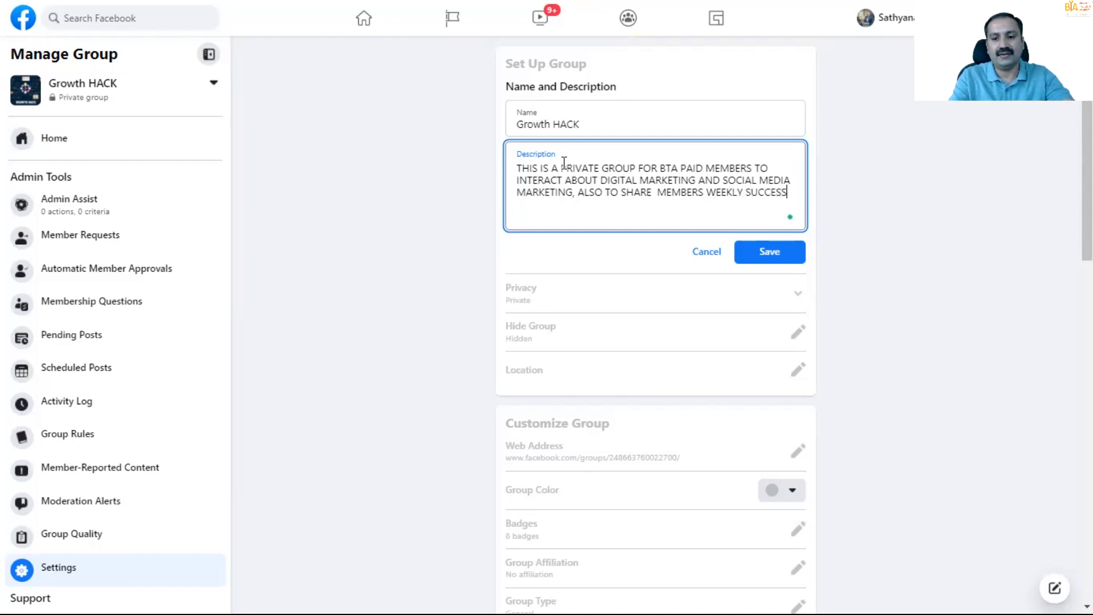
pyautogui.write(' SOTTOR')
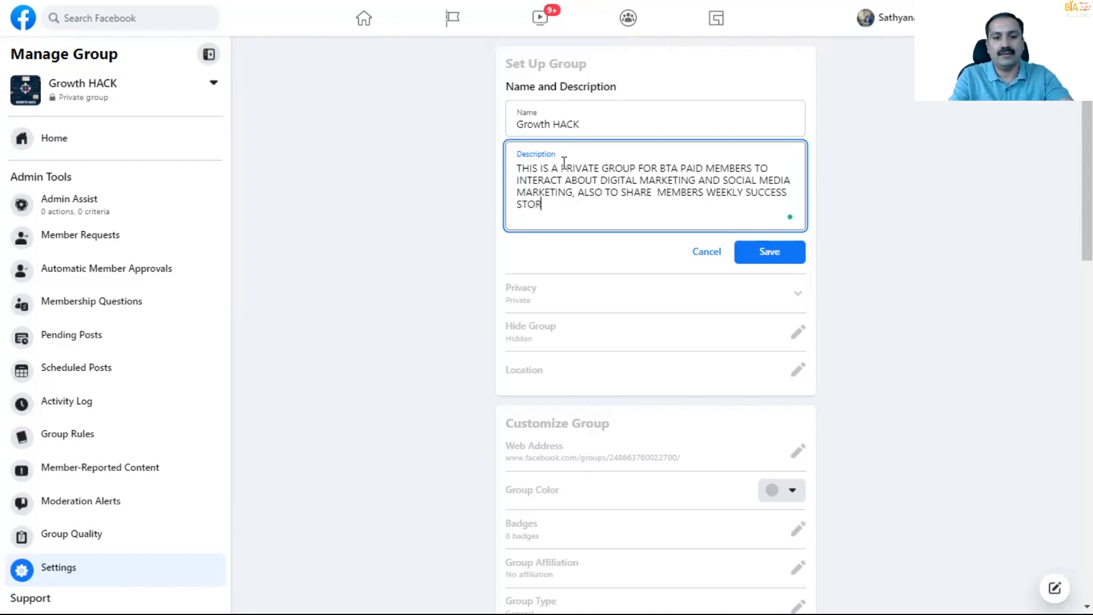
pyautogui.write('IES, LEARNING AND')
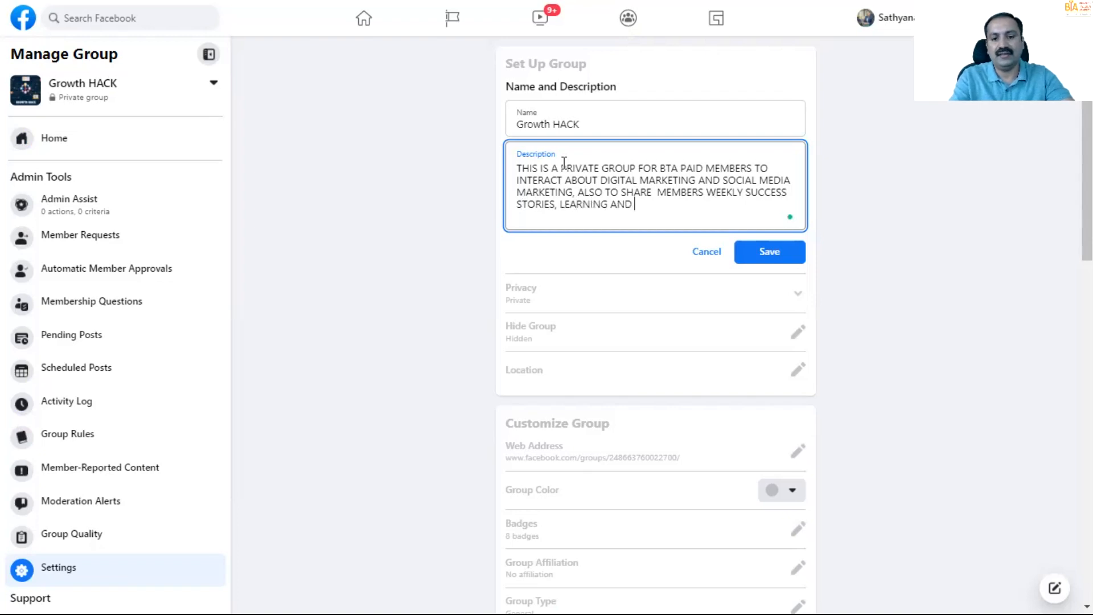
pyautogui.write(' IMPLIMENTATIONS')
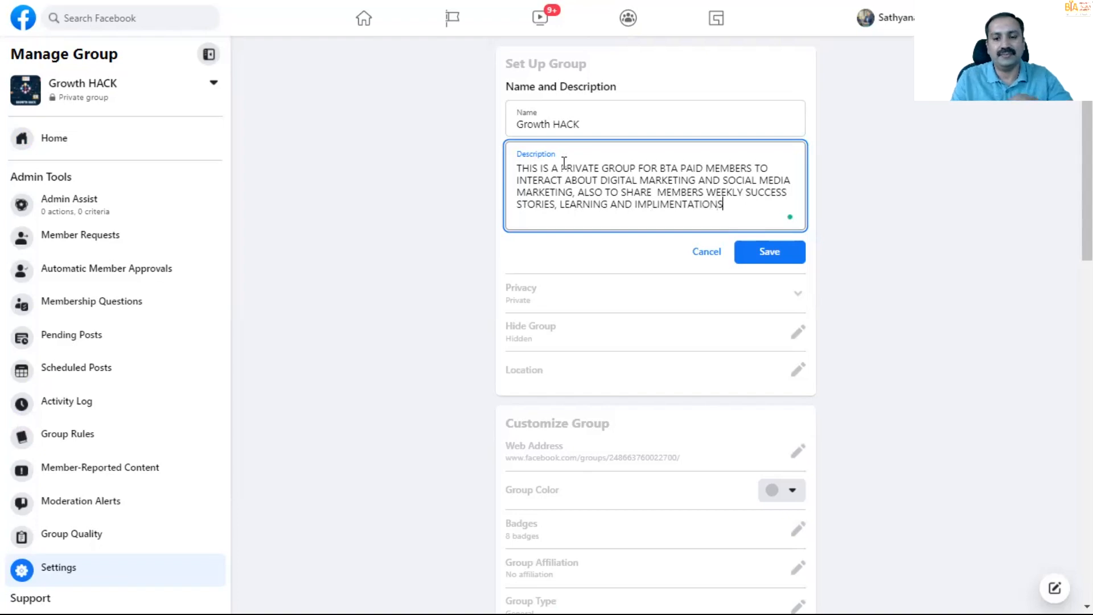
pyautogui.click(762, 256)
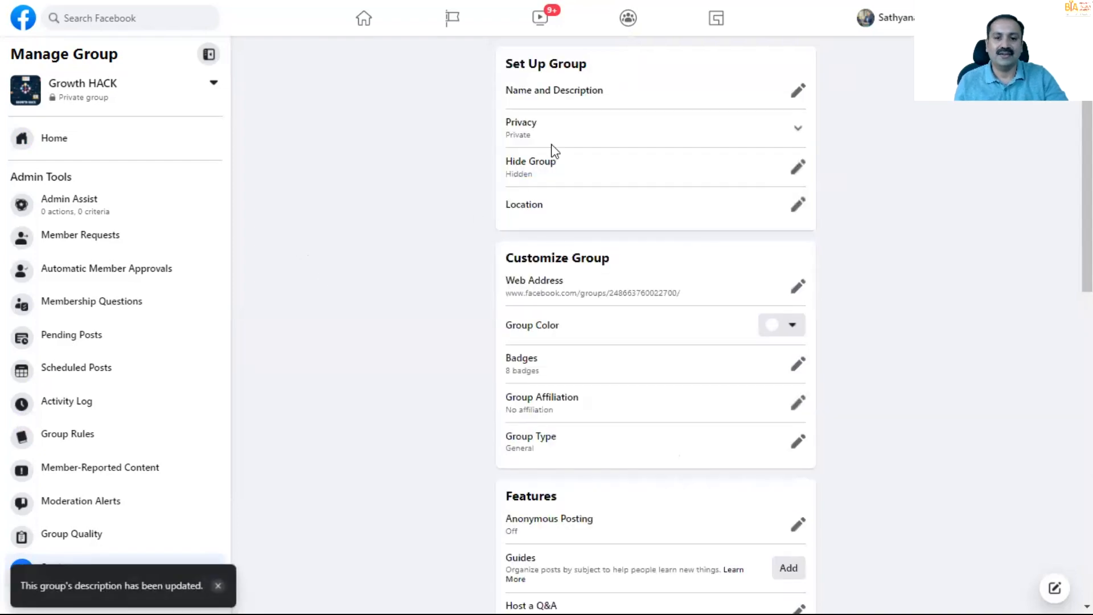
# - Set the Hide Group option to Visible so anyone can find the group, and save the change
pyautogui.click(796, 176)
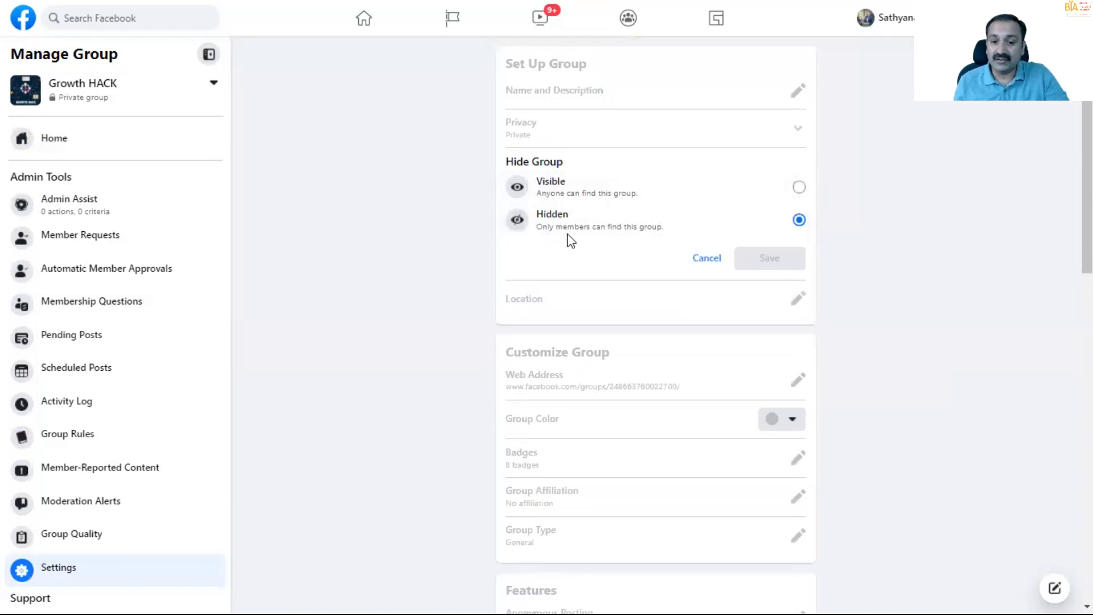
pyautogui.click(798, 188)
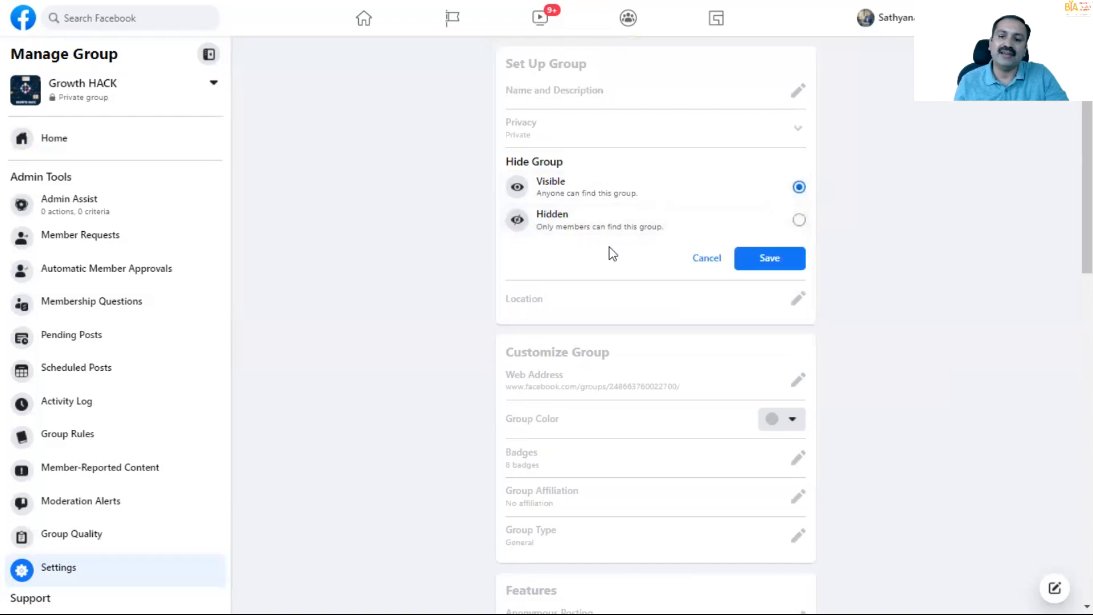
pyautogui.click(749, 260)
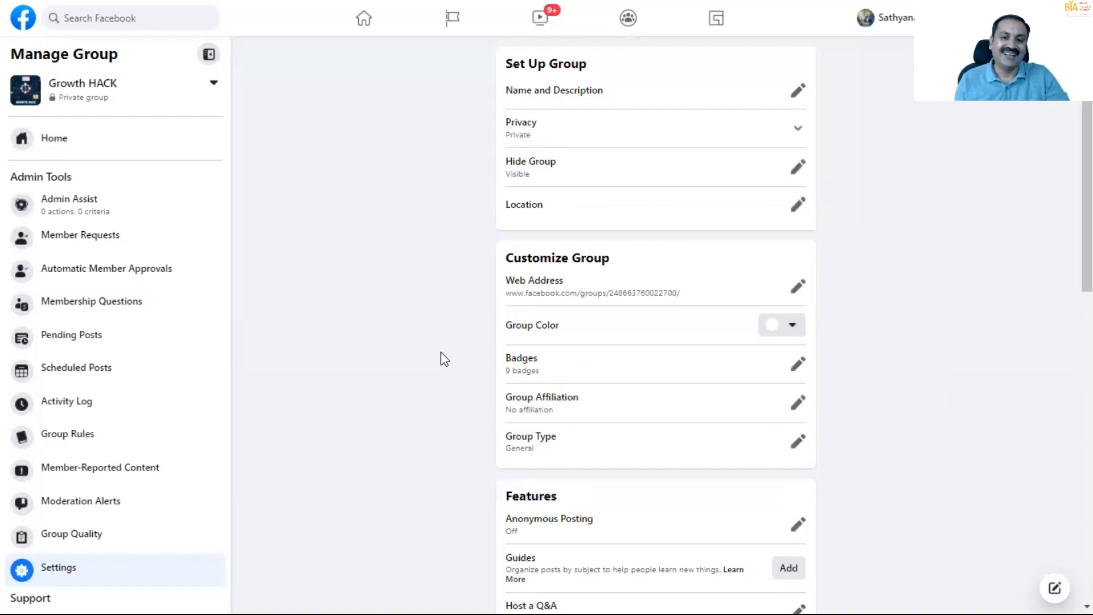
# - Look over the remaining group settings, then set the group type to Social Learning and save it
pyautogui.scroll(-2, 443, 358)
pyautogui.scroll(-3, 443, 359)
pyautogui.scroll(4, 490, 312)
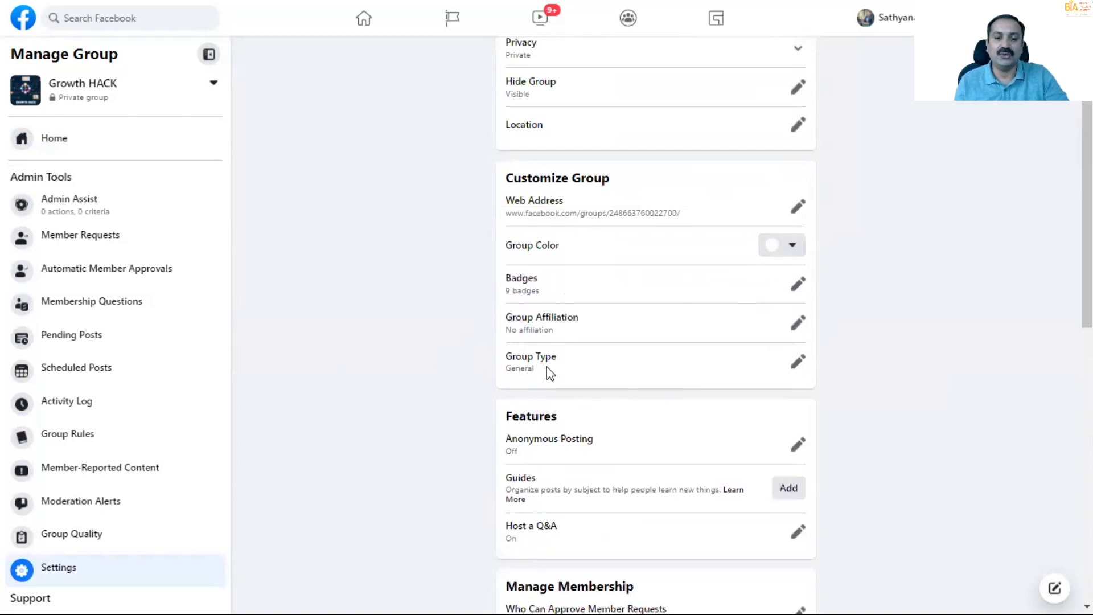
pyautogui.click(796, 364)
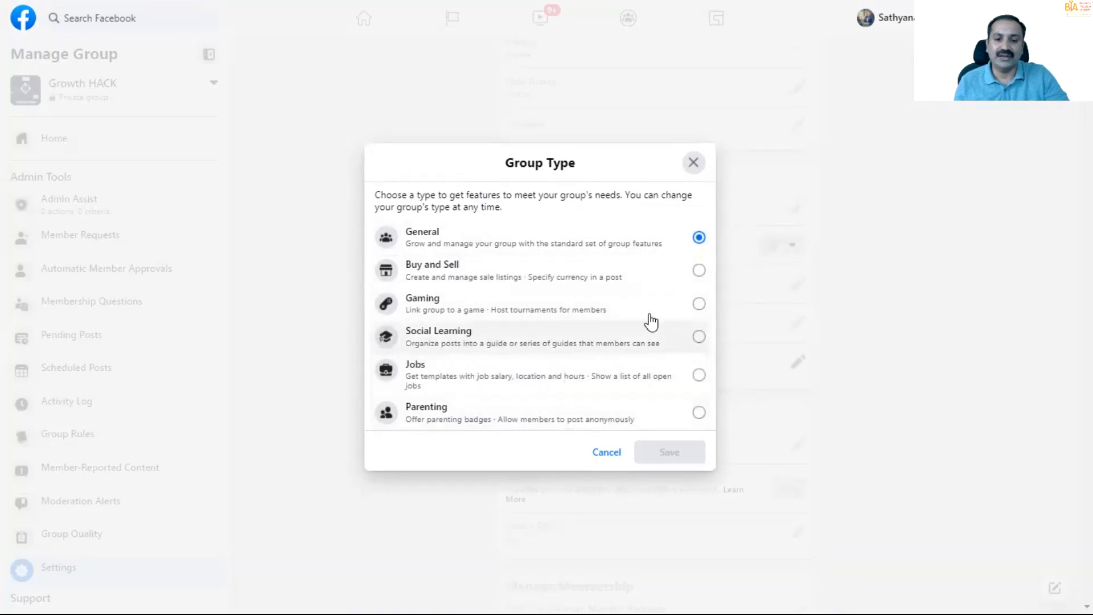
pyautogui.click(699, 337)
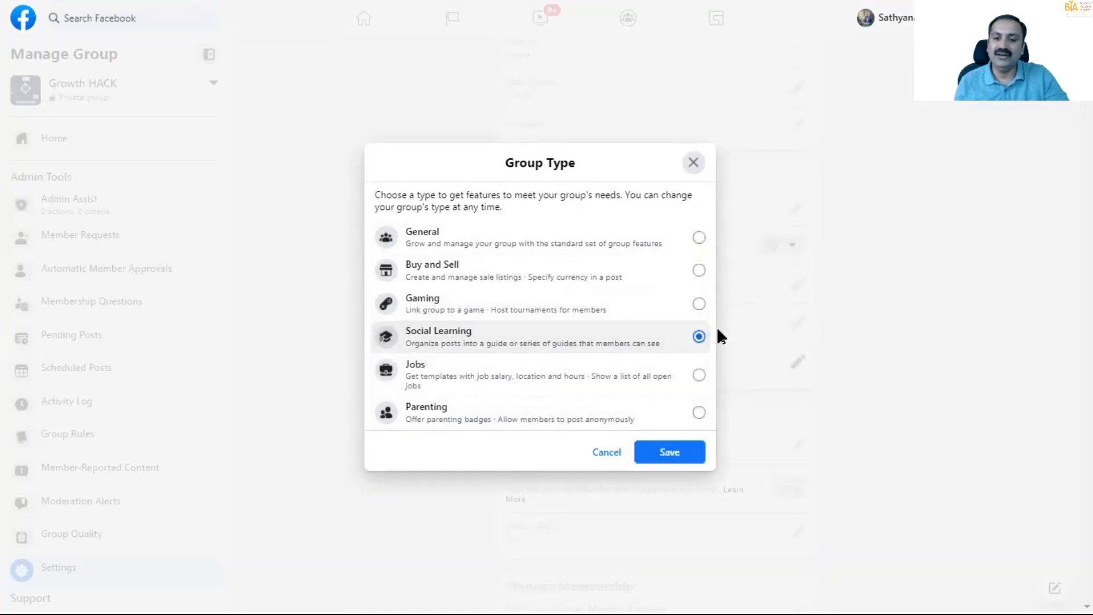
pyautogui.click(682, 452)
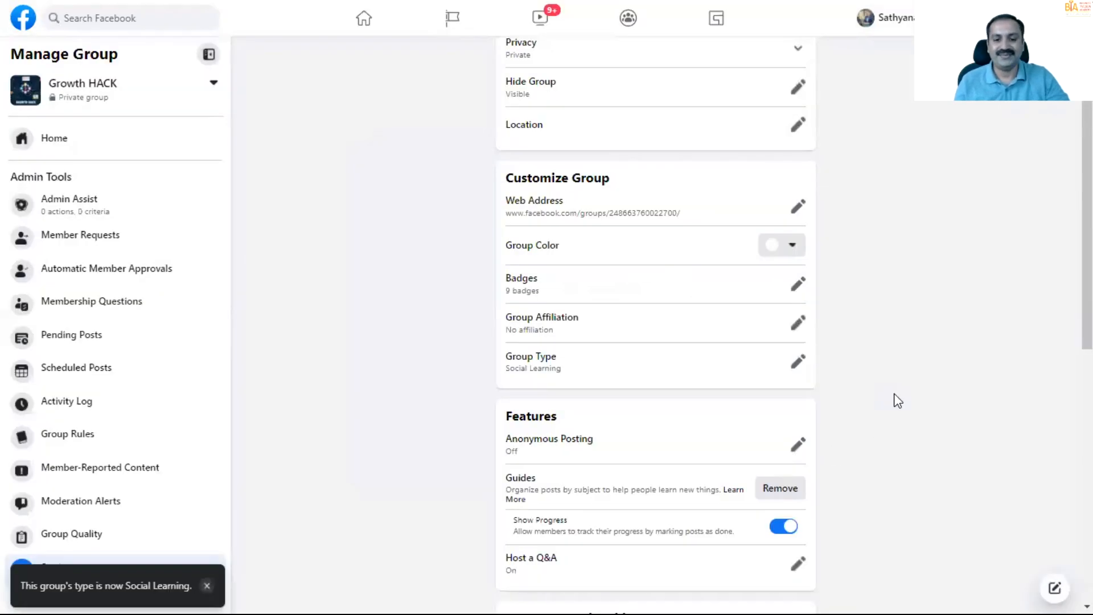
# - Set Who Can Approve Member Requests to Only admins and moderators, and save the change
pyautogui.scroll(-4, 895, 398)
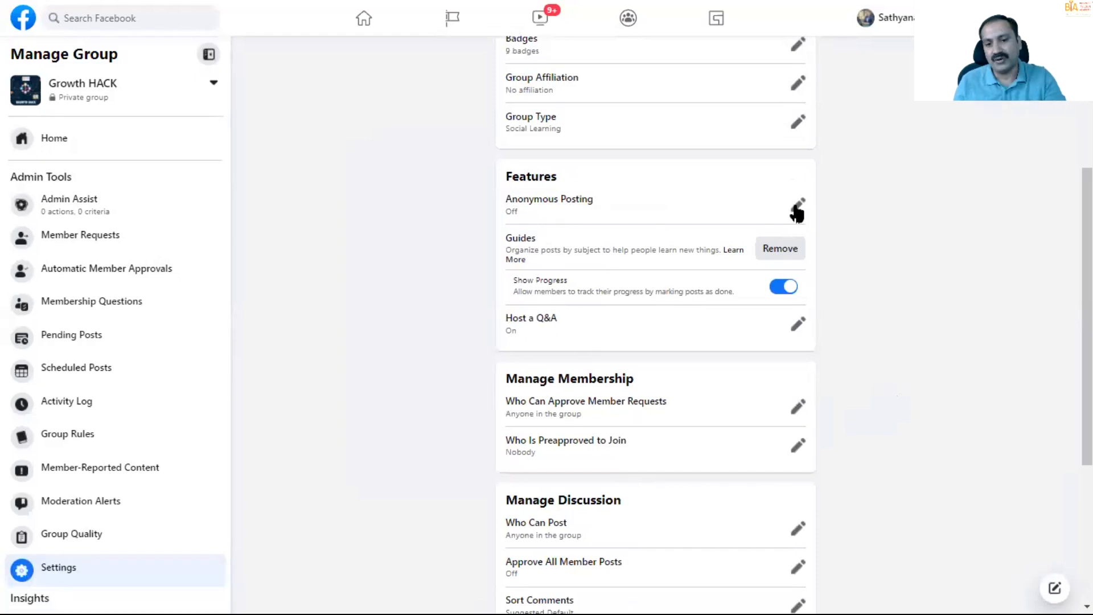
pyautogui.scroll(1, 594, 242)
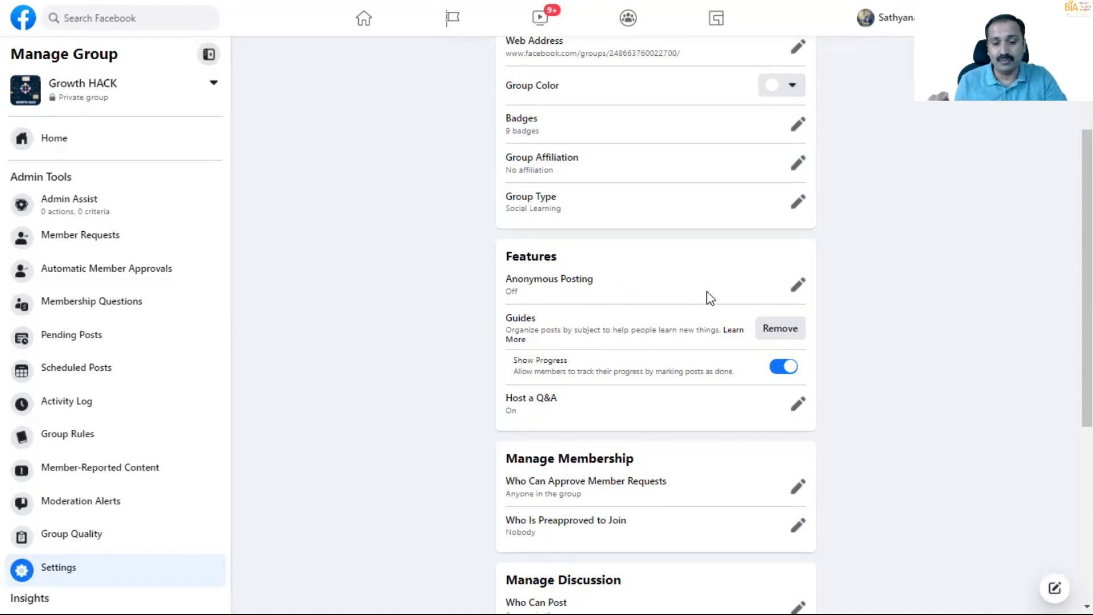
pyautogui.scroll(-4, 705, 291)
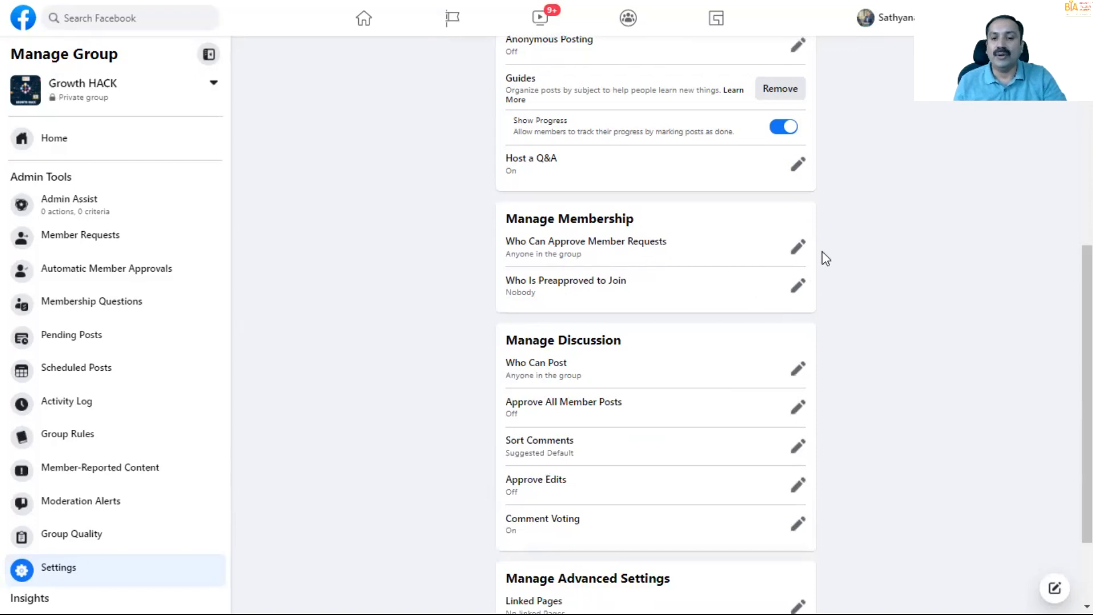
pyautogui.click(796, 248)
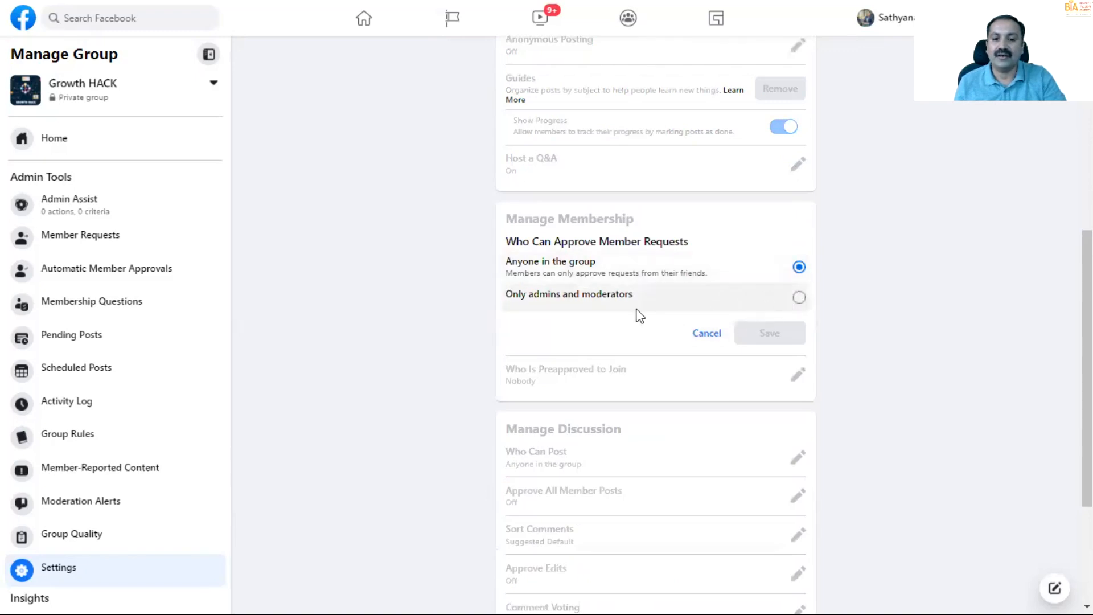
pyautogui.click(798, 299)
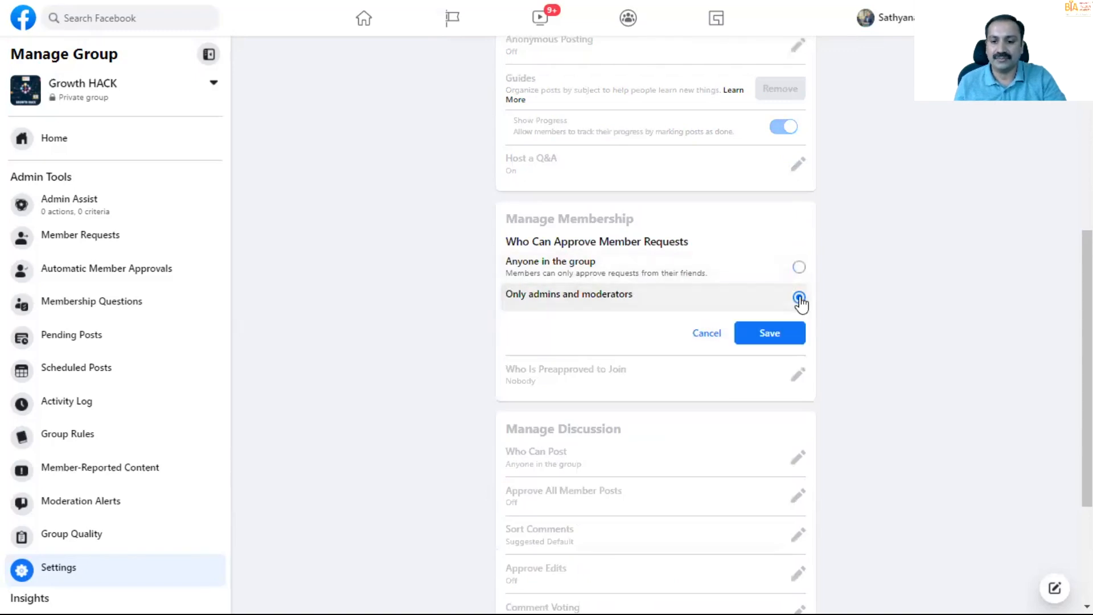
pyautogui.click(785, 334)
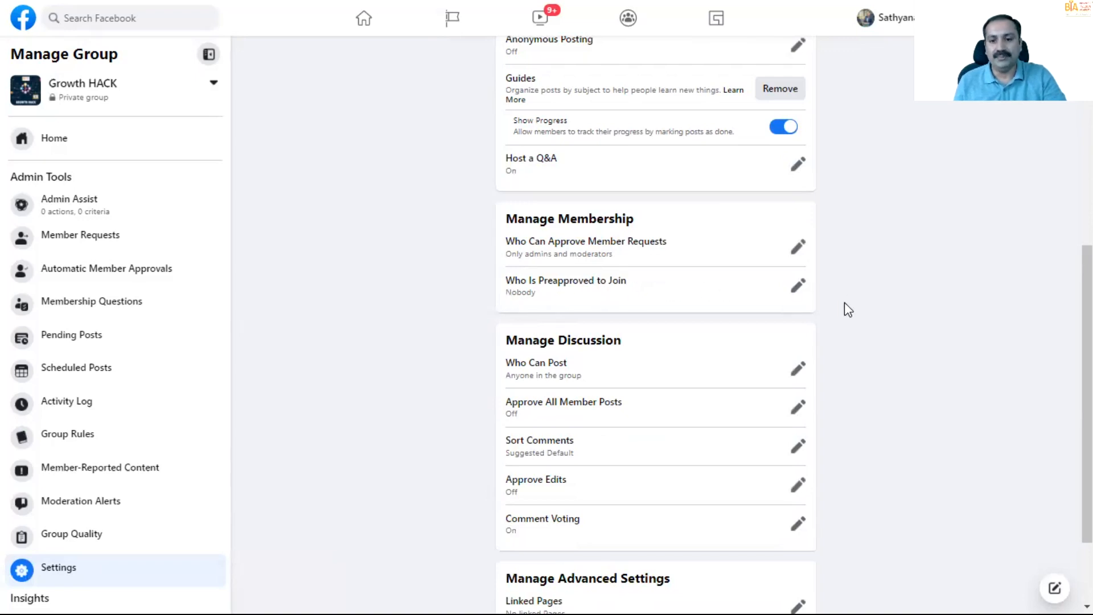
# - Restrict Who Can Post in the group to Only admins and save the change
pyautogui.scroll(-2, 858, 315)
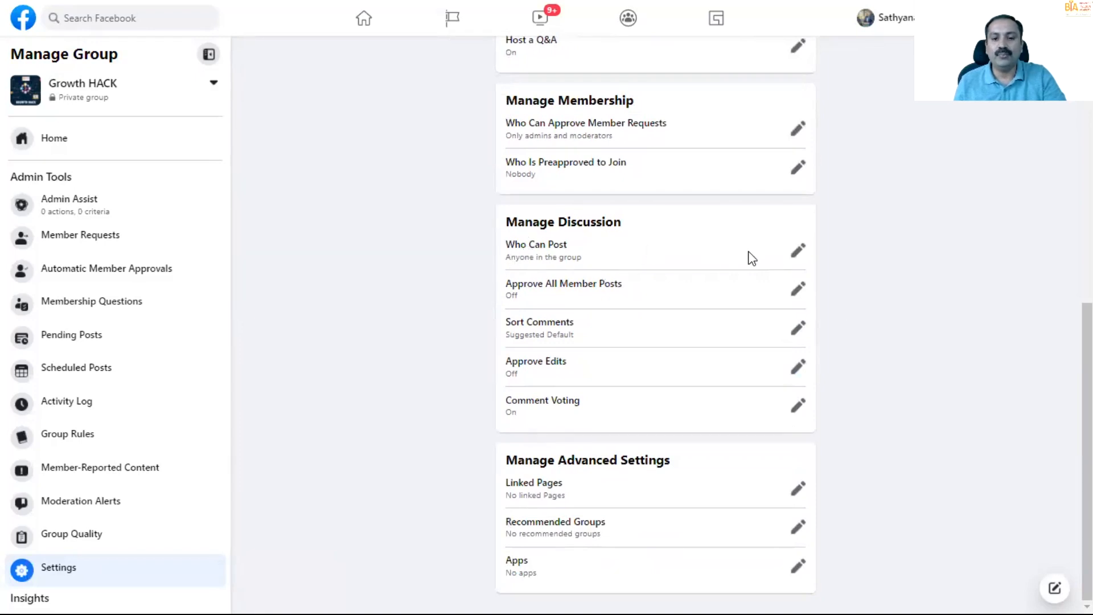
pyautogui.click(796, 251)
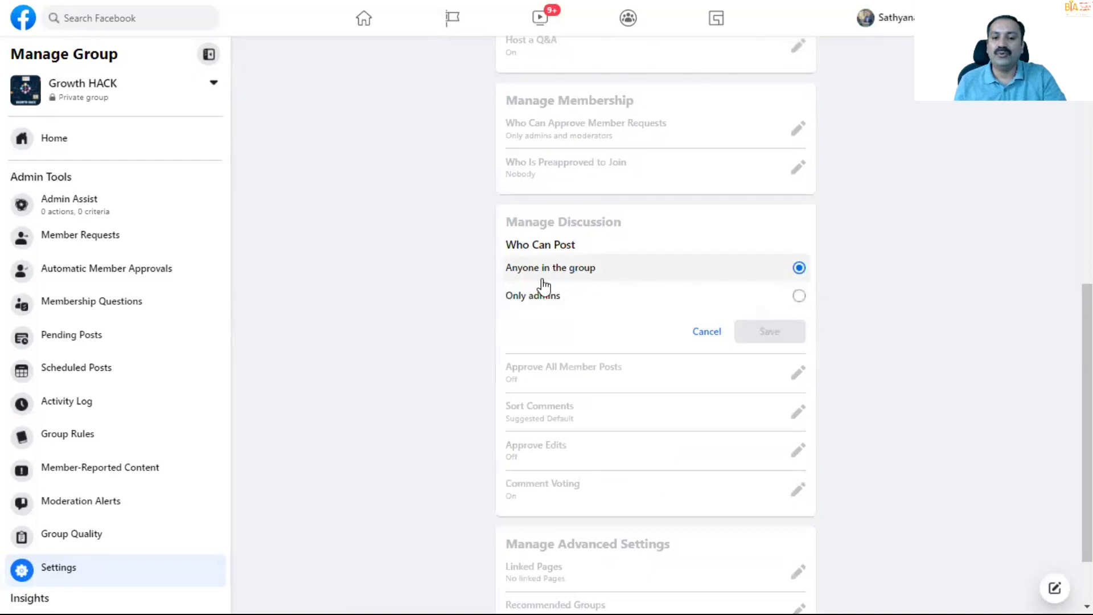
pyautogui.click(797, 299)
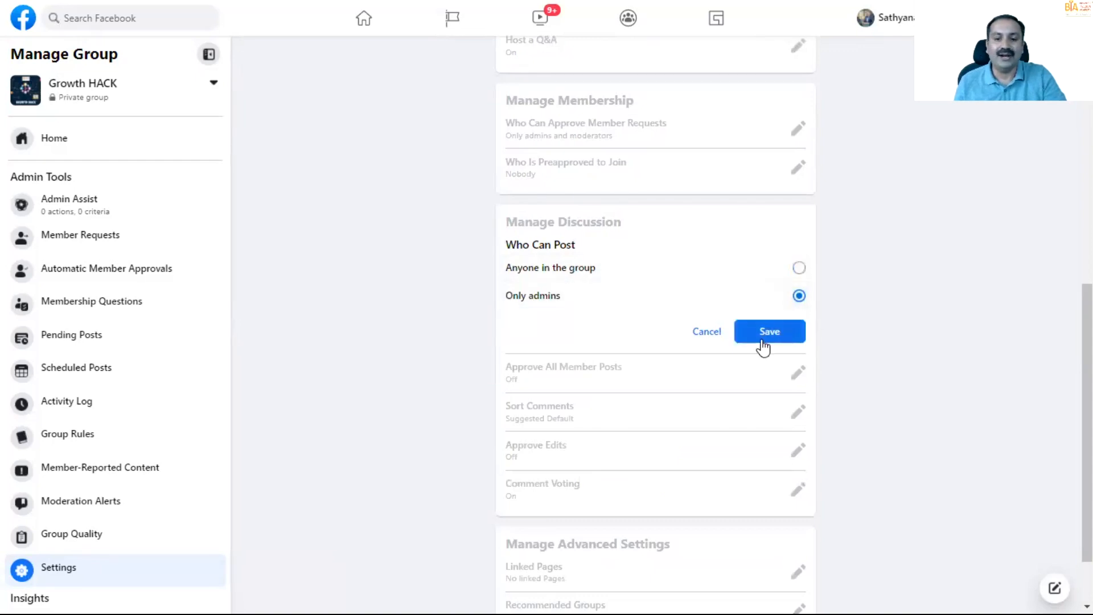
pyautogui.click(764, 337)
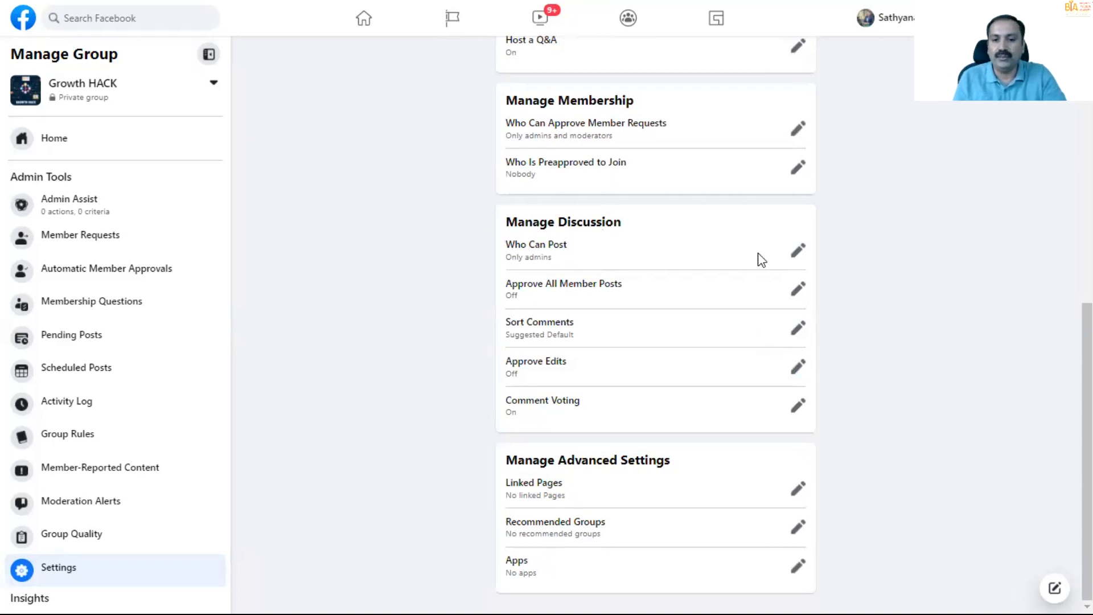
# - Set Who Can Post back to Anyone in the group and save it
pyautogui.click(796, 252)
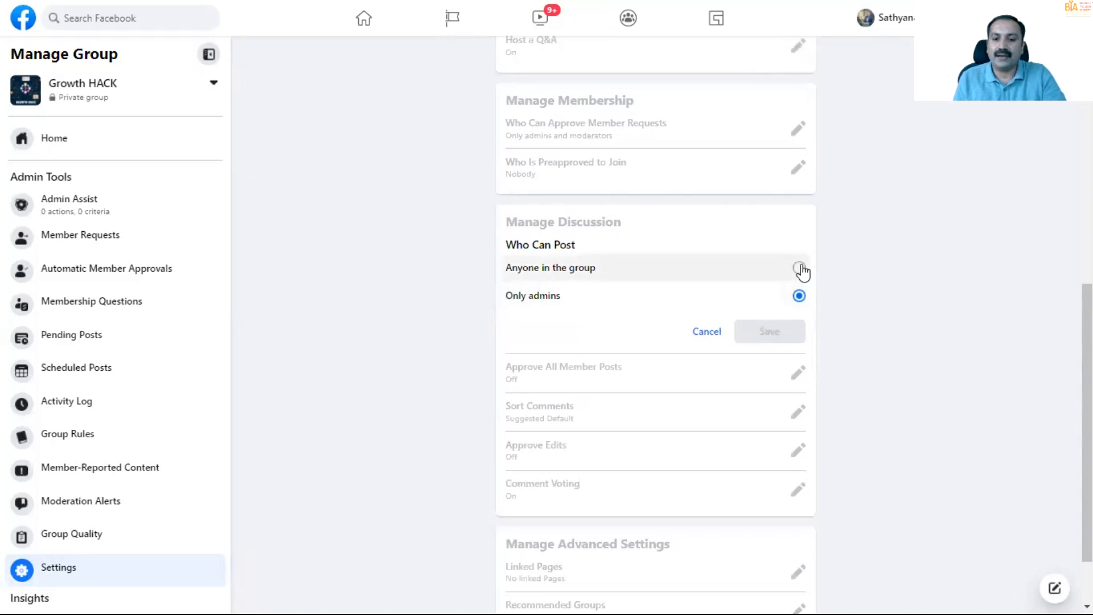
pyautogui.click(799, 268)
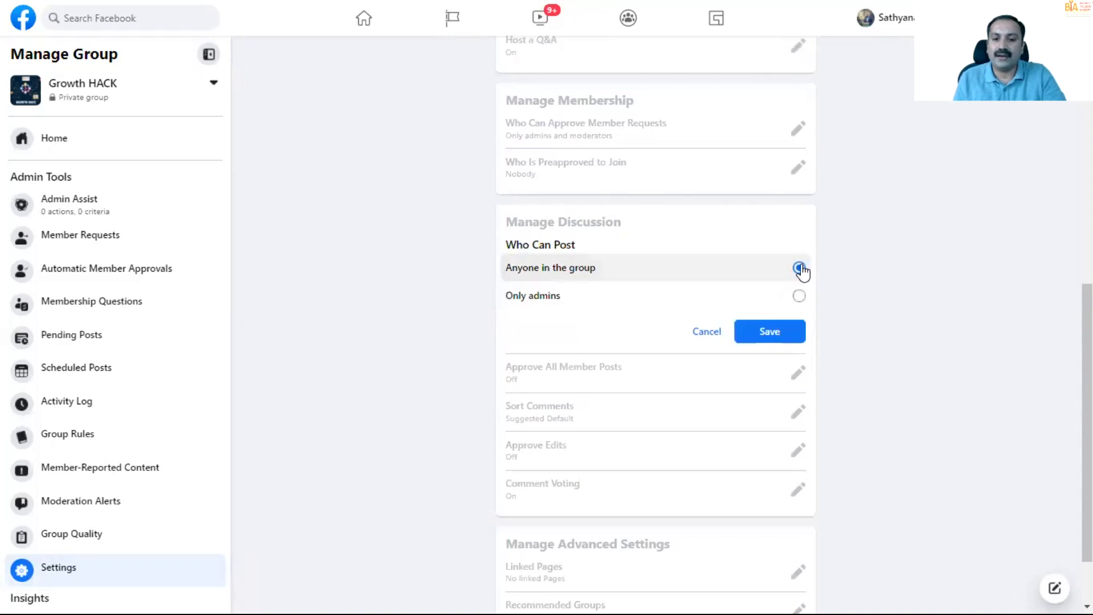
pyautogui.click(772, 336)
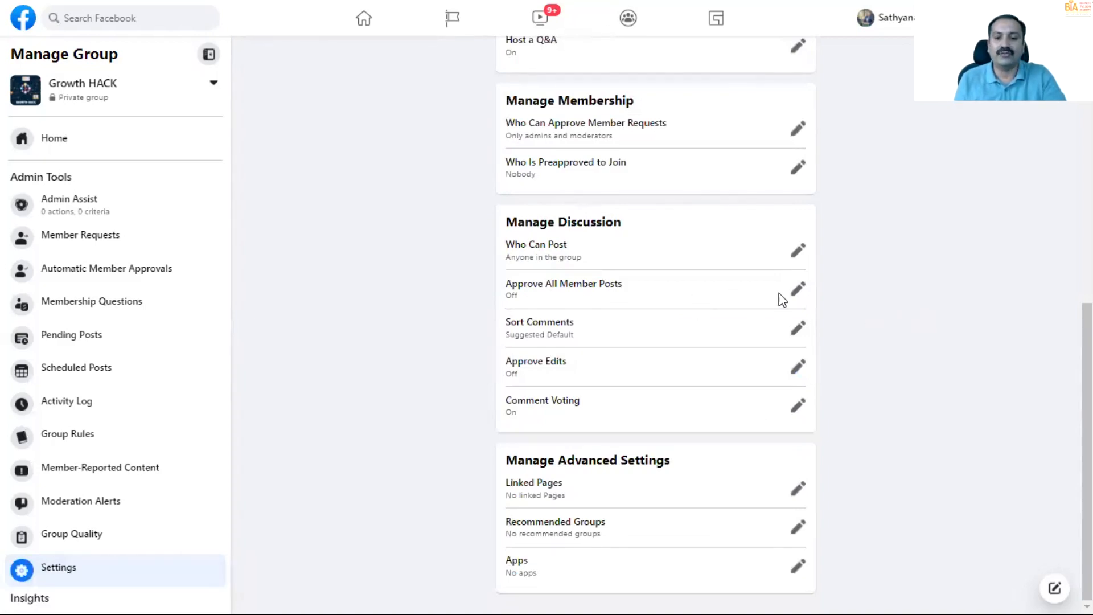
# - Turn on Approve All Member Posts so an admin or moderator must approve them, and save the setting
pyautogui.click(798, 290)
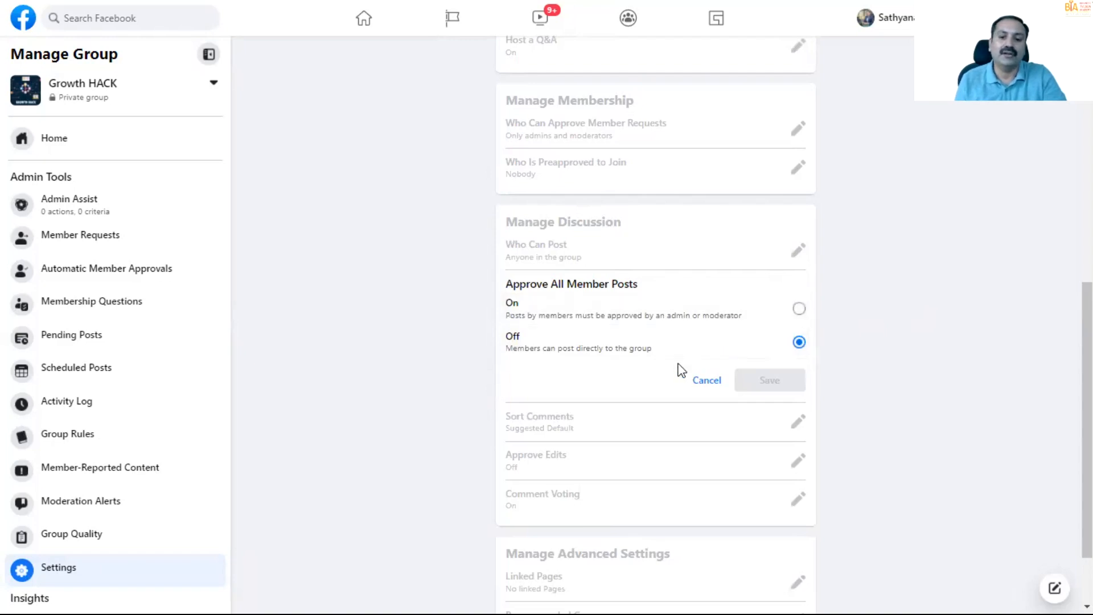
pyautogui.click(798, 310)
pyautogui.click(774, 378)
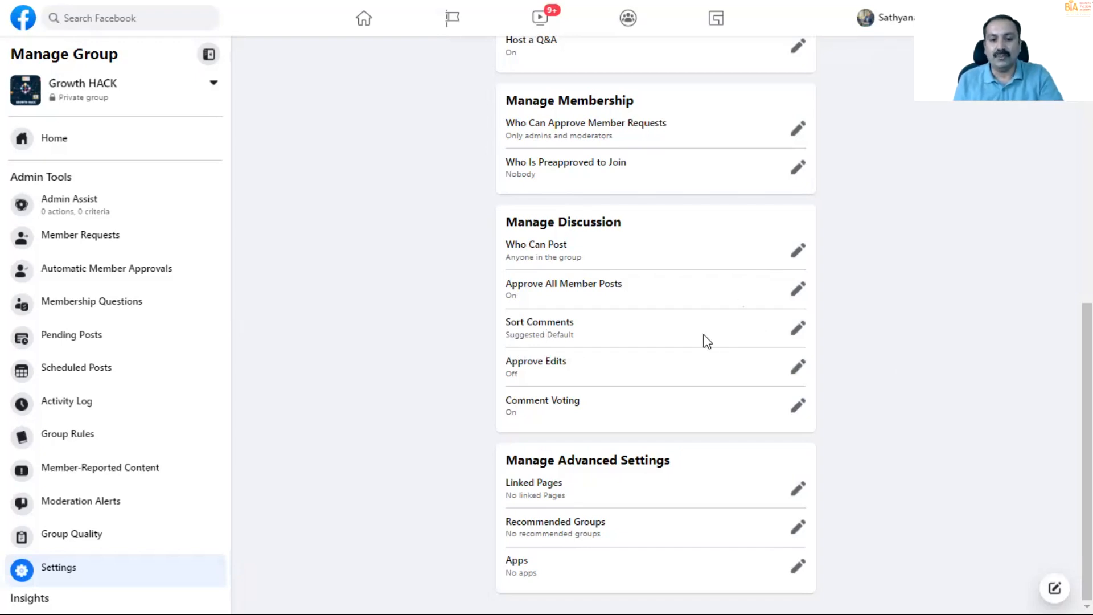
# - Set the default comment sorting for the group to Top Comments and save it
pyautogui.click(797, 329)
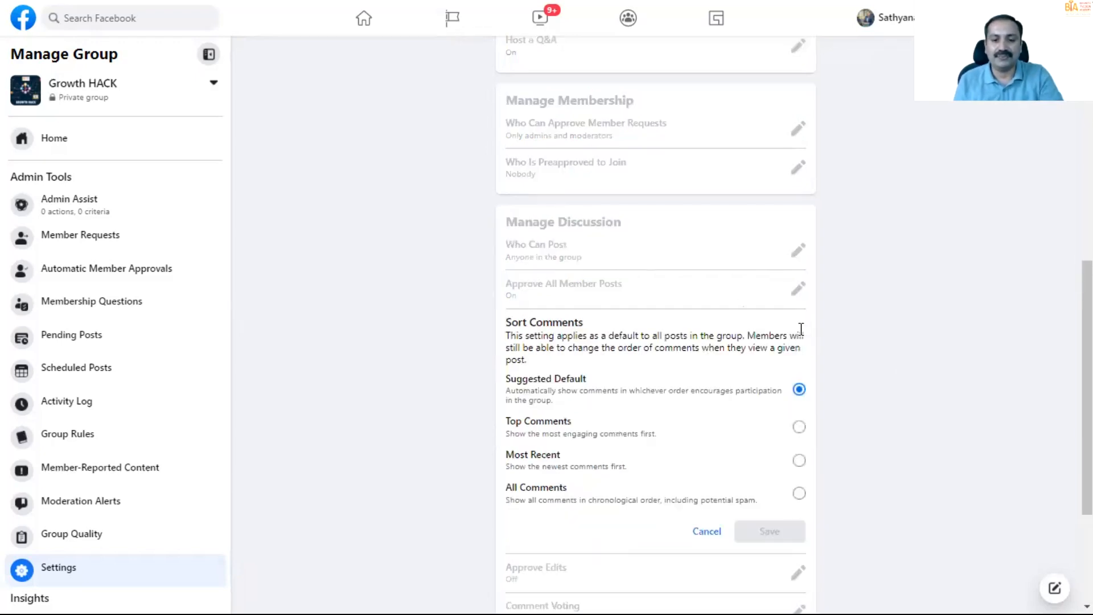
pyautogui.scroll(-3, 460, 398)
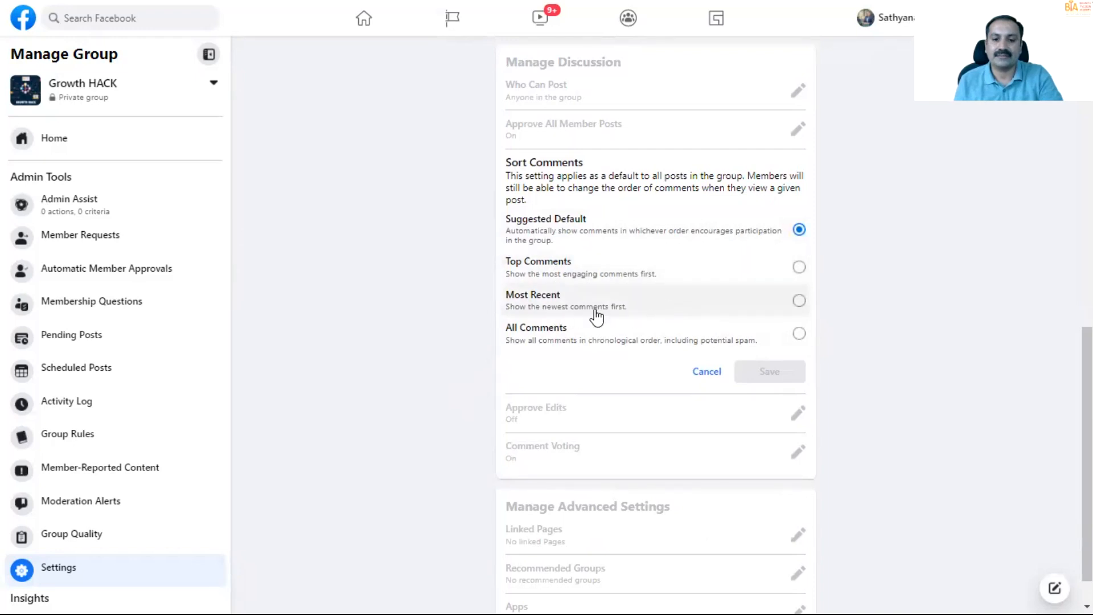
pyautogui.click(799, 267)
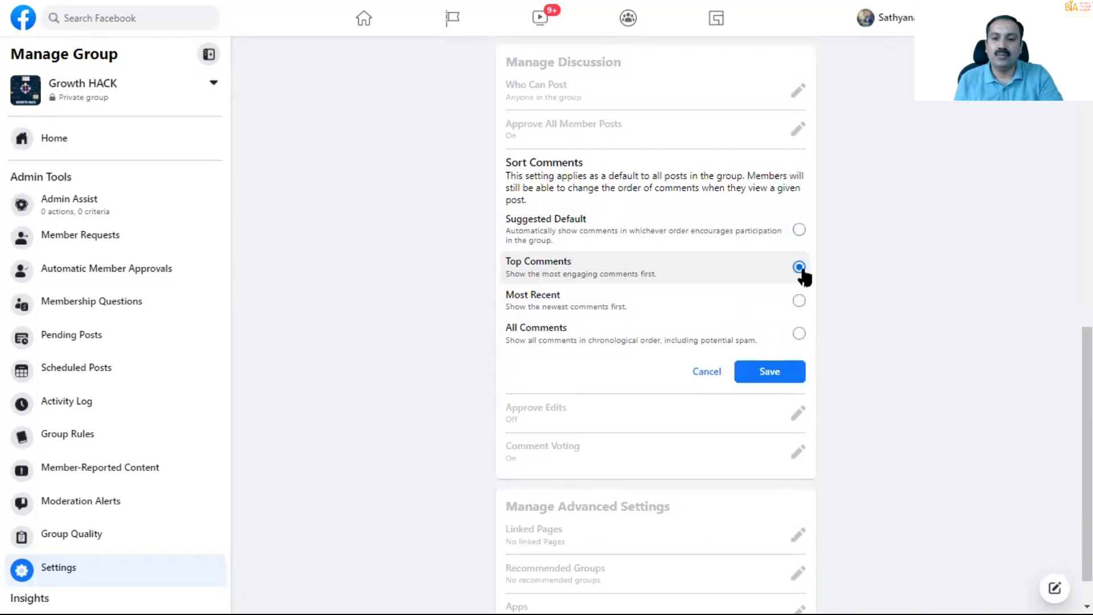
pyautogui.click(761, 373)
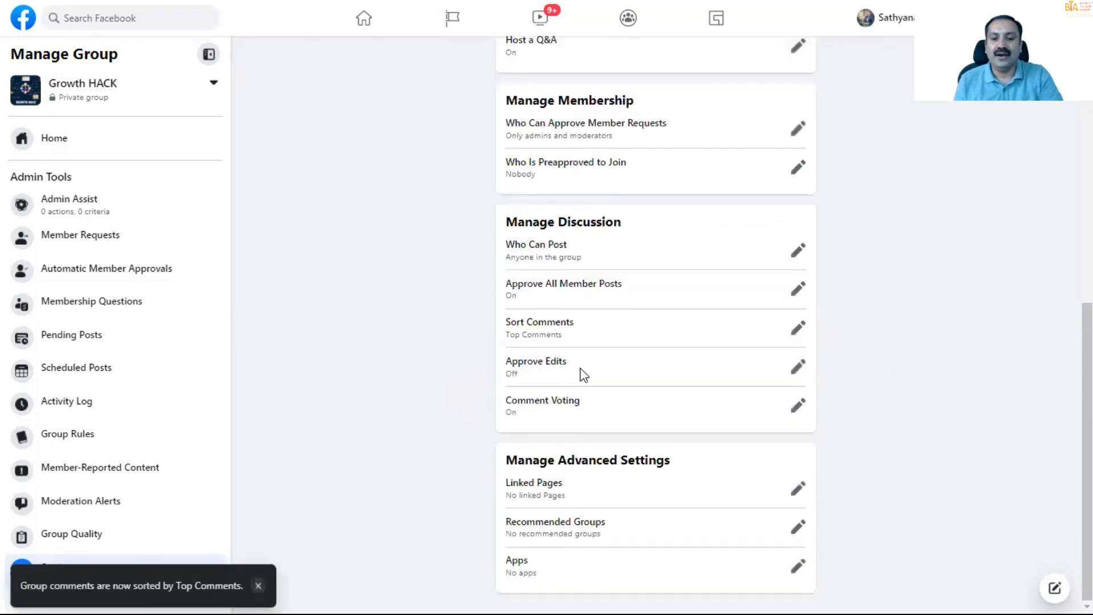
# - Review the options for Approve Edits and Comment Voting, closing each without changing it
pyautogui.click(797, 369)
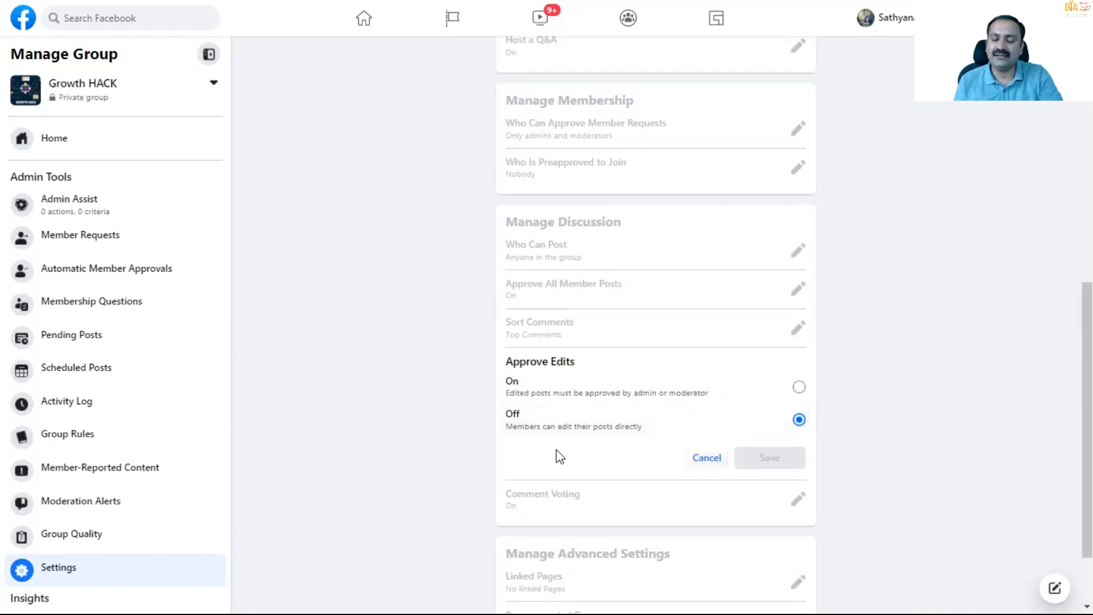
pyautogui.click(708, 459)
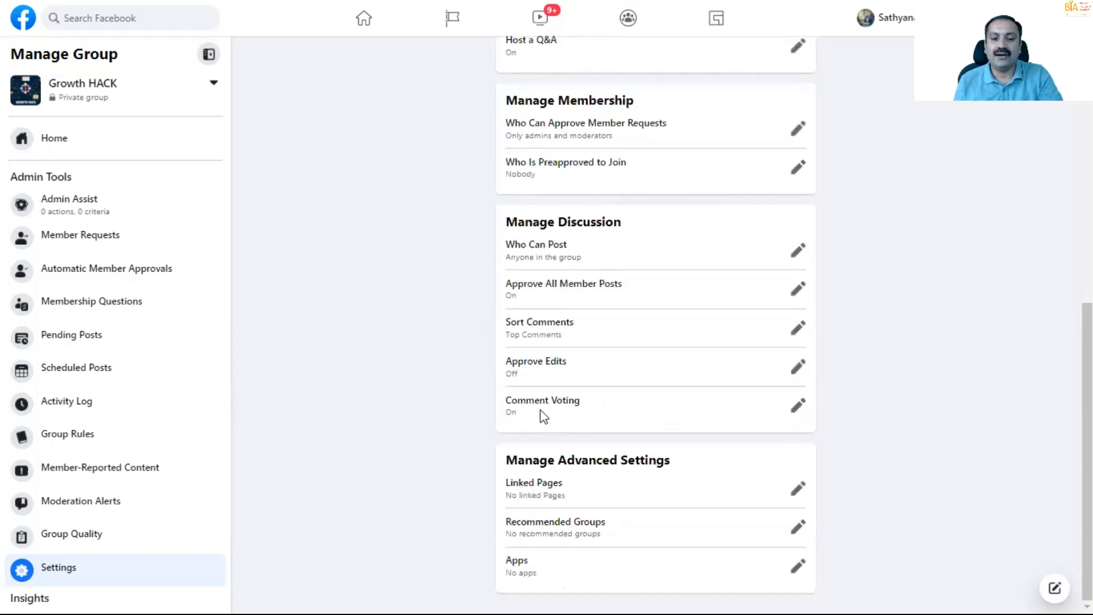
pyautogui.click(797, 405)
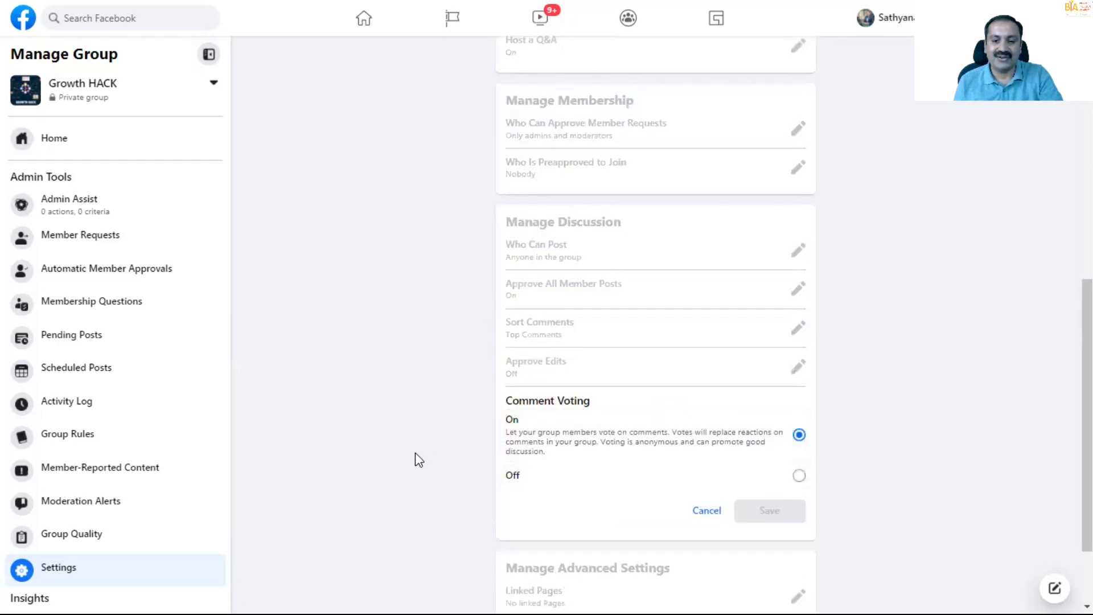
pyautogui.click(706, 510)
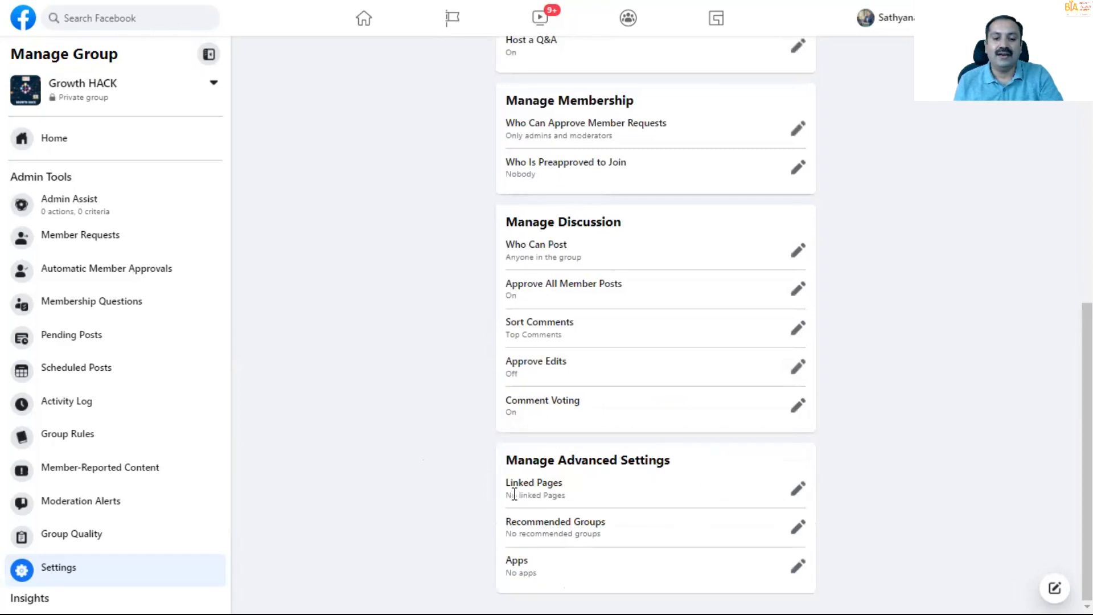
# - Look over the Pages that can be linked to the group, and view the first listed Page
pyautogui.click(794, 491)
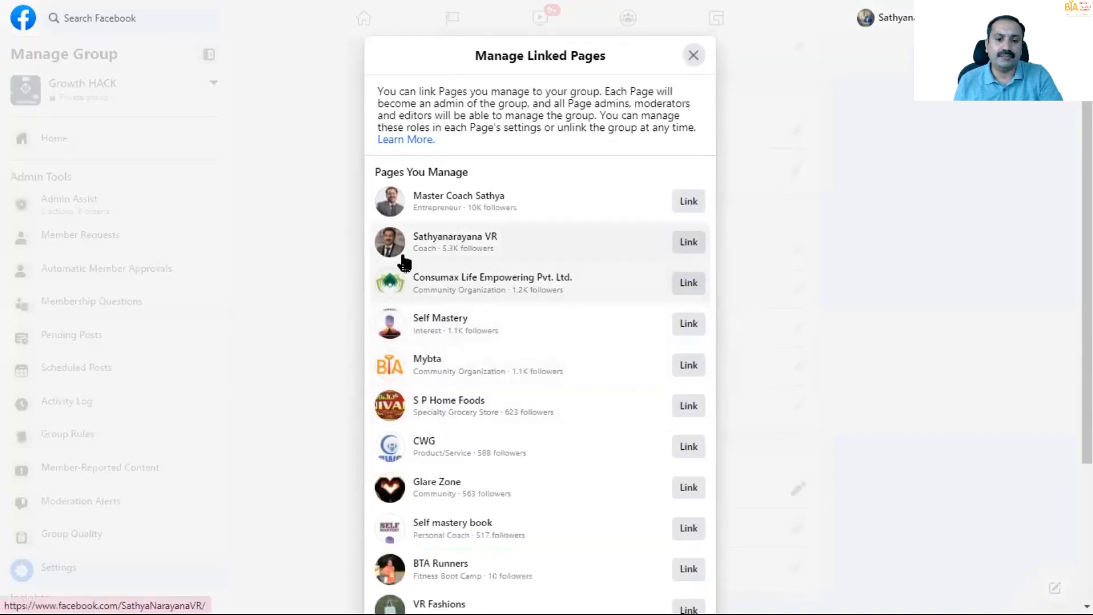
pyautogui.click(389, 197)
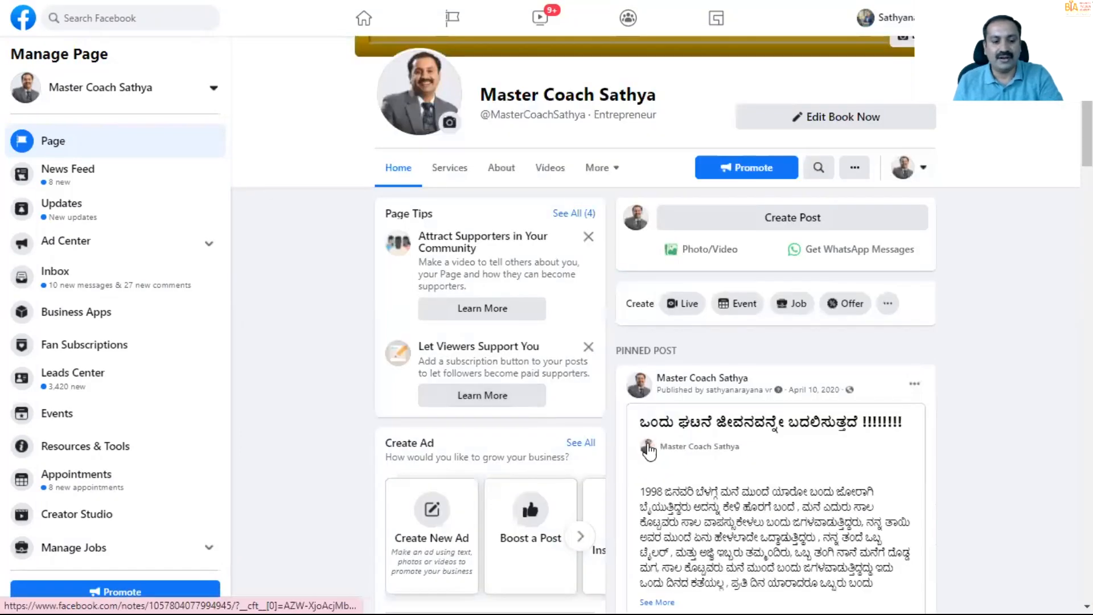
pyautogui.scroll(-5, 605, 459)
pyautogui.scroll(9, 605, 459)
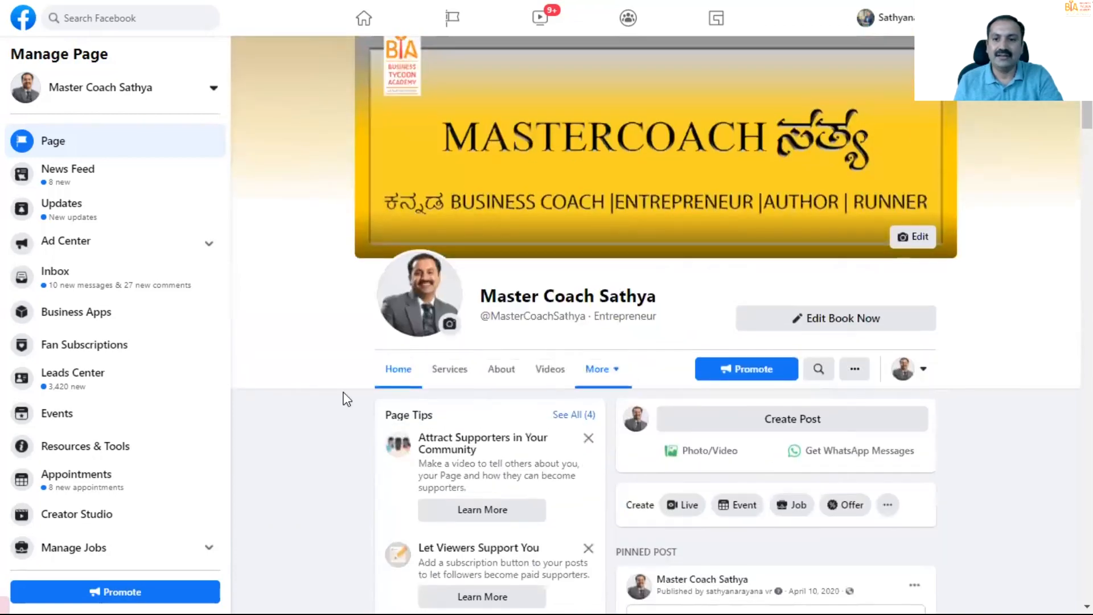
# - Go back to the Growth HACK group through the expanded list of groups you manage
pyautogui.click(631, 20)
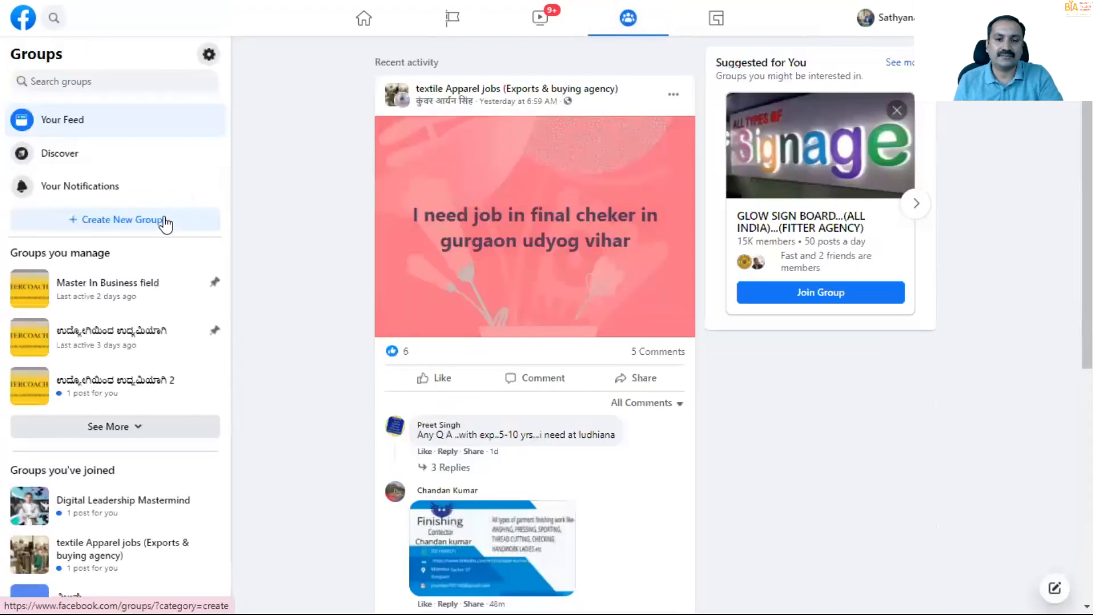
pyautogui.click(115, 431)
pyautogui.scroll(-3, 49, 455)
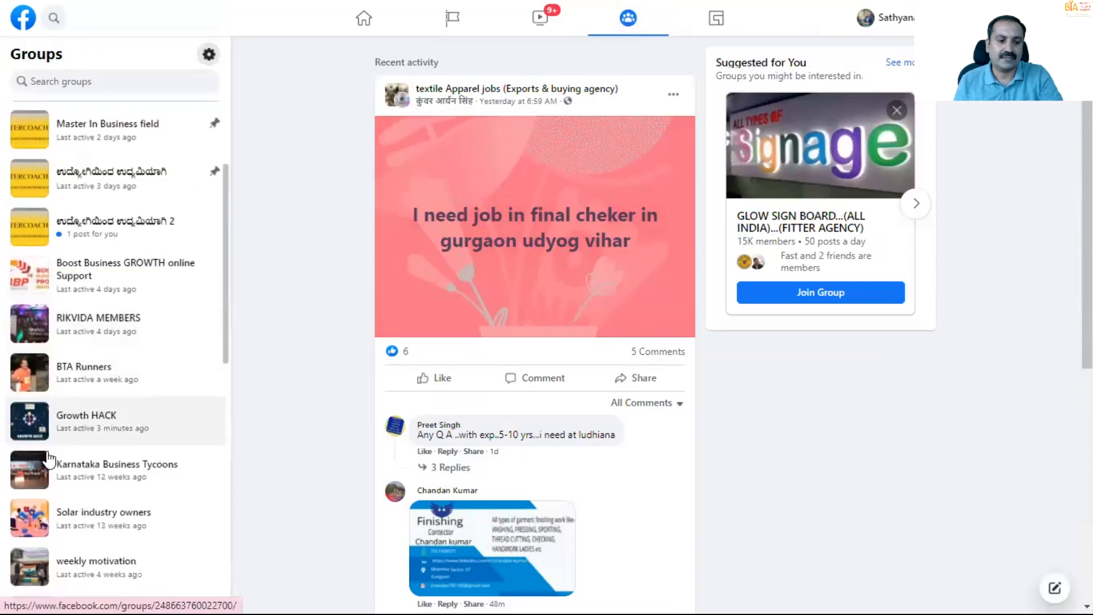
pyautogui.click(33, 420)
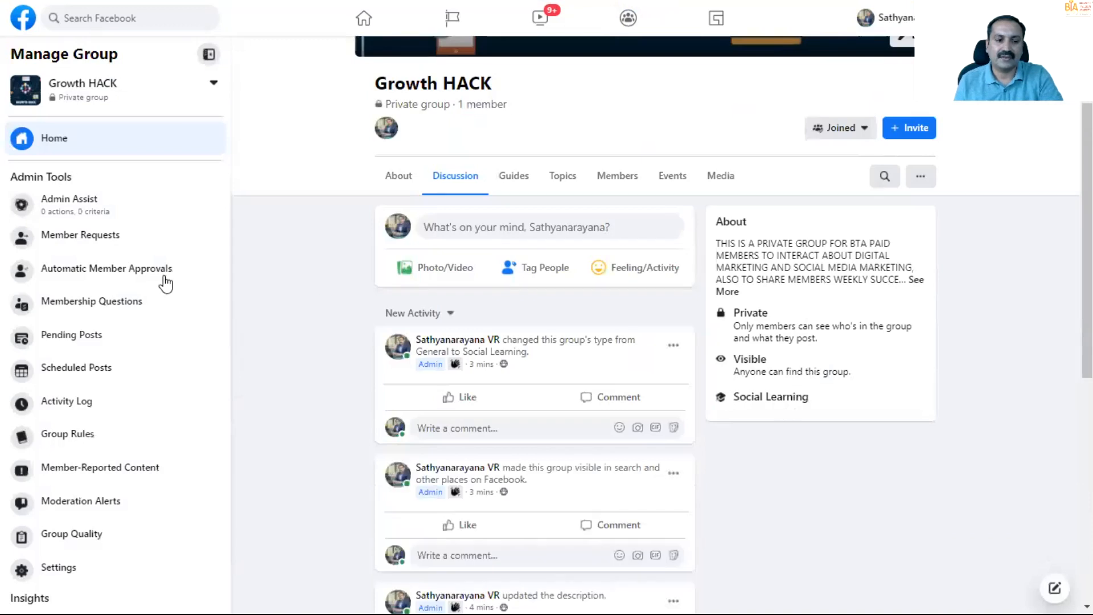
# - Reopen the group's settings and look over its features, membership, discussion and advanced options
pyautogui.scroll(-4, 165, 330)
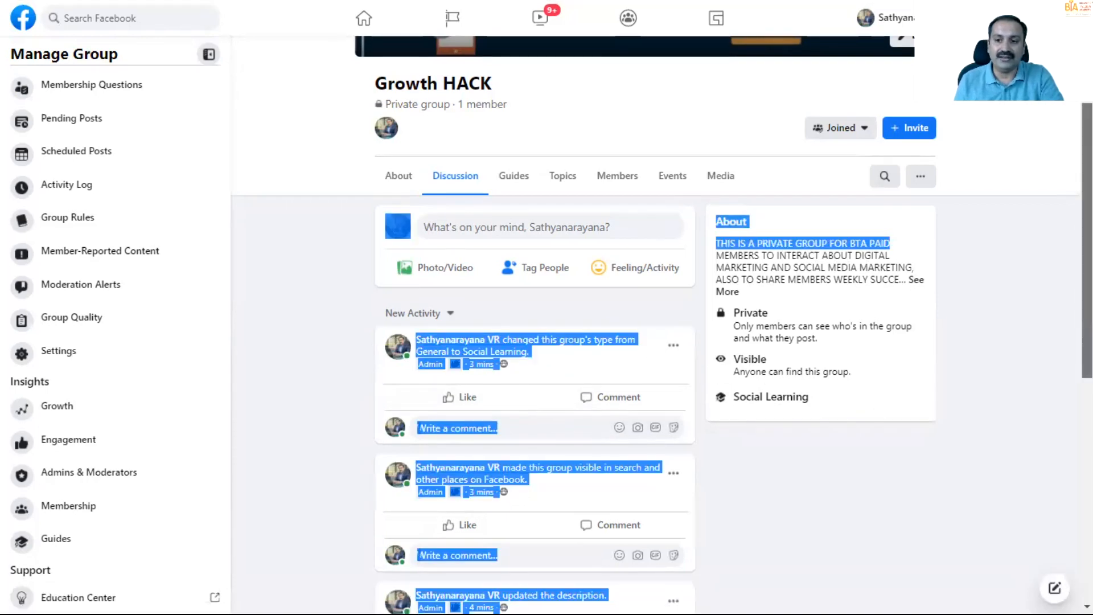
pyautogui.moveTo(1086, 239)
pyautogui.mouseDown()
pyautogui.moveTo(1086, 302)
pyautogui.moveTo(1087, 239)
pyautogui.mouseUp()
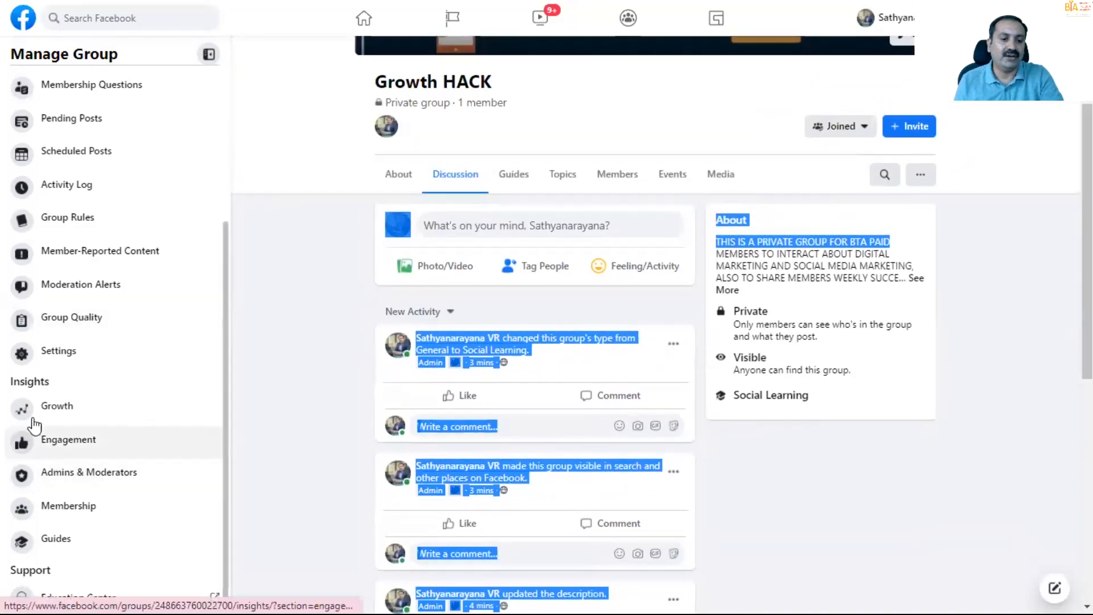
pyautogui.click(17, 361)
pyautogui.scroll(-4, 614, 455)
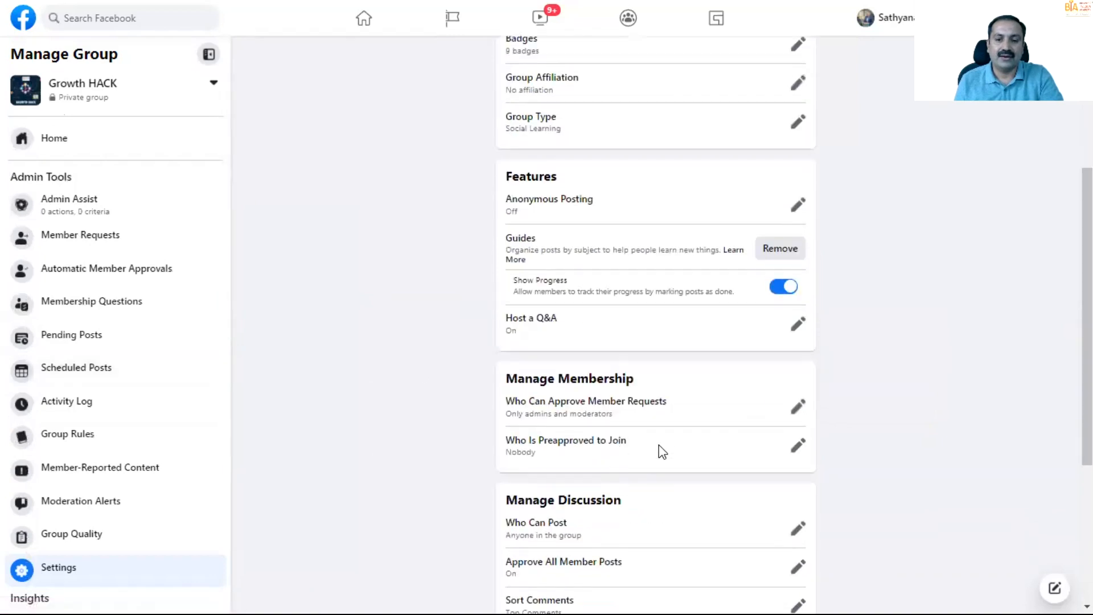
pyautogui.scroll(-5, 659, 445)
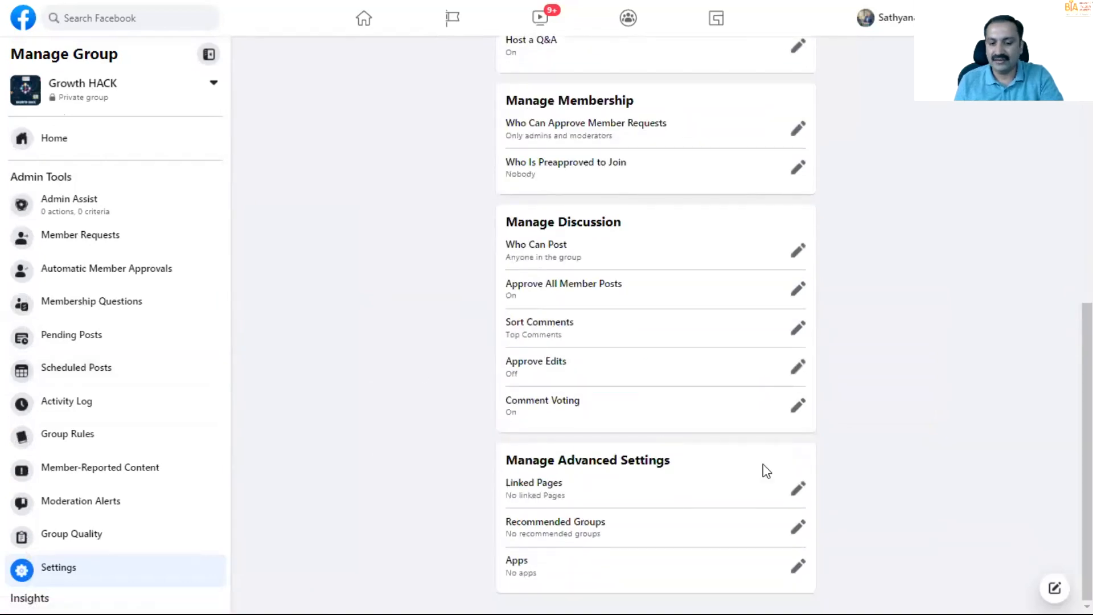
pyautogui.scroll(4, 904, 489)
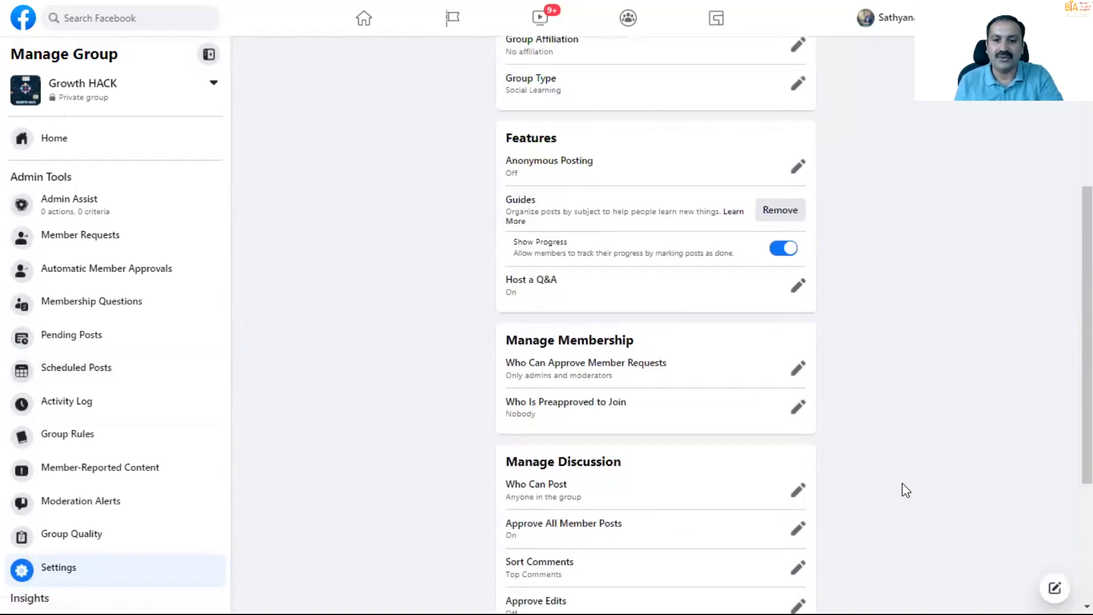
pyautogui.scroll(-4, 905, 491)
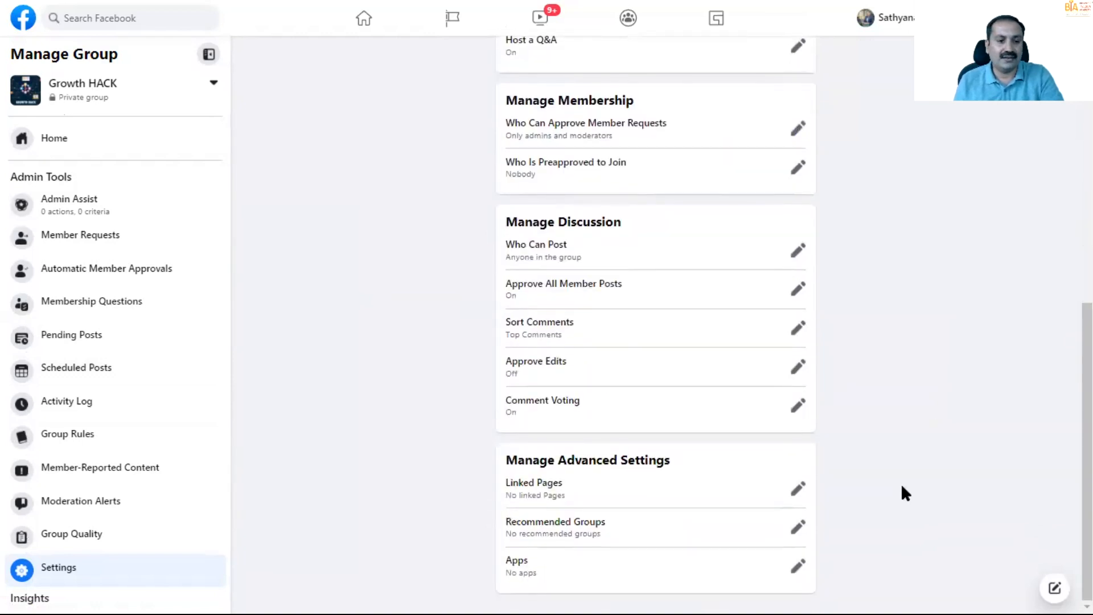
# - Review the available group colors in the group's customization settings and close the palette without changing the color
pyautogui.scroll(11, 900, 484)
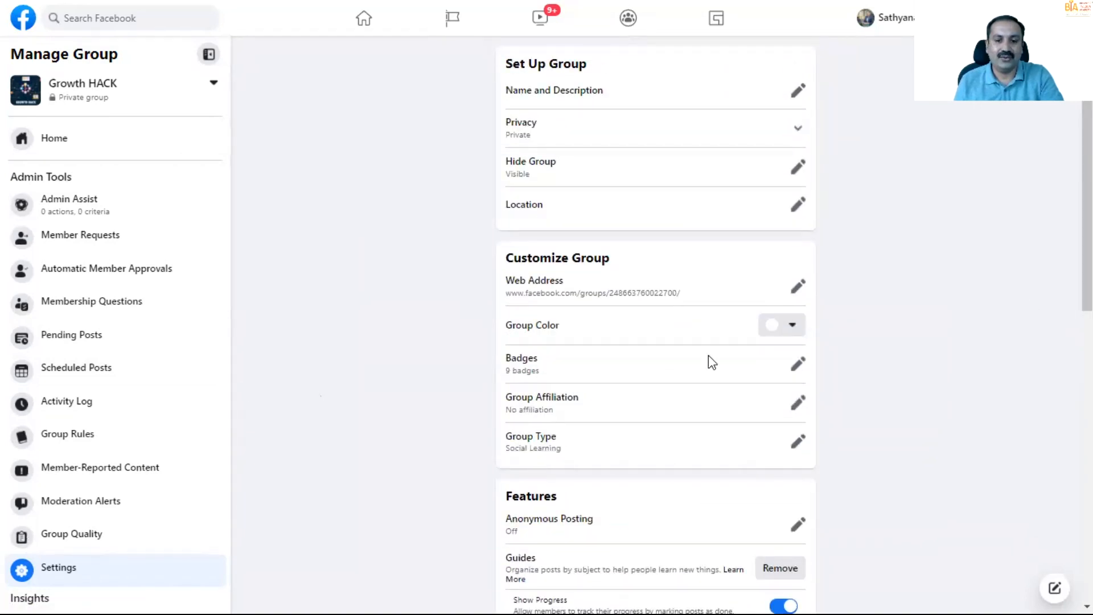
pyautogui.click(789, 330)
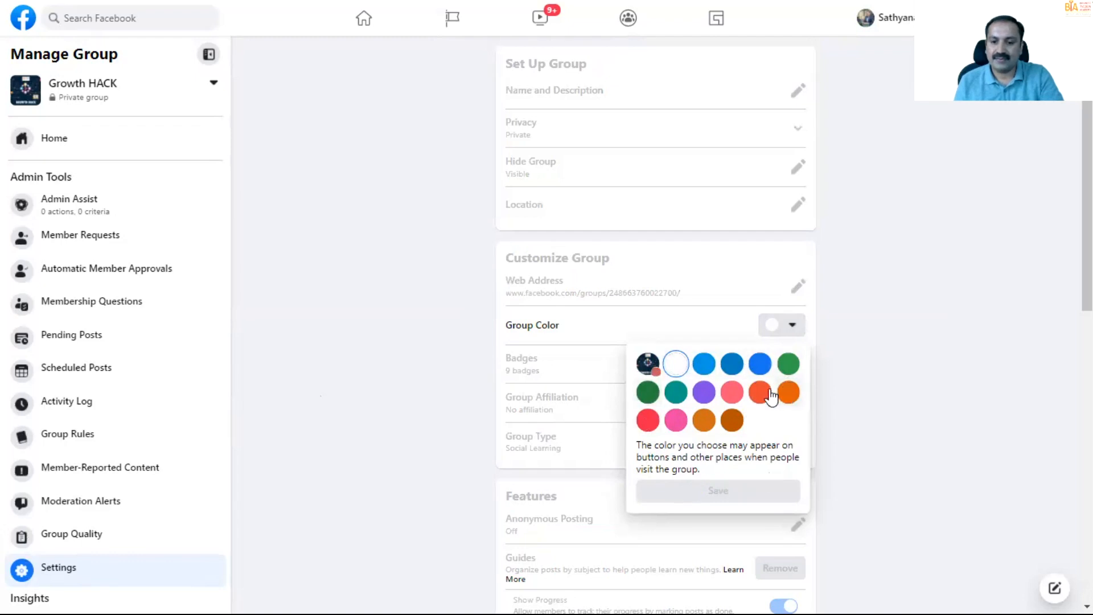
pyautogui.click(408, 357)
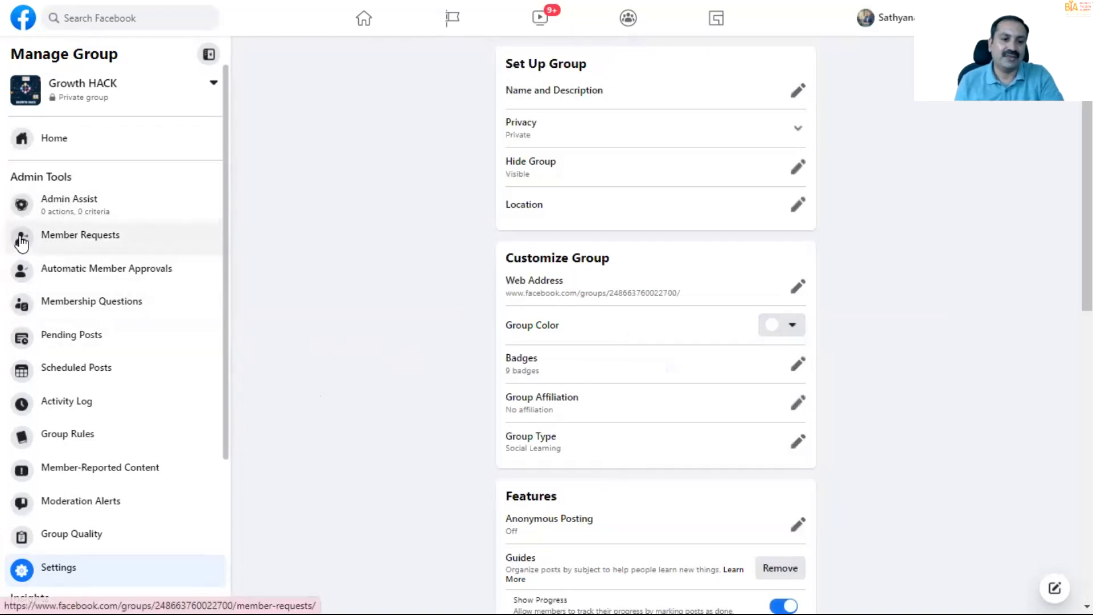
# - View the group's Automatic Member Approvals page and its Member Requests page with the request filters
pyautogui.click(24, 272)
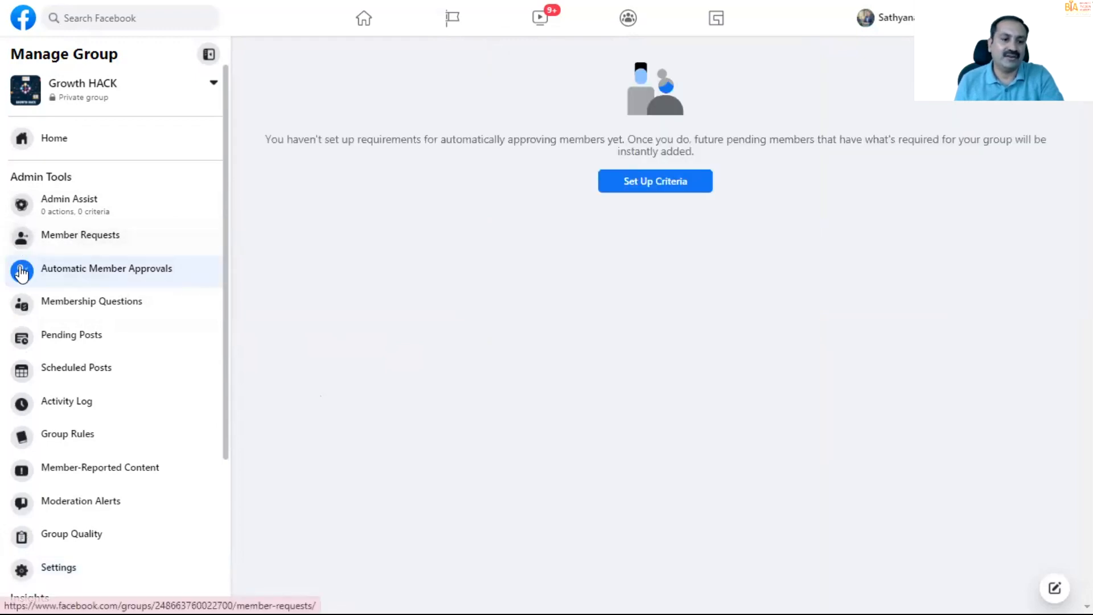
pyautogui.click(17, 239)
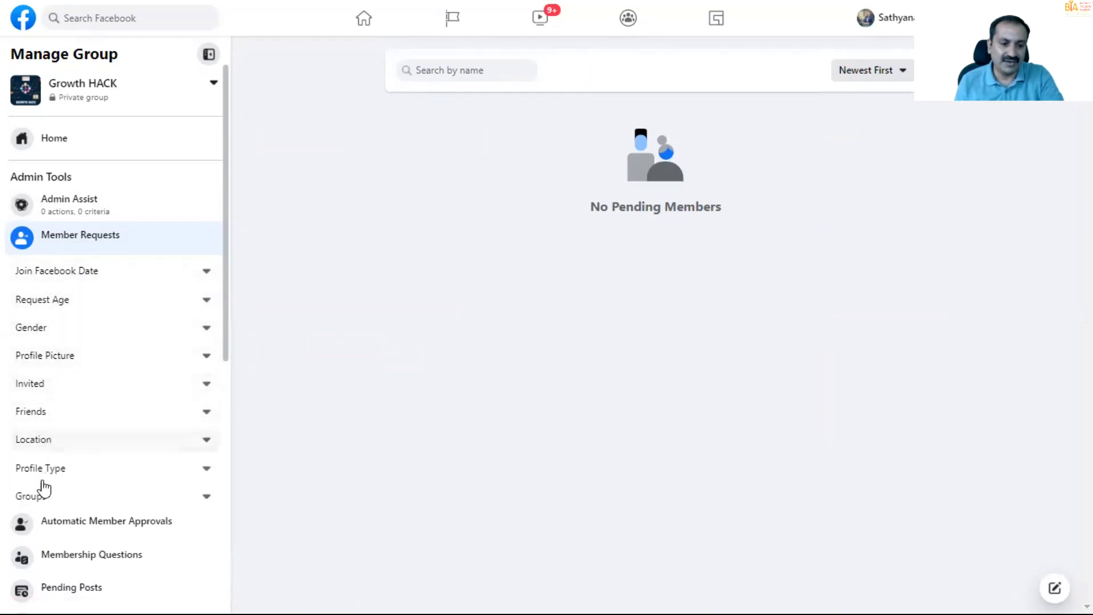
# - Add a Checkboxes membership question reading "WHICH COURSE YOU HAVE PURCHAED IN BTA?"
pyautogui.scroll(-3, 48, 494)
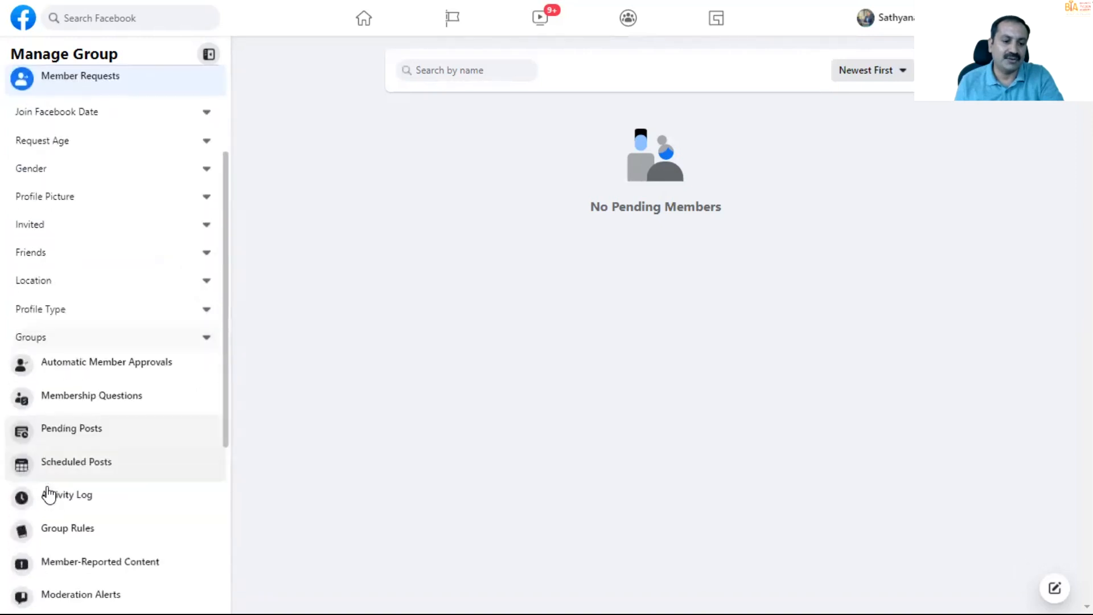
pyautogui.click(94, 403)
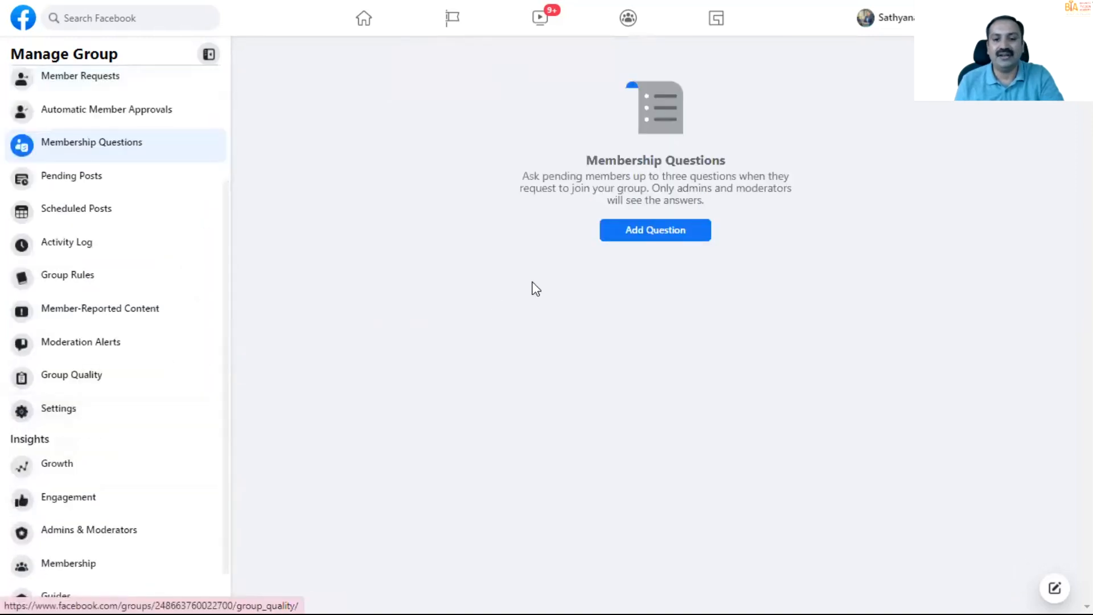
pyautogui.click(681, 236)
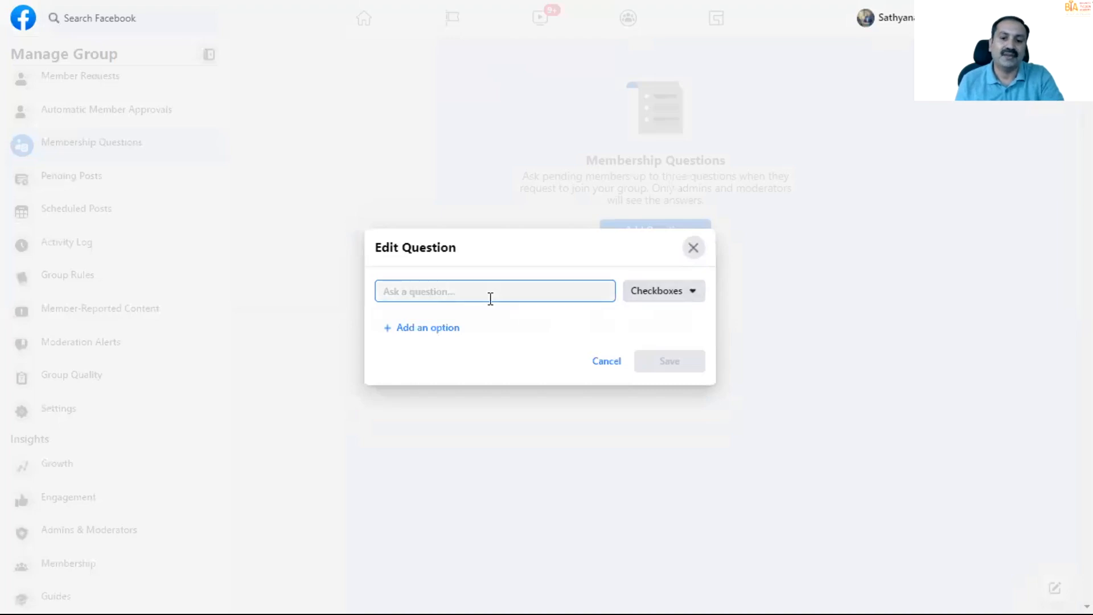
pyautogui.click(692, 293)
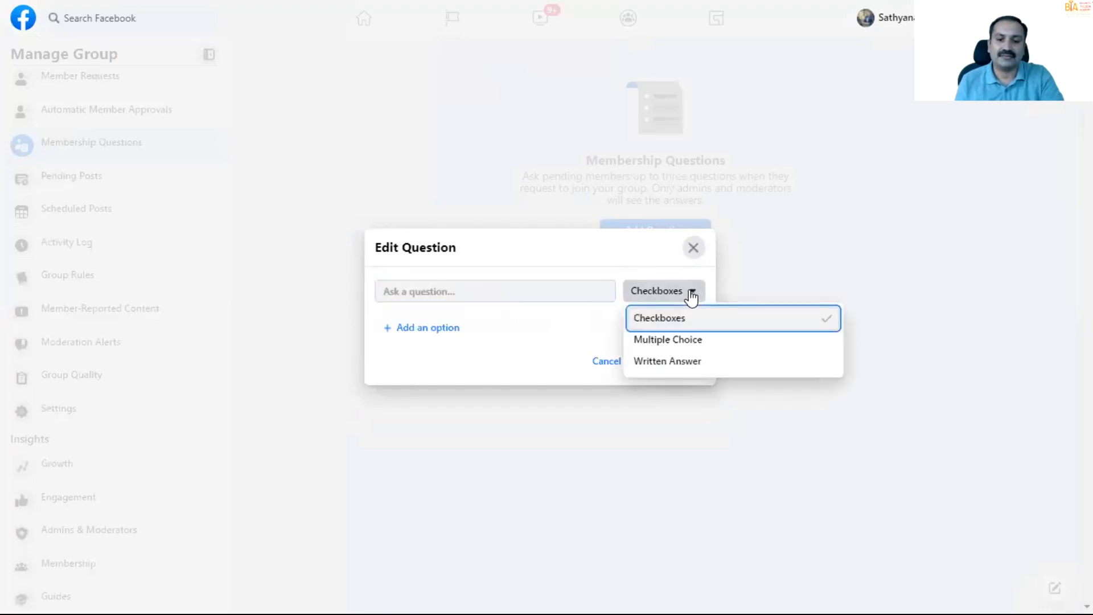
pyautogui.click(484, 292)
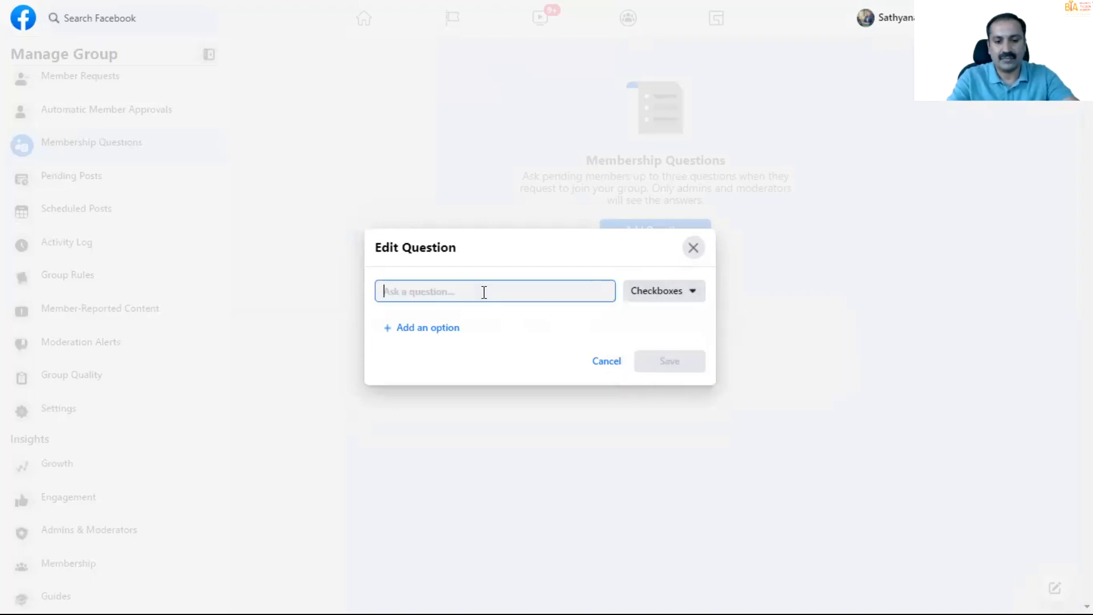
pyautogui.write('WHICH')
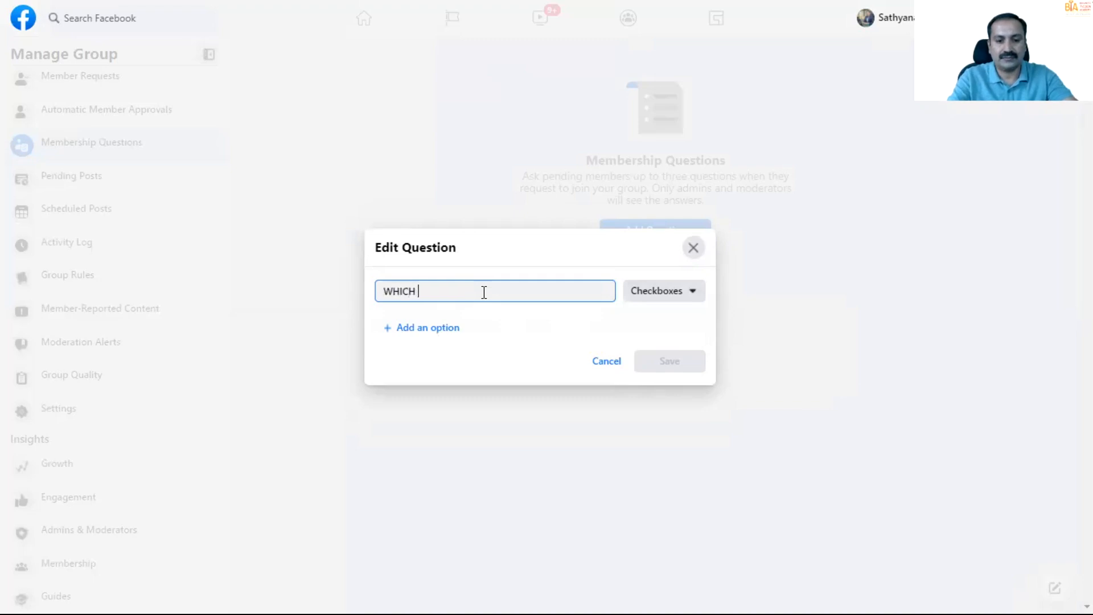
pyautogui.write(' CU')
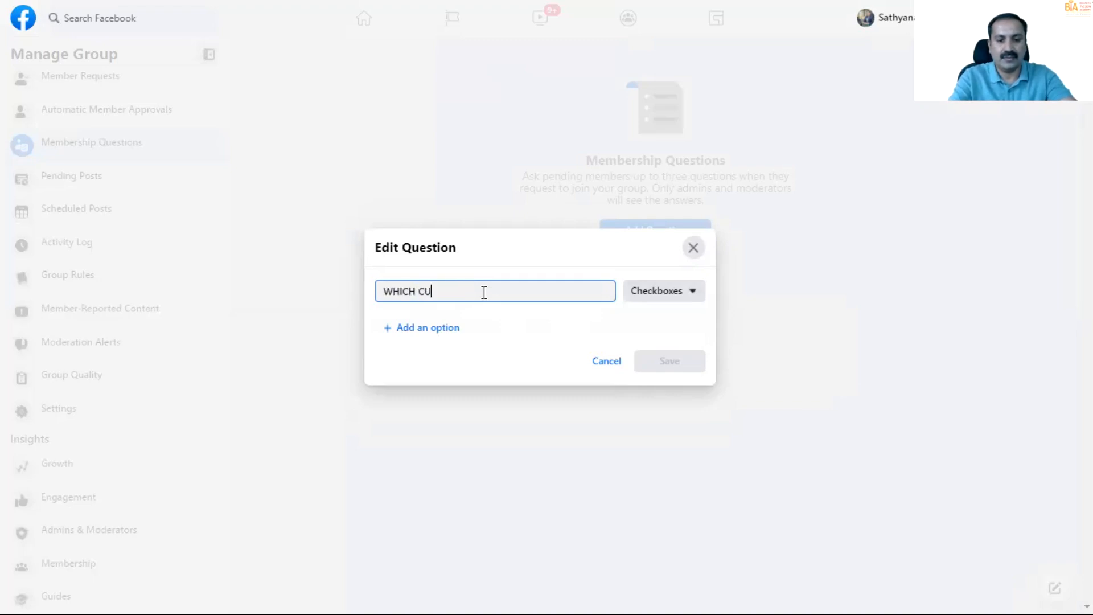
pyautogui.press('BackSpace')
pyautogui.write('OURSE')
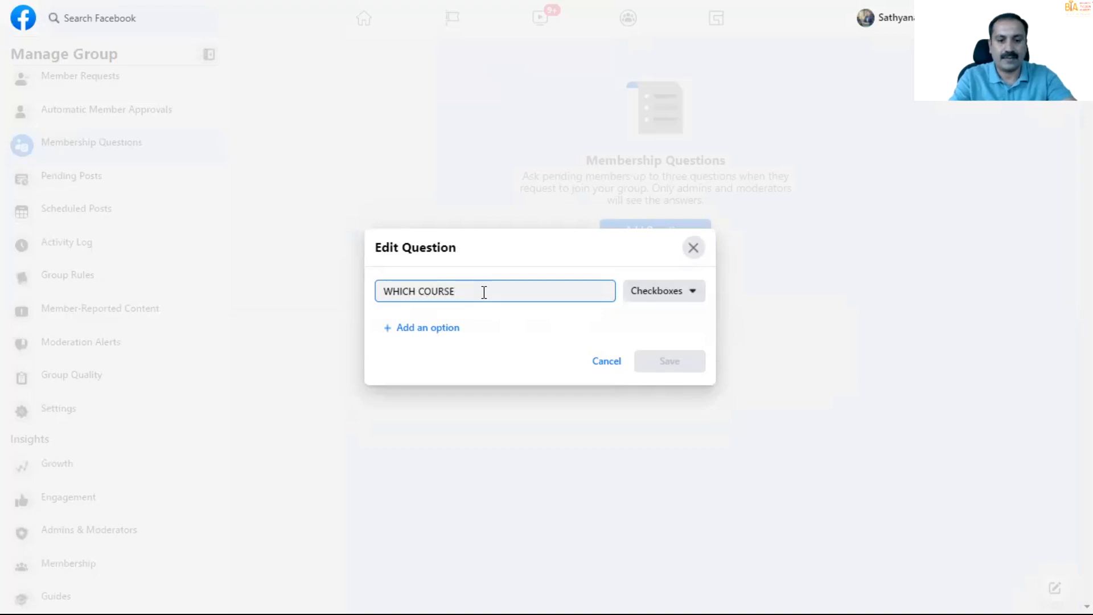
pyautogui.write('C Y')
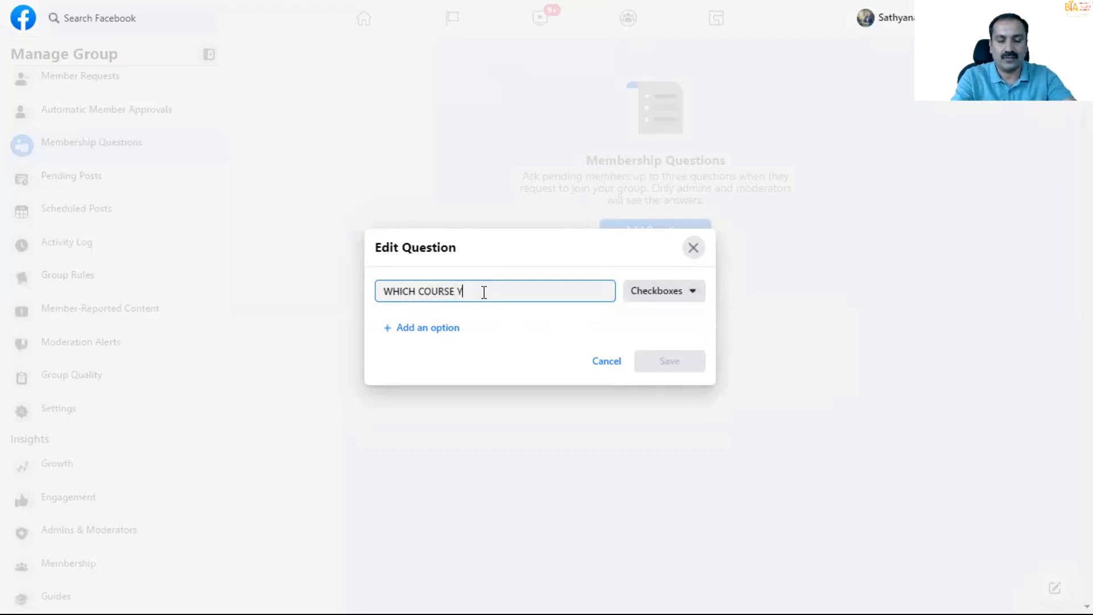
pyautogui.write('OU HAVE P')
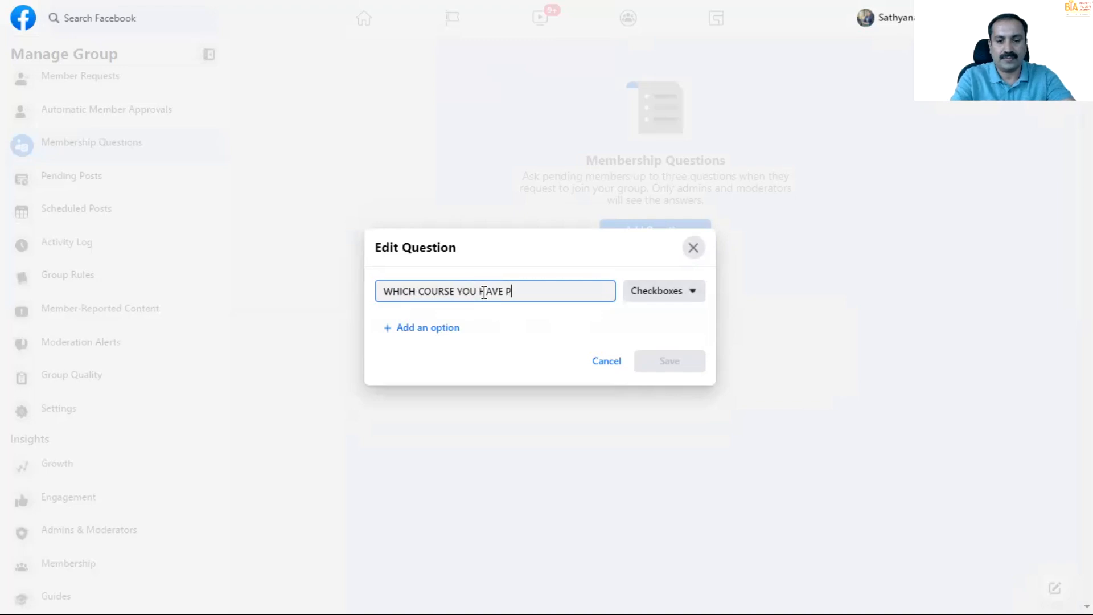
pyautogui.write('URCHAE')
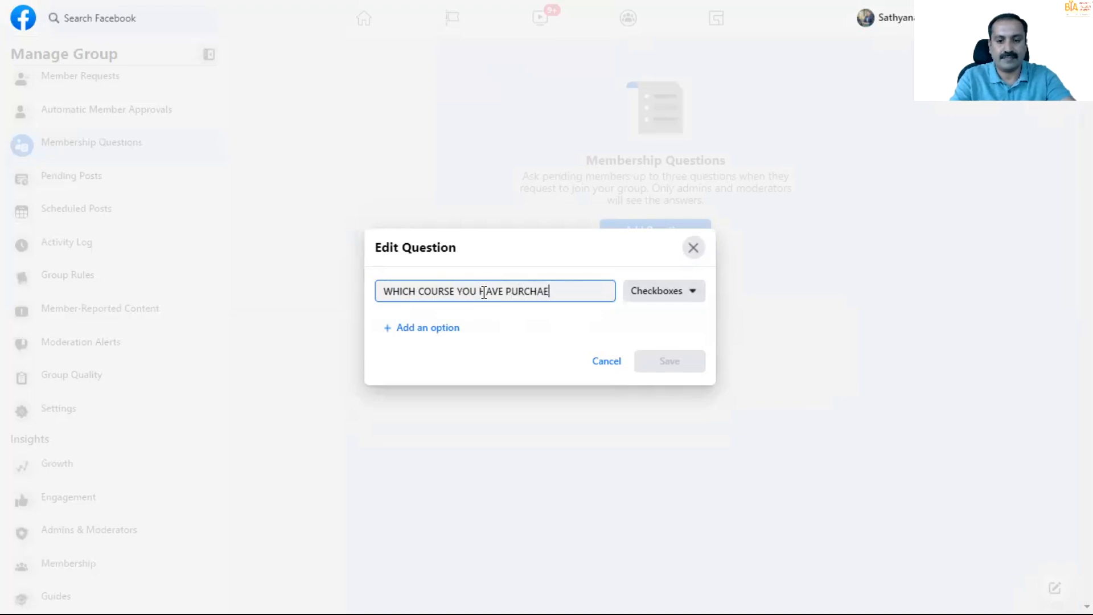
pyautogui.write('D IN BTA?')
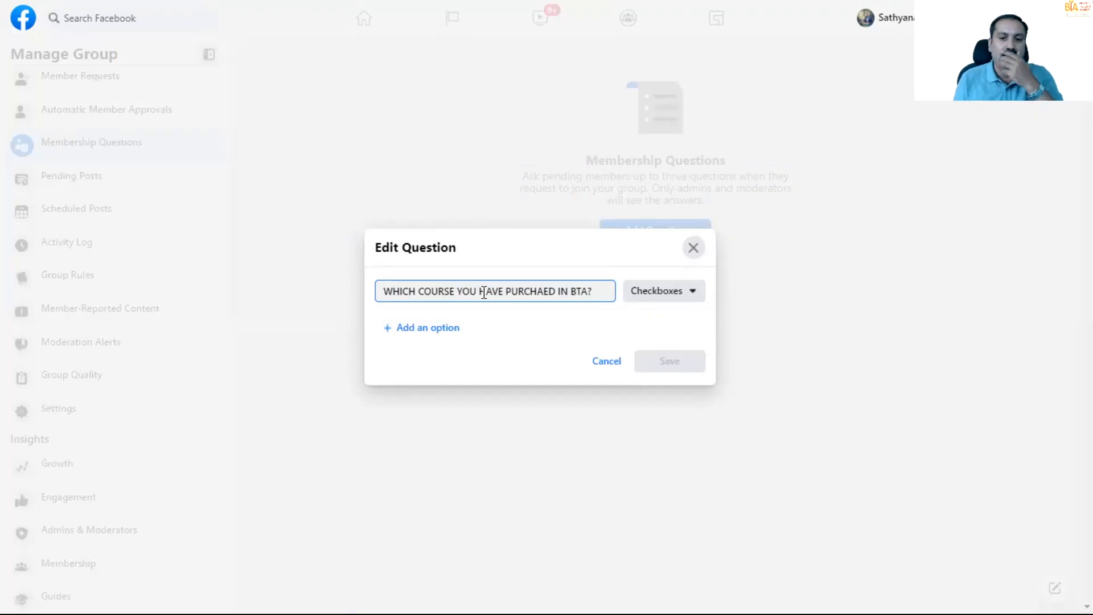
# - Add "LEVEL-1 ONLINE BUSINESS MODEL - SILVER MEMBER" as the question's first answer option
pyautogui.click(453, 330)
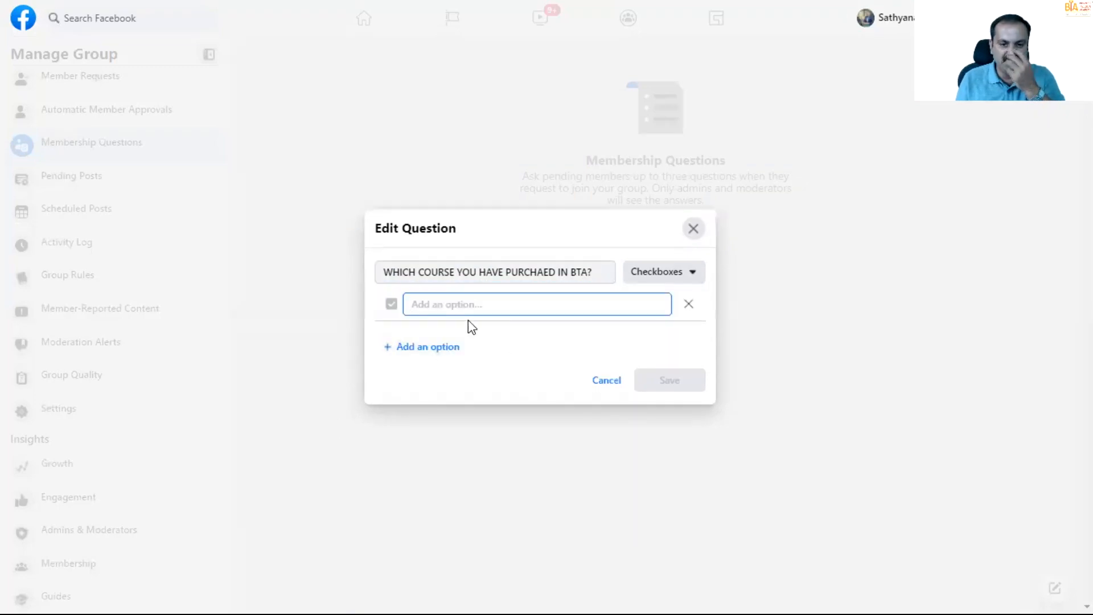
pyautogui.write('B')
pyautogui.press('BackSpace')
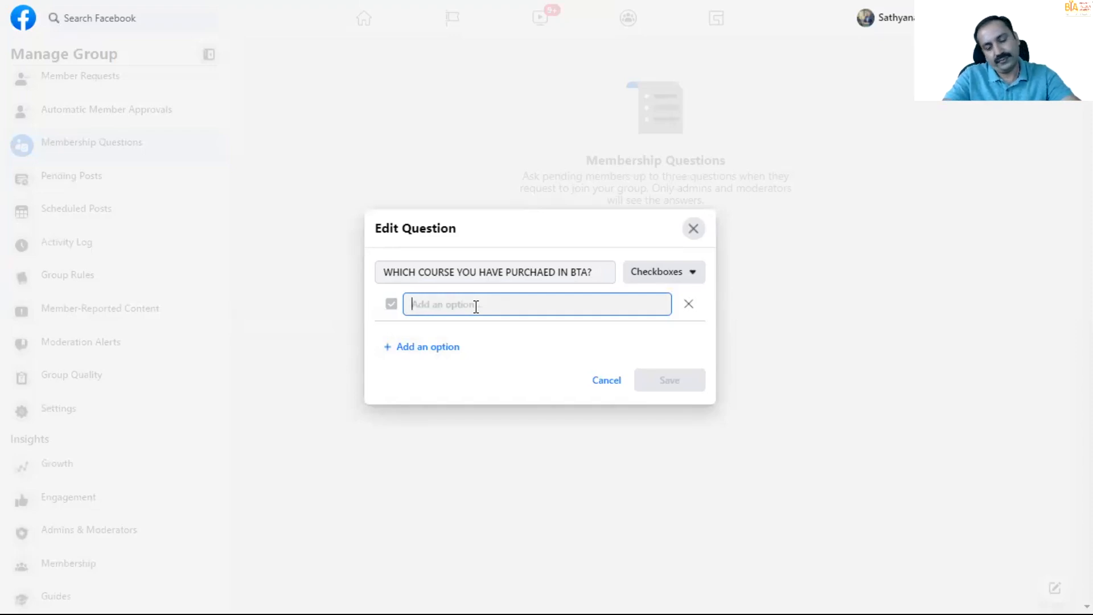
pyautogui.write('LEVE')
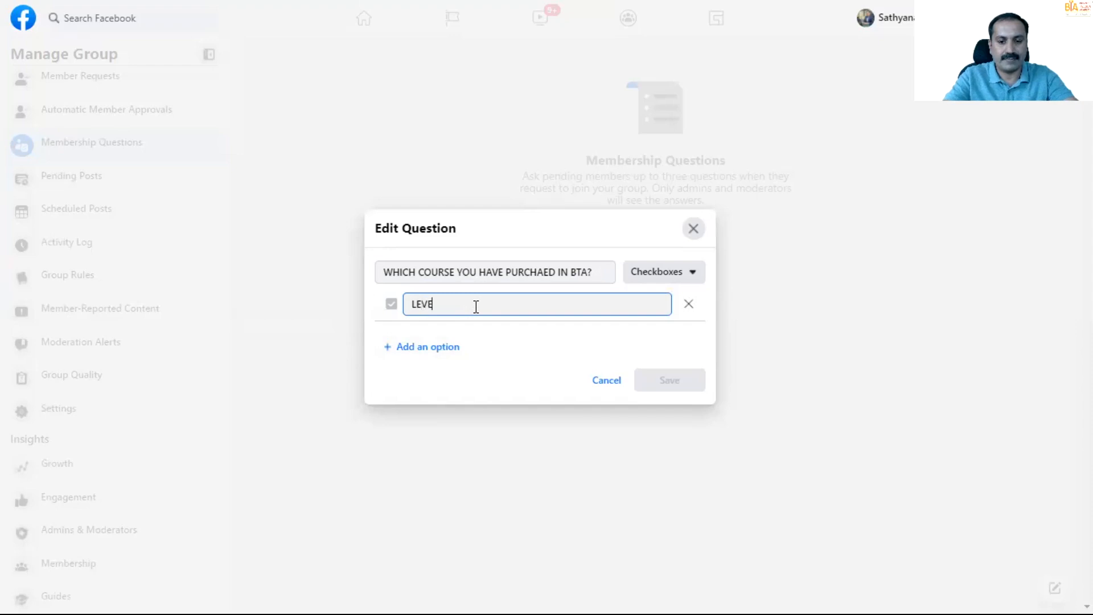
pyautogui.write('L-1')
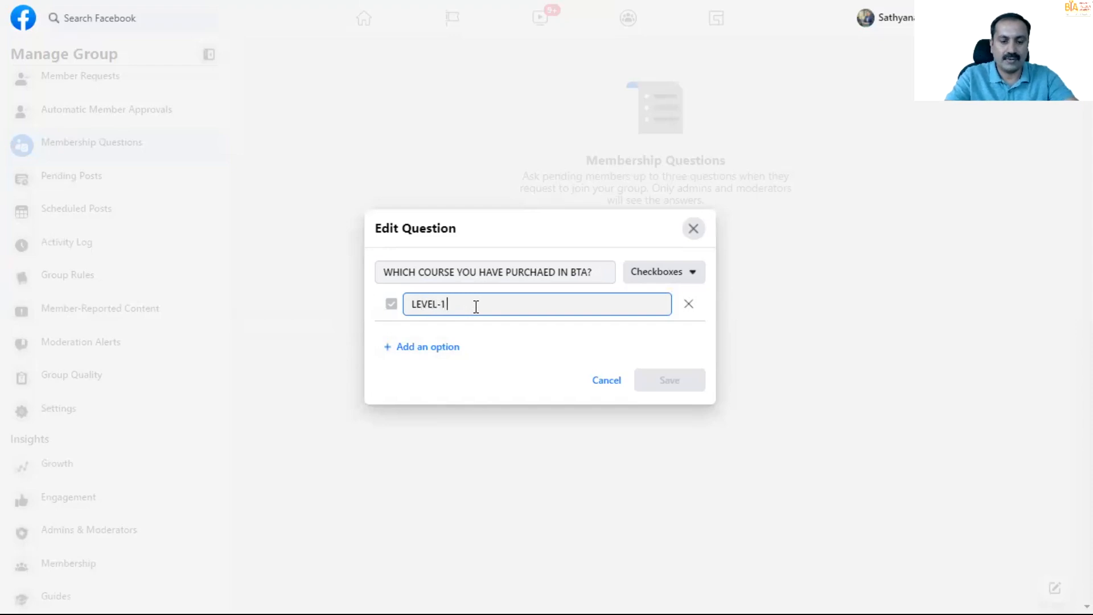
pyautogui.write(' ONLINE BUSINESS MDOEL')
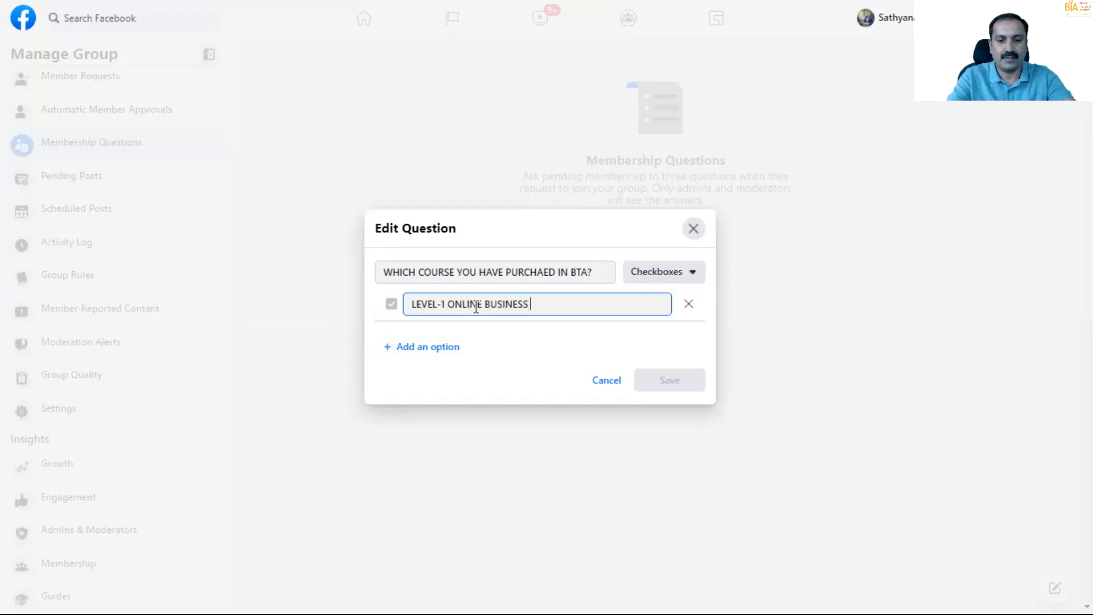
pyautogui.press('BackSpace')
pyautogui.press('BackSpace')
pyautogui.press('BackSpace')
pyautogui.press('BackSpace')
pyautogui.write('OD')
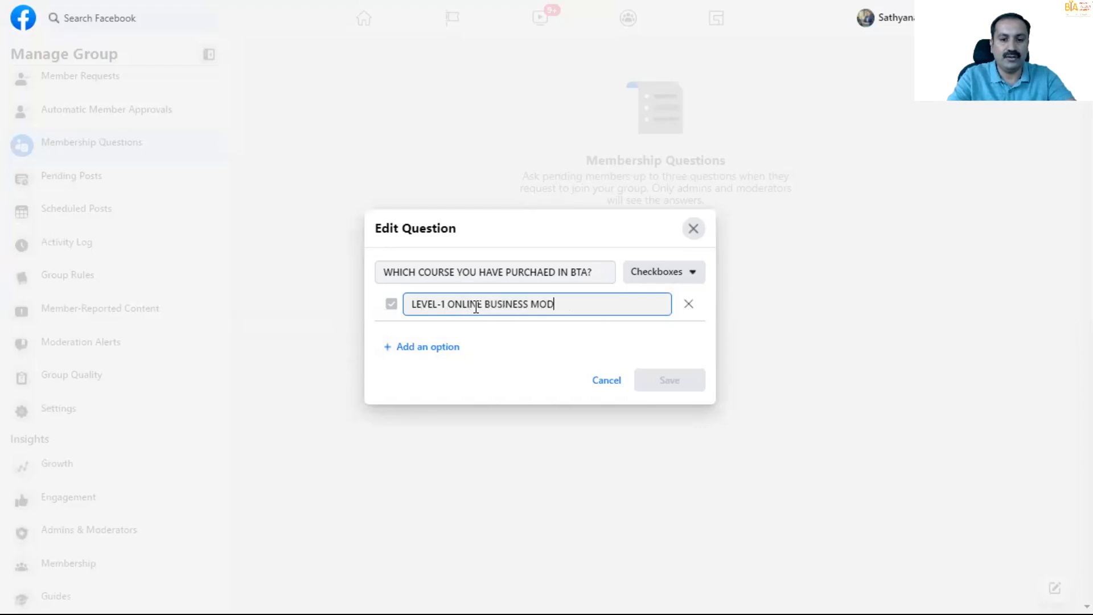
pyautogui.write('EL - SL')
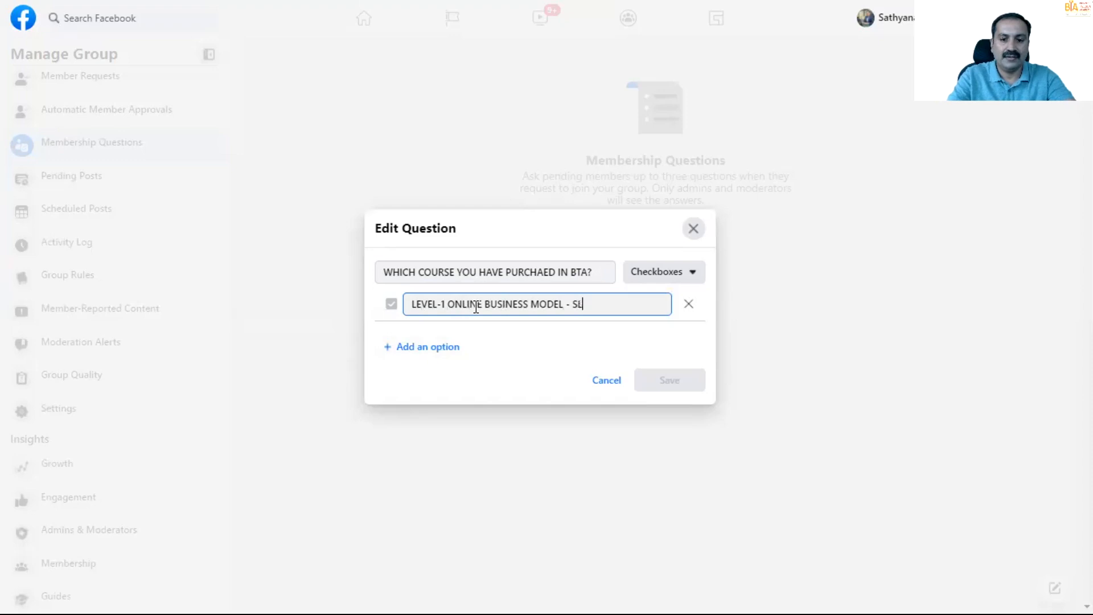
pyautogui.press('BackSpace')
pyautogui.write('ILVER ')
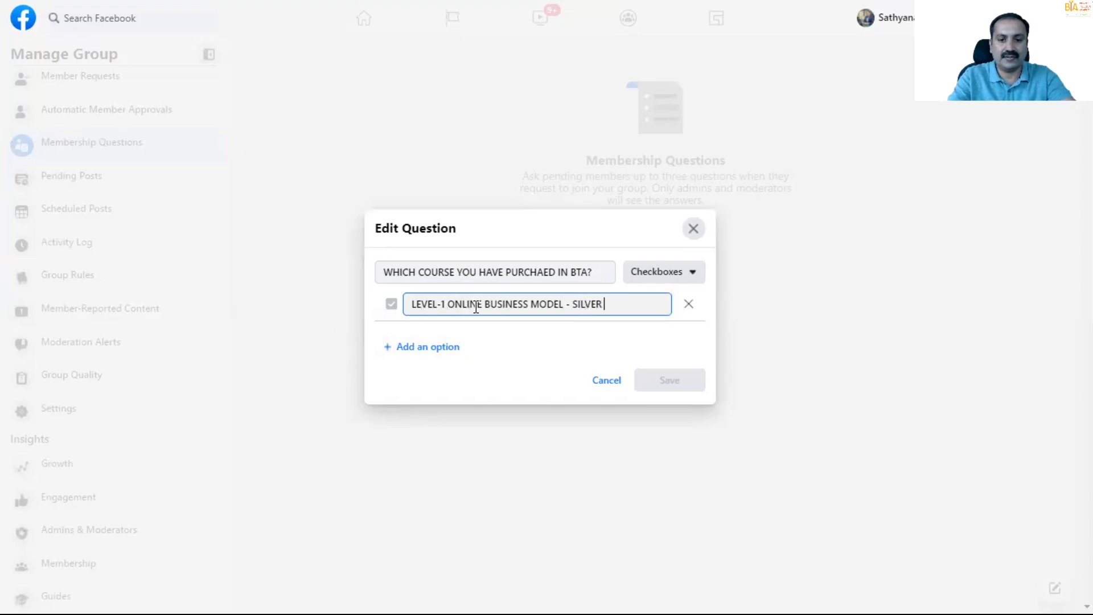
pyautogui.write('MEMBER')
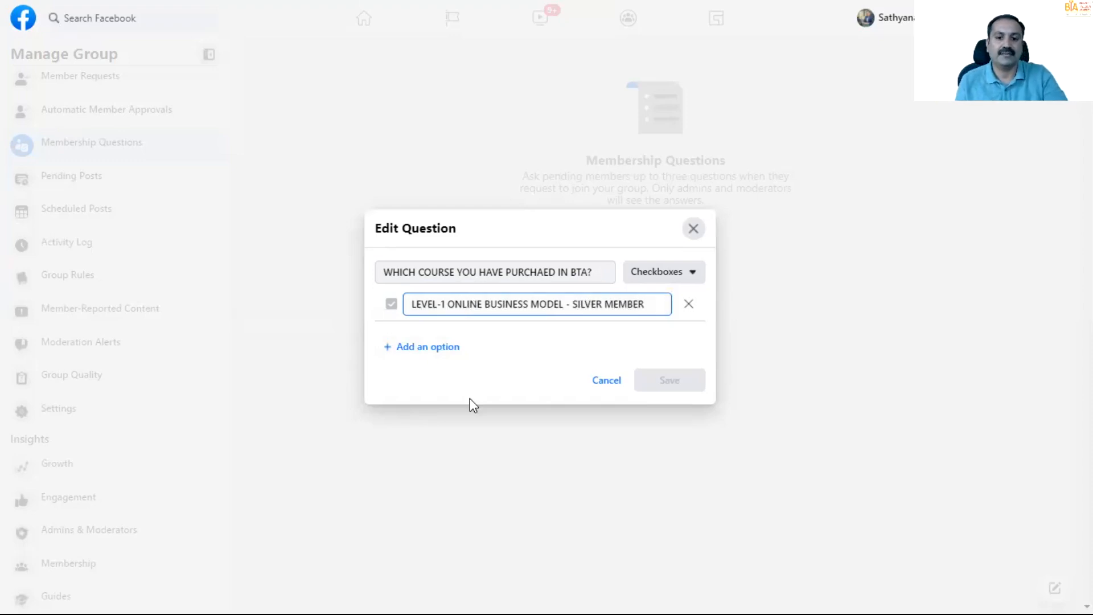
# - Add "BBP F8 COMBO - 2020 VERSION" as the question's second answer option
pyautogui.click(433, 351)
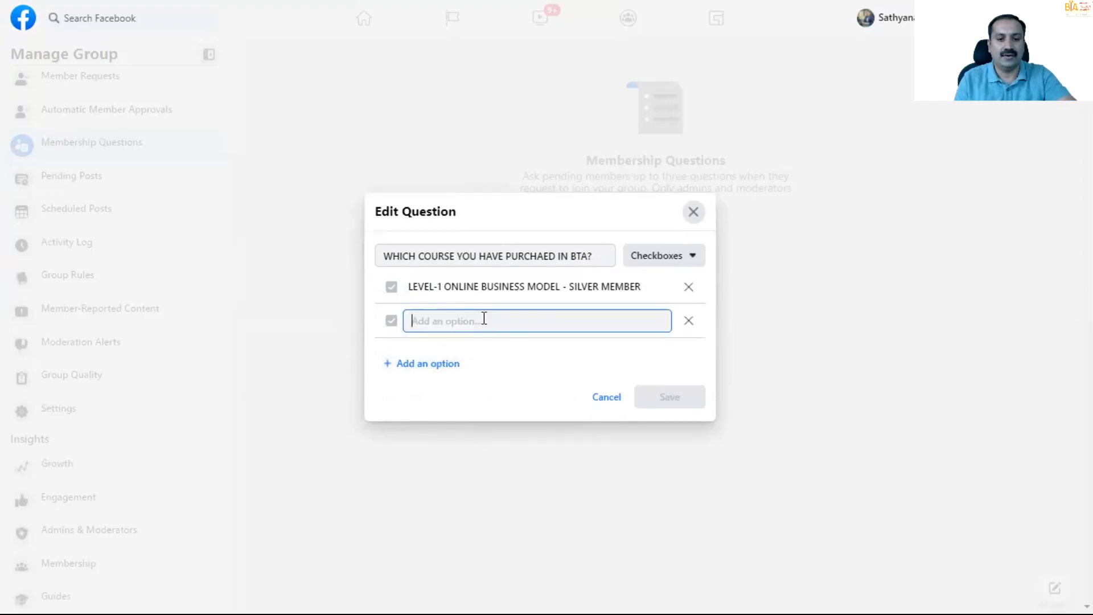
pyautogui.write('BB')
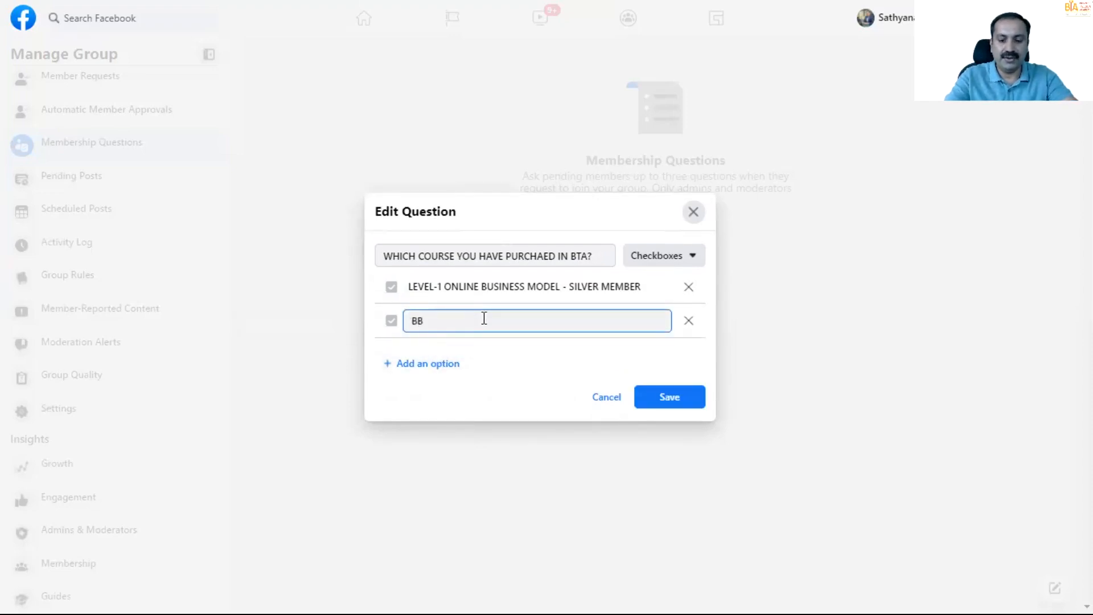
pyautogui.write('P F8 COMBO')
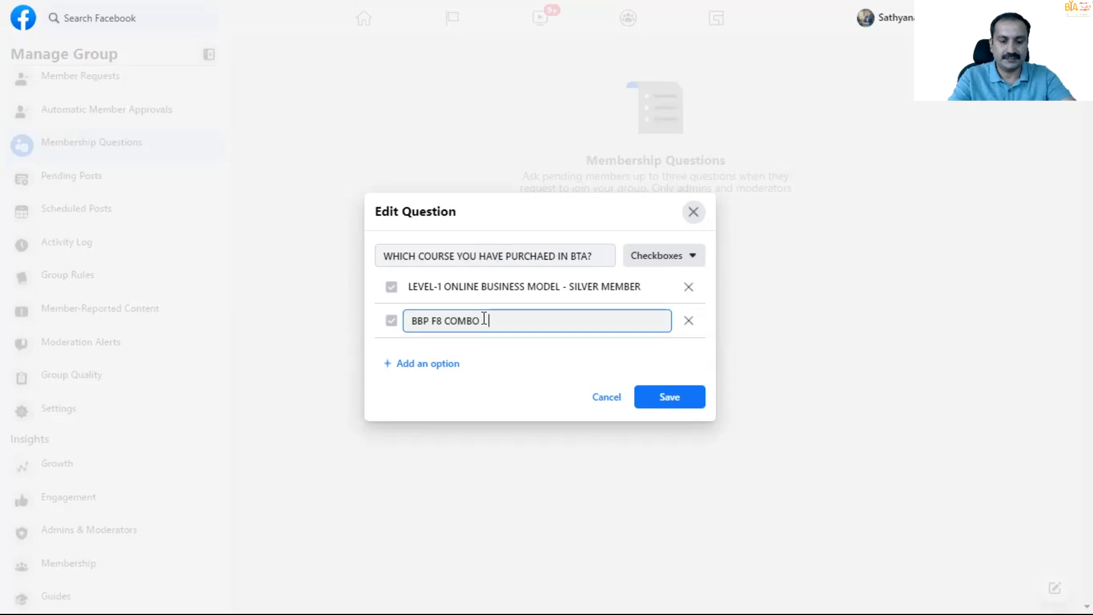
pyautogui.write('OLDER V')
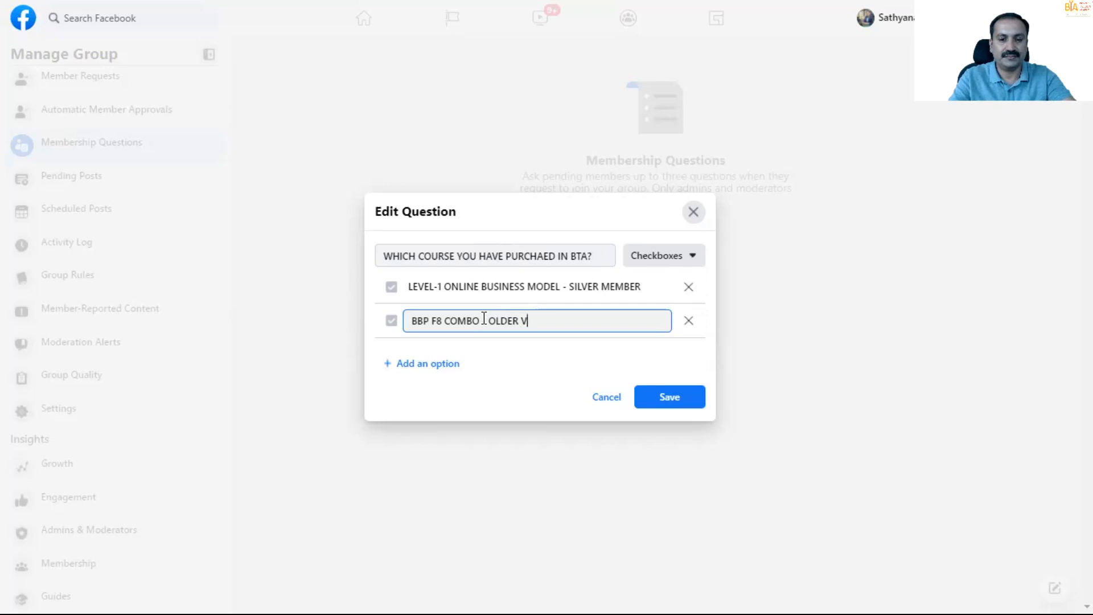
pyautogui.write('ERSION')
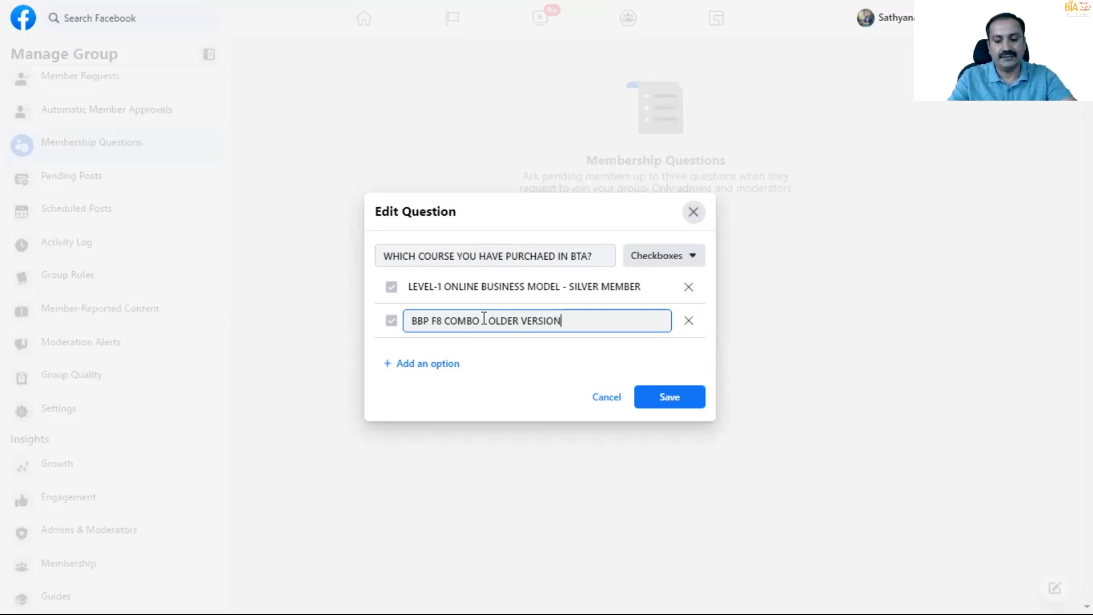
pyautogui.press('BackSpace')
pyautogui.press('BackSpace')
pyautogui.press('BackSpace')
pyautogui.press('BackSpace')
pyautogui.press('BackSpace')
pyautogui.press('BackSpace')
pyautogui.press('BackSpace')
pyautogui.press('BackSpace')
pyautogui.press('BackSpace')
pyautogui.press('BackSpace')
pyautogui.press('BackSpace')
pyautogui.press('BackSpace')
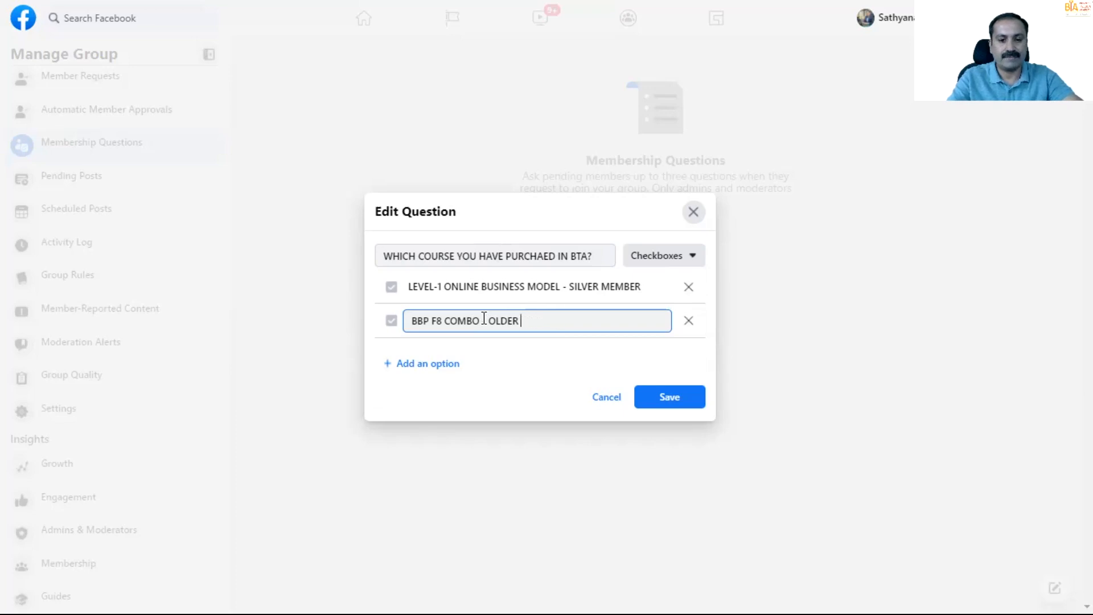
pyautogui.write('202')
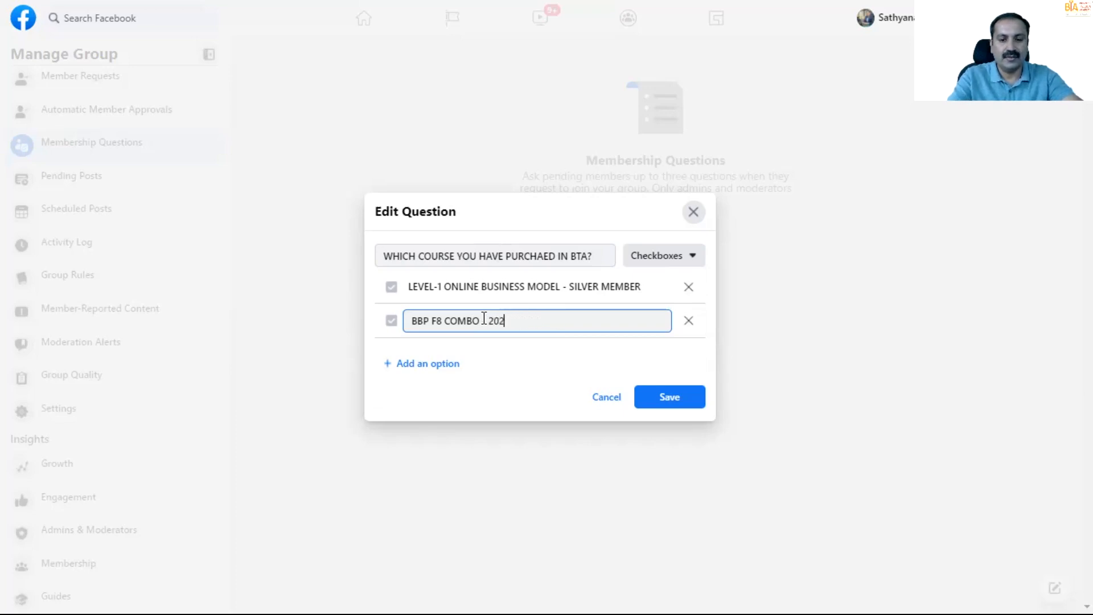
pyautogui.write('0 VERSION')
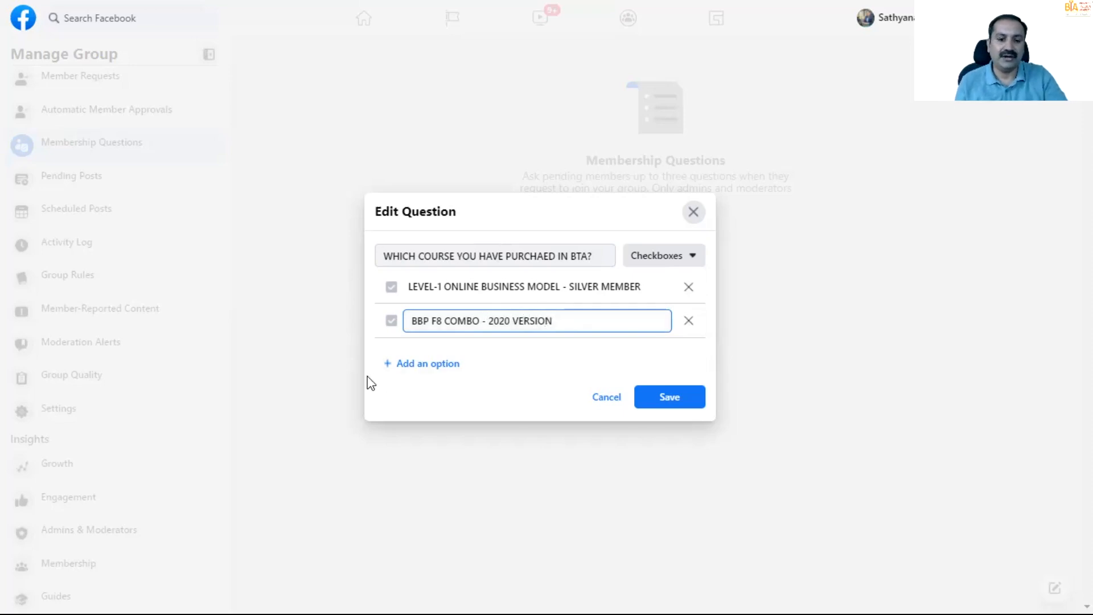
# - Add "LEVEL-2 ONLINE GROWTH MASTERY- GOLD MEMBER" as the question's third answer option
pyautogui.click(428, 364)
pyautogui.write('LEVEL-2')
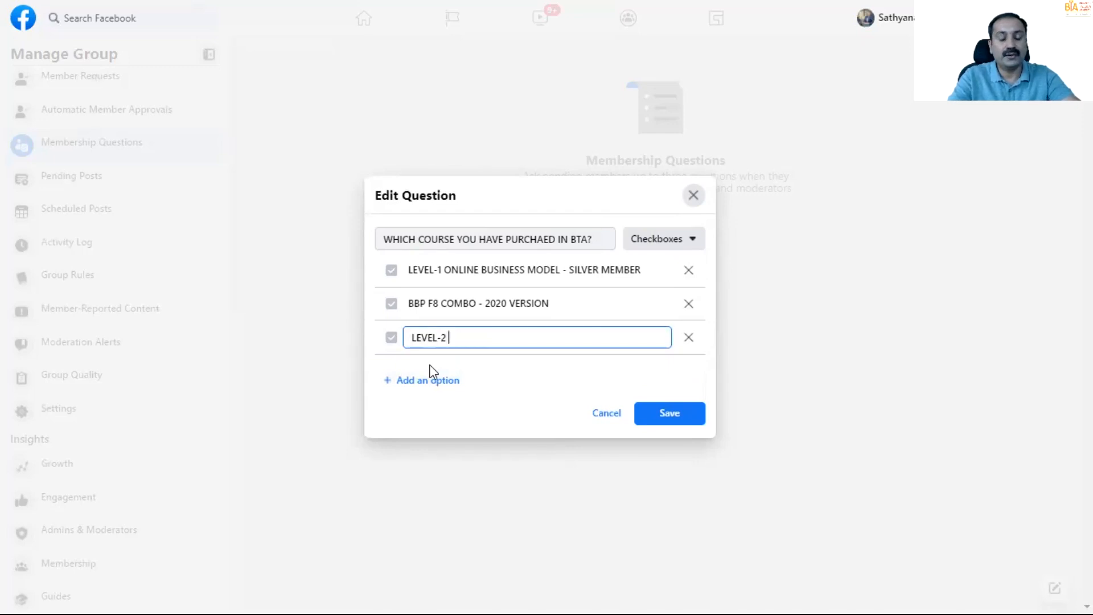
pyautogui.write('ONLI')
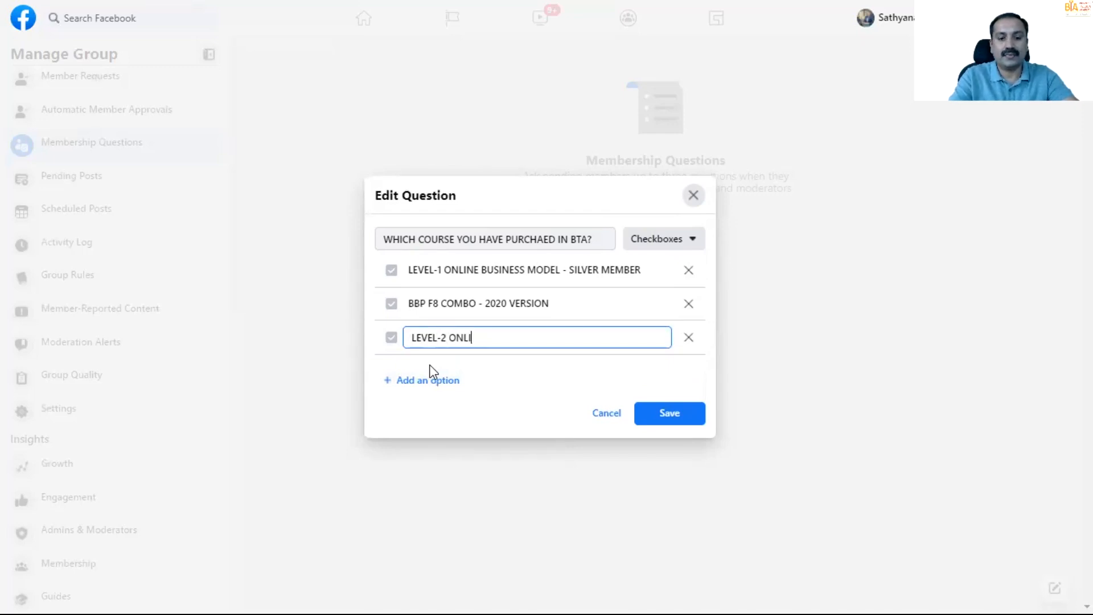
pyautogui.write('NE GROWTH ')
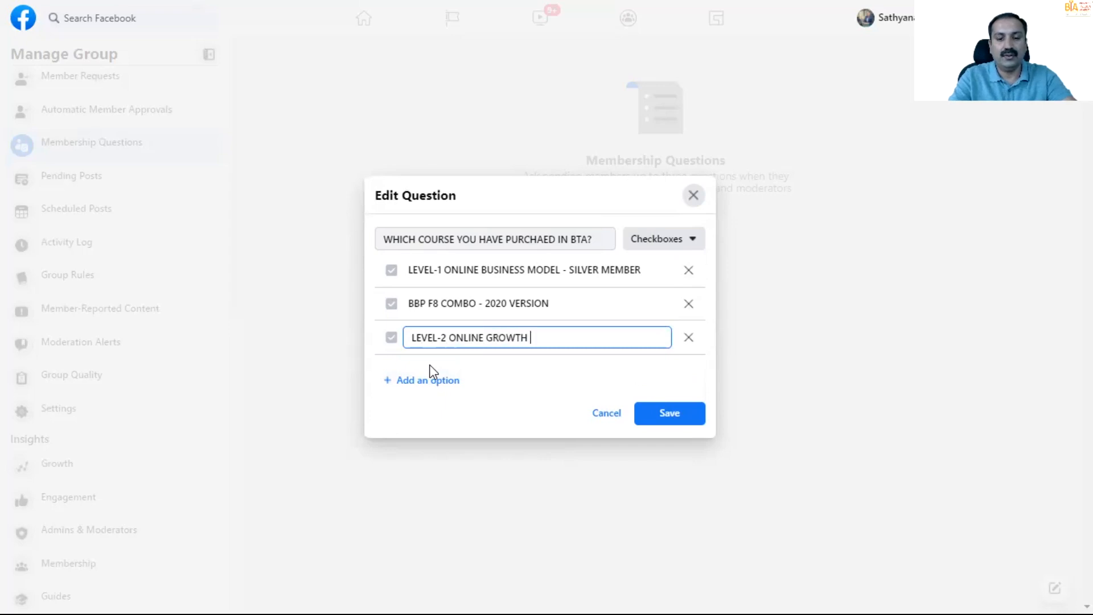
pyautogui.write('MASTERY- GOLD MEMBER')
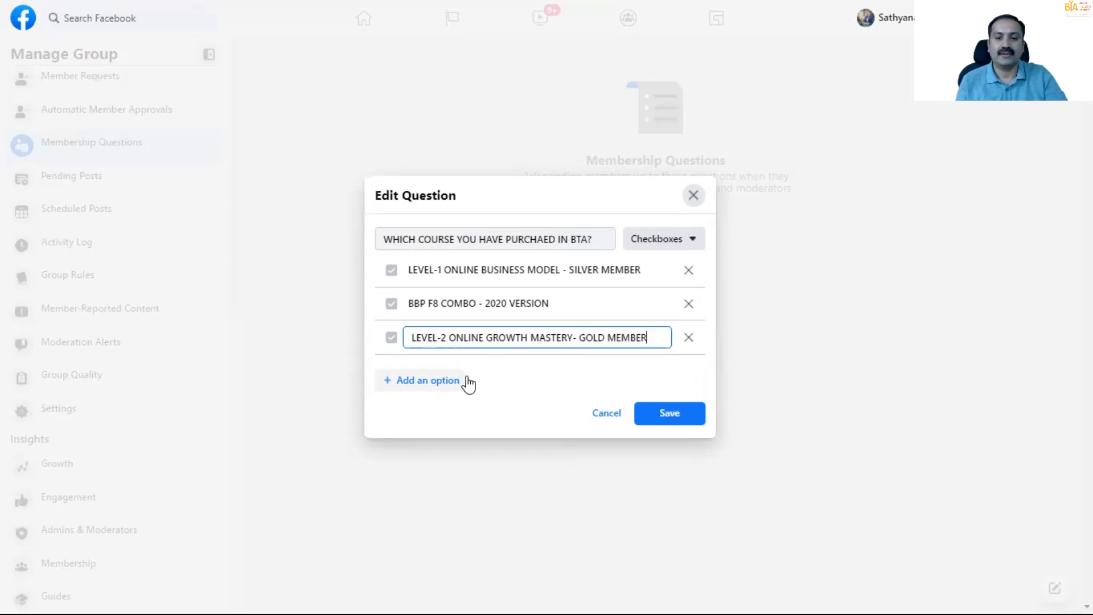
# - Add "LEVEL-3 - TYCOON MINDS - DIAMOND MEMBER" as the fourth answer option and save the course question
pyautogui.click(442, 381)
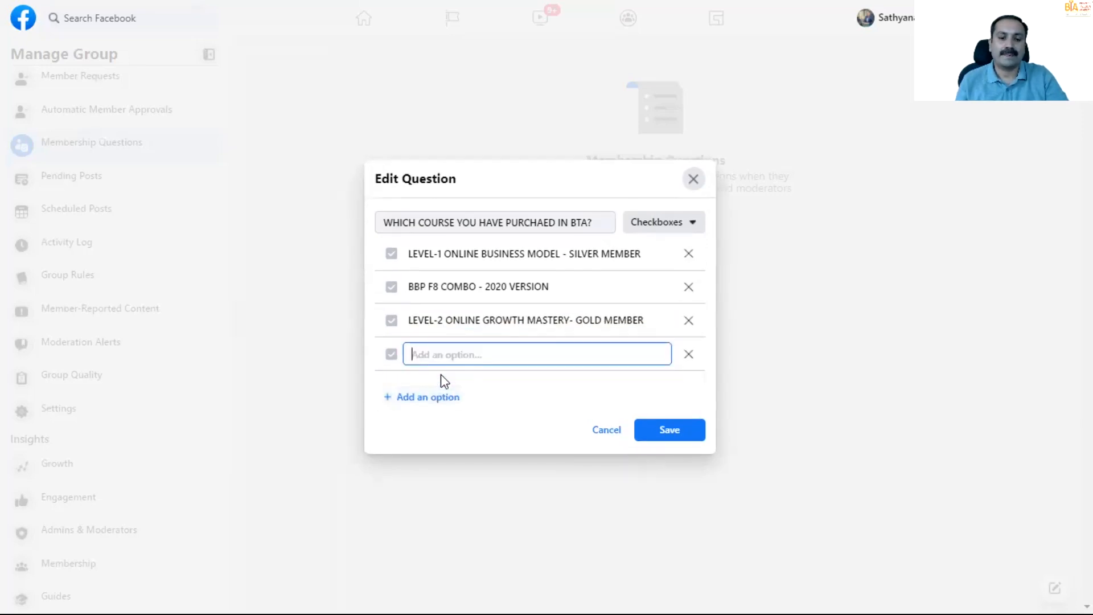
pyautogui.write('LEVEL-3 -')
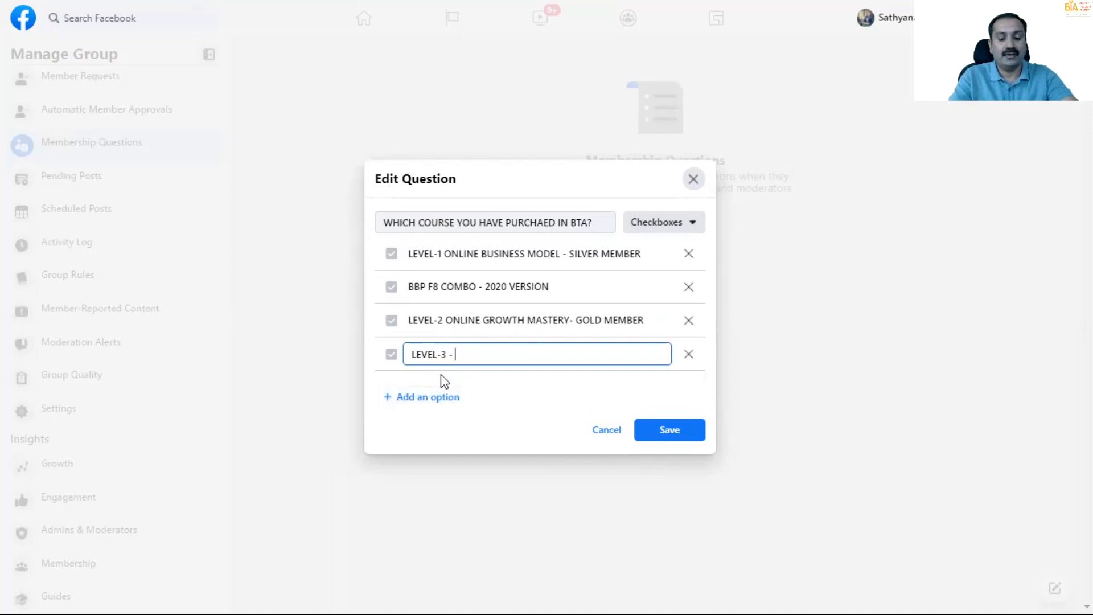
pyautogui.write('TYCOON')
pyautogui.press('BackSpace')
pyautogui.press('BackSpace')
pyautogui.press('BackSpace')
pyautogui.write('OON')
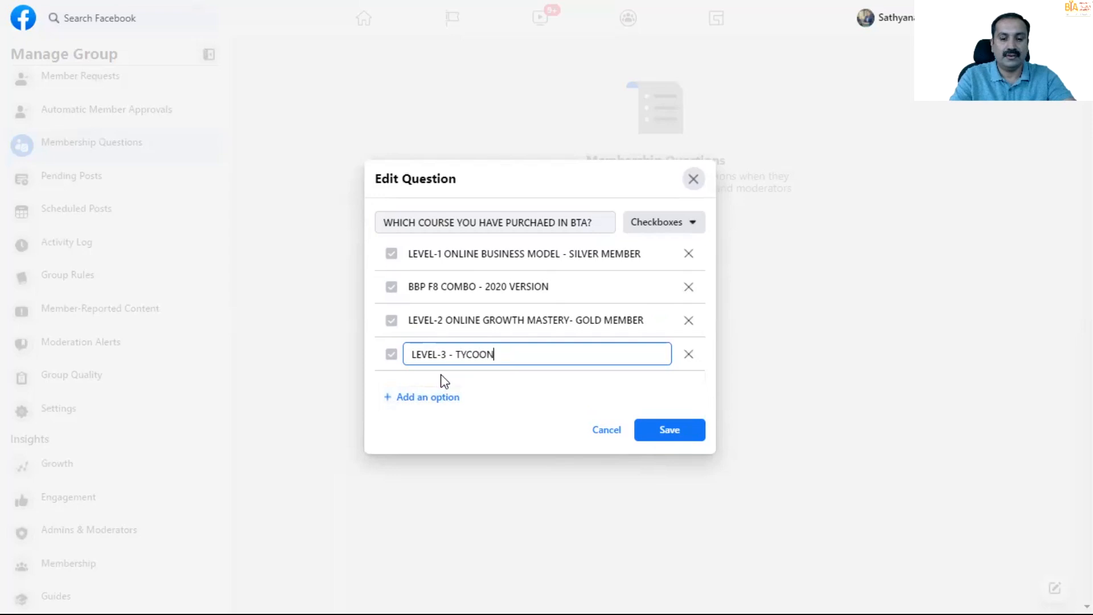
pyautogui.write(' MINDS - ')
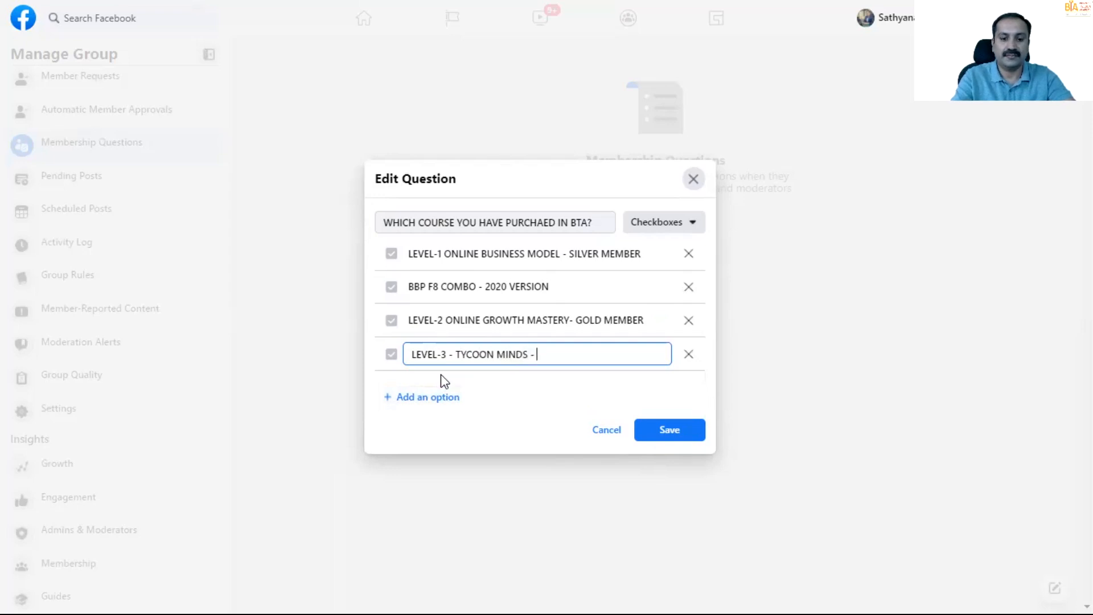
pyautogui.write('DA')
pyautogui.press('BackSpace')
pyautogui.write('IAMOND ')
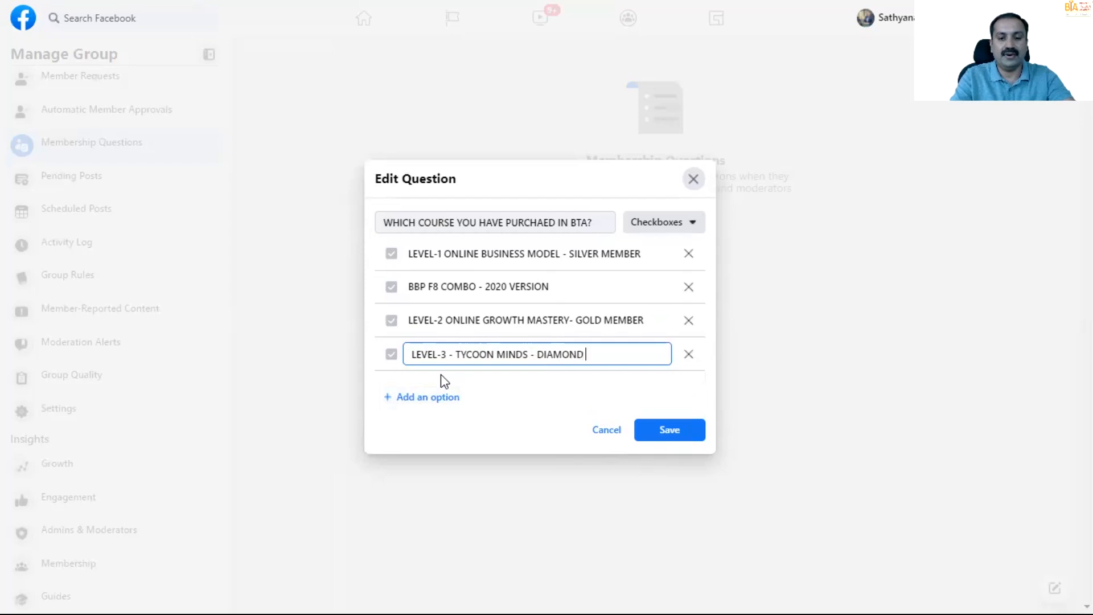
pyautogui.write('MEMBER')
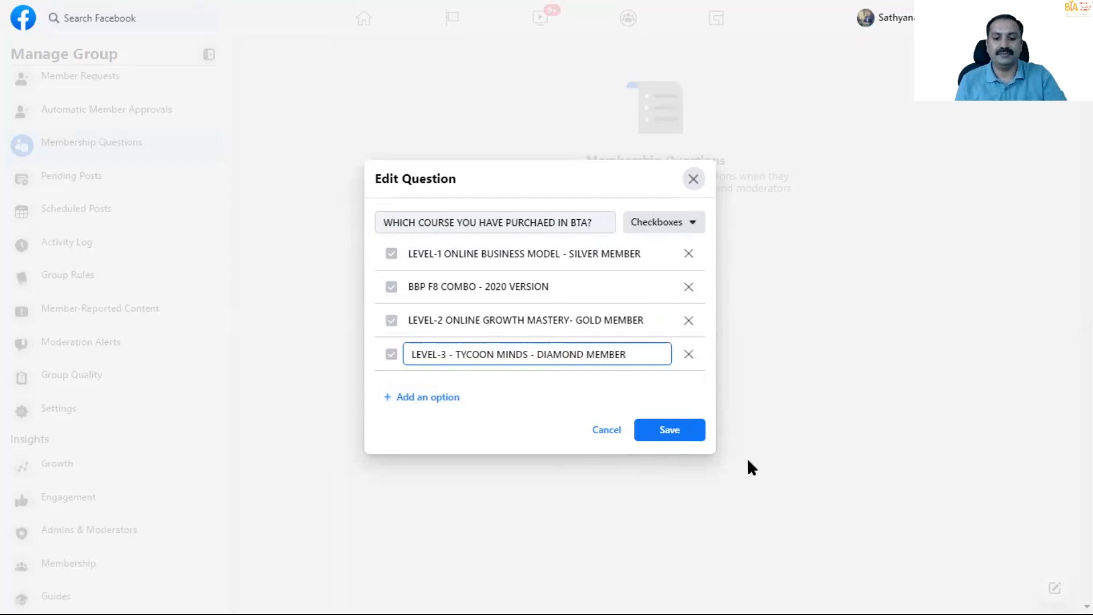
pyautogui.click(679, 436)
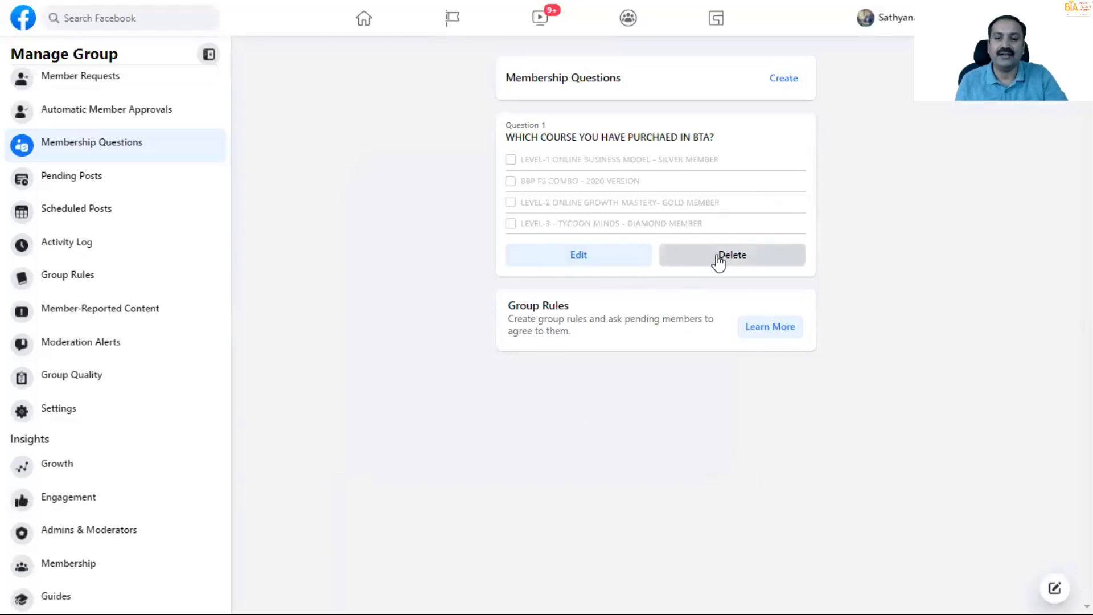
# - Create and save a second membership question reading "YOUR NAME" with the Written Answer type
pyautogui.click(778, 84)
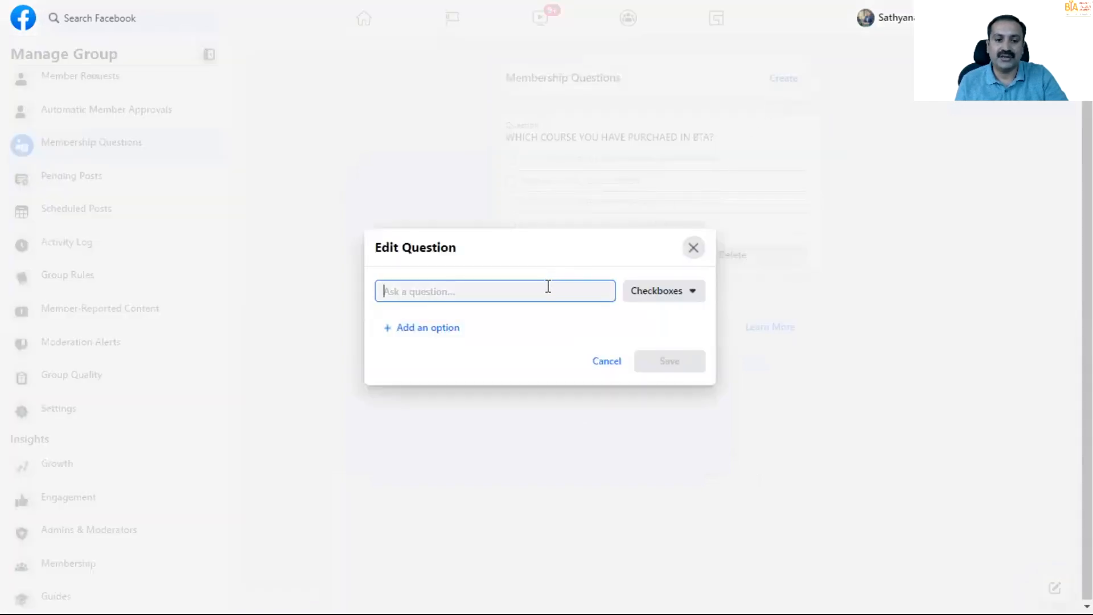
pyautogui.write('YOUR')
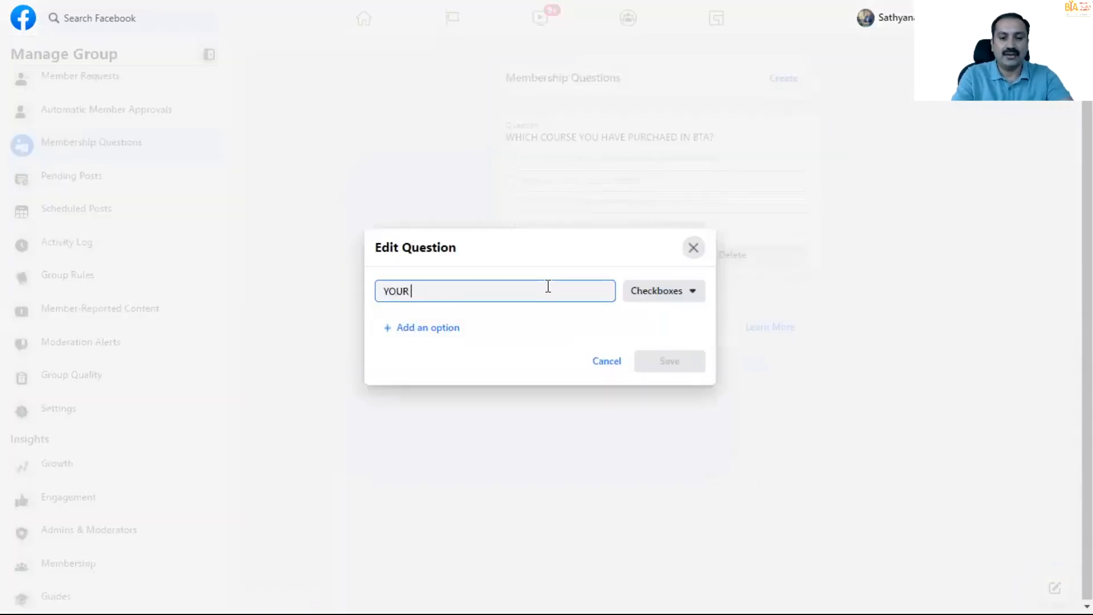
pyautogui.write(' NAME')
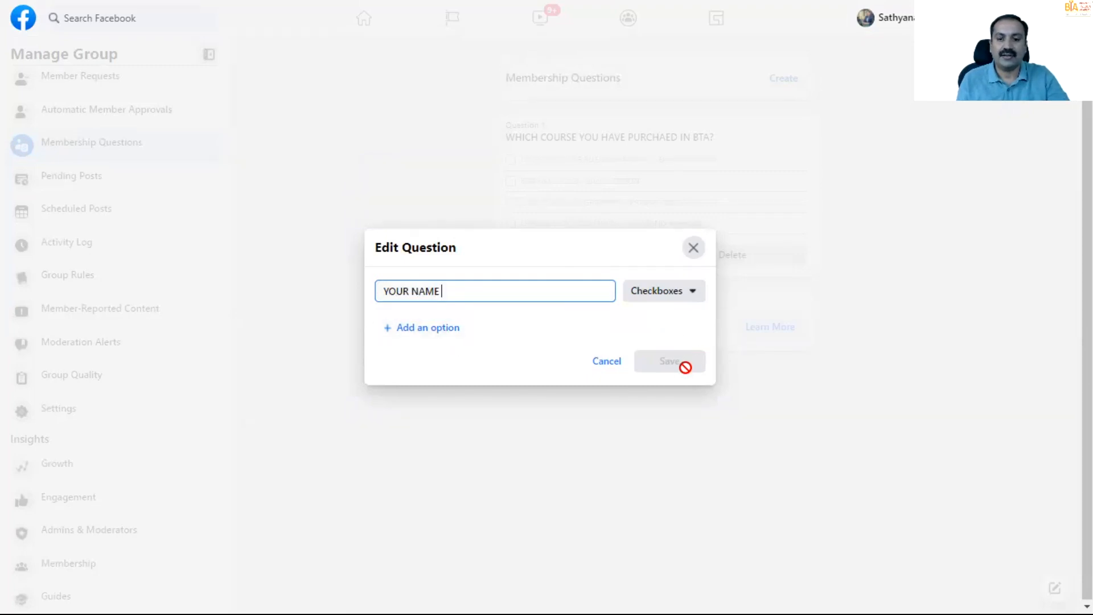
pyautogui.click(628, 411)
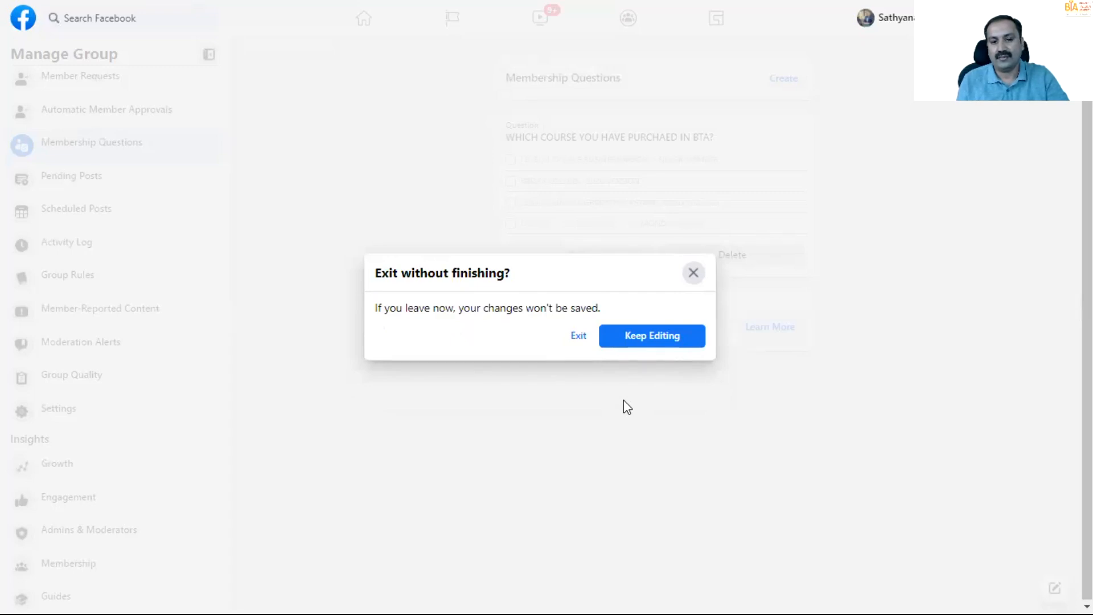
pyautogui.click(647, 340)
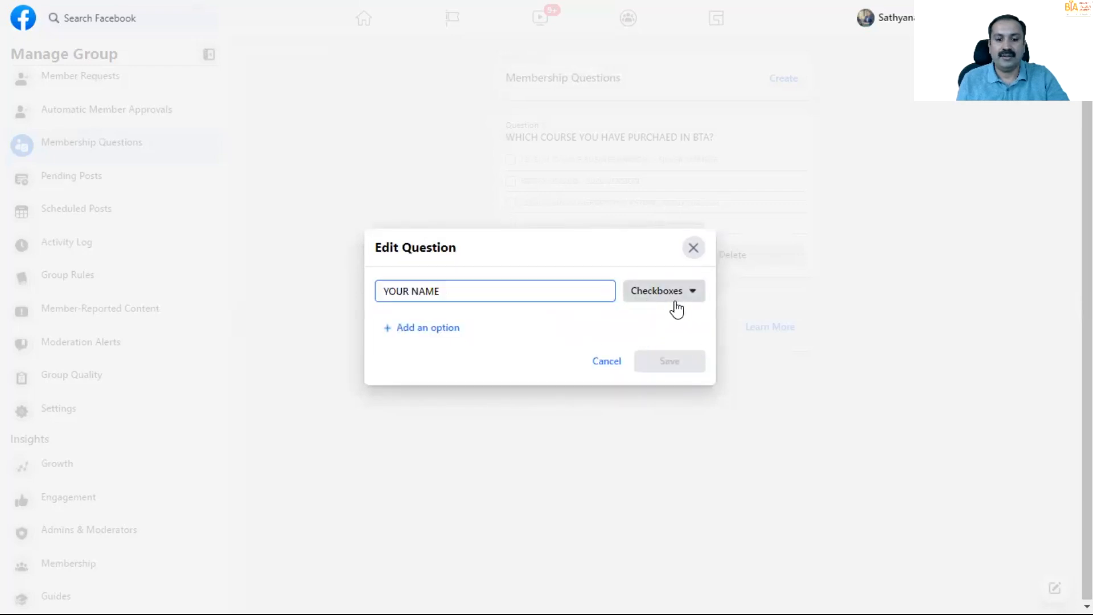
pyautogui.click(678, 303)
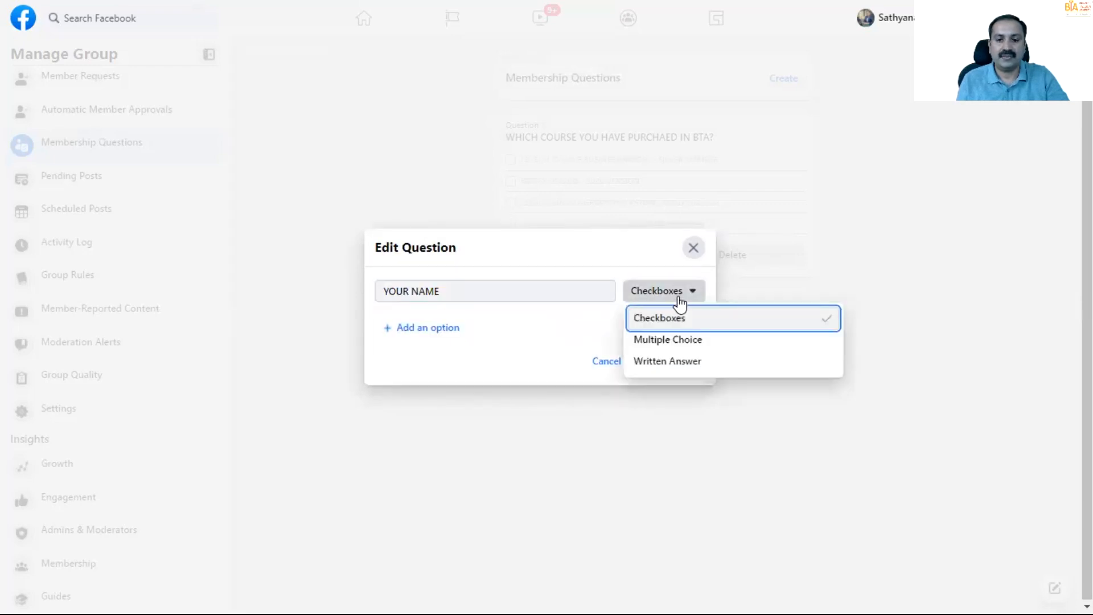
pyautogui.click(672, 361)
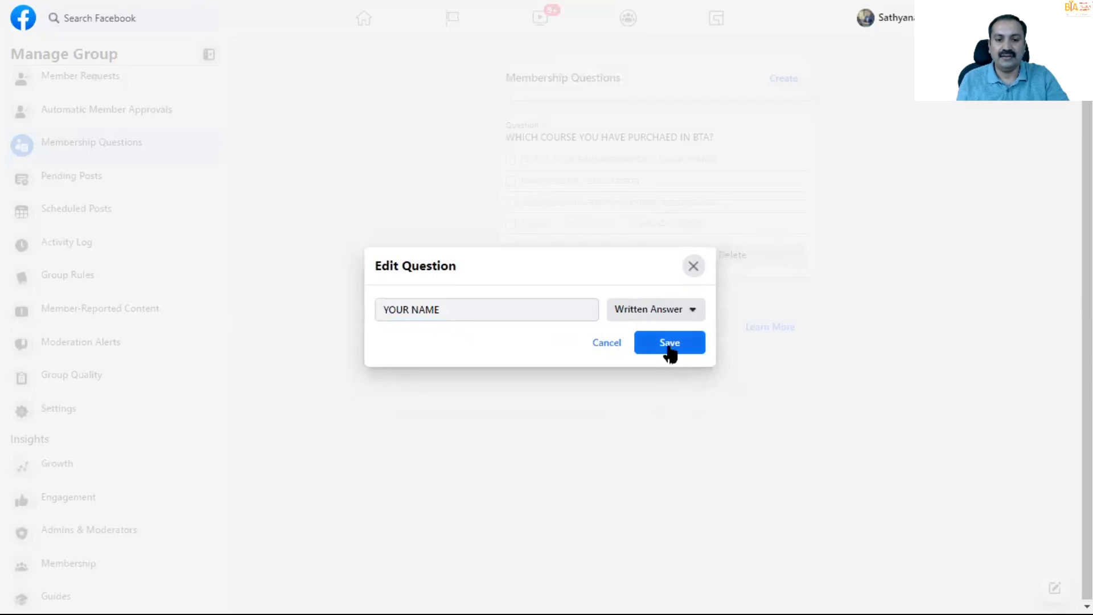
pyautogui.click(669, 344)
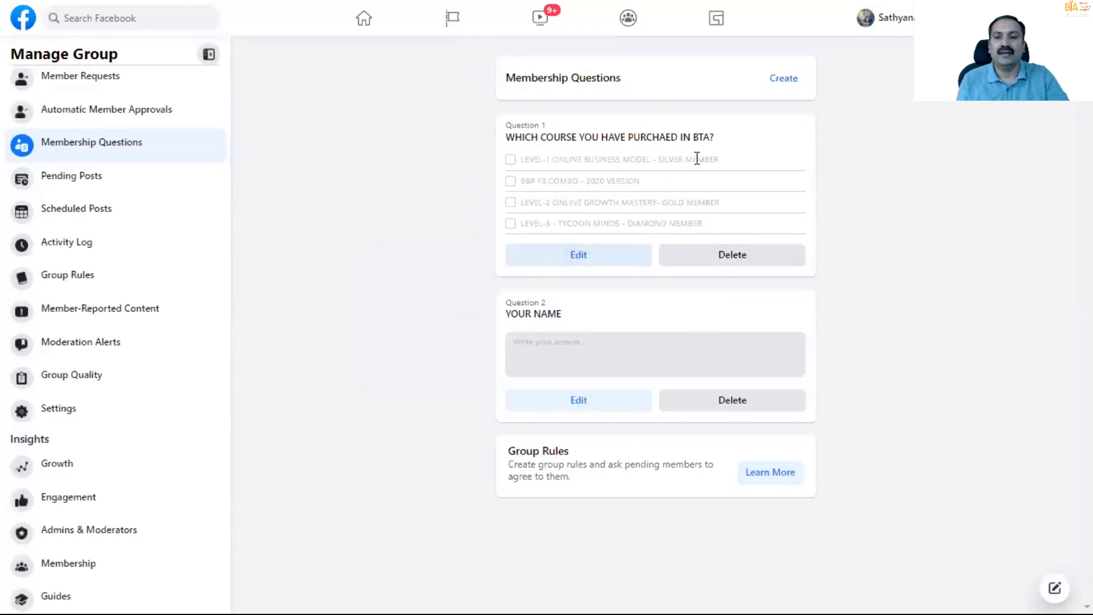
# - Create a third membership question reading "YOUR MOBILE NUMBER( WITH THIS BTA WILL CROSS CHECK AND ALLOW INSIDE THE GROUP"
pyautogui.click(777, 84)
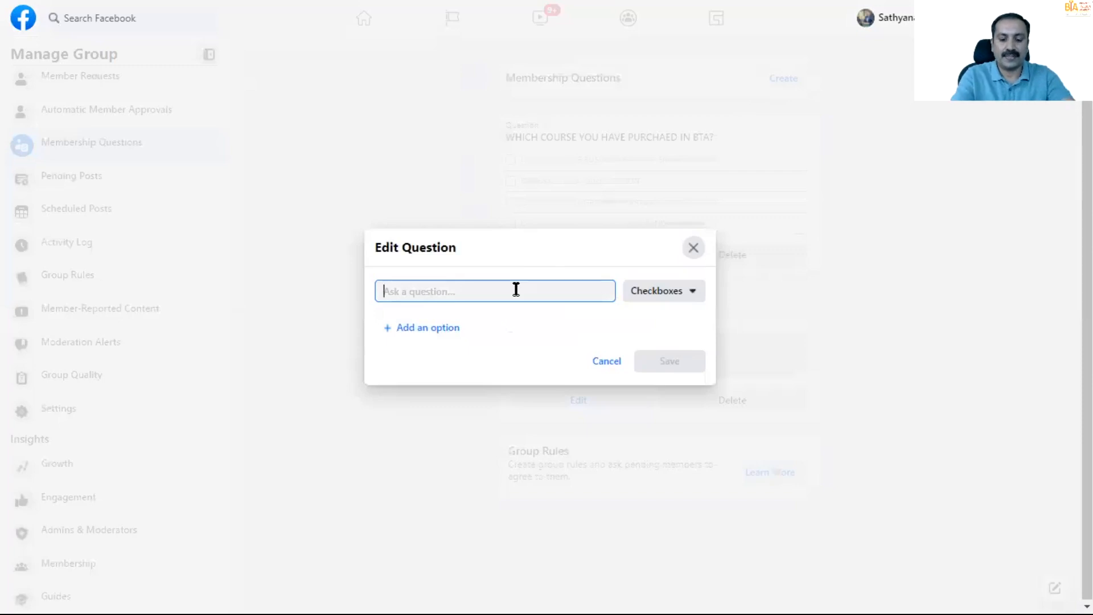
pyautogui.write('YOUR MOBILE NUMBER')
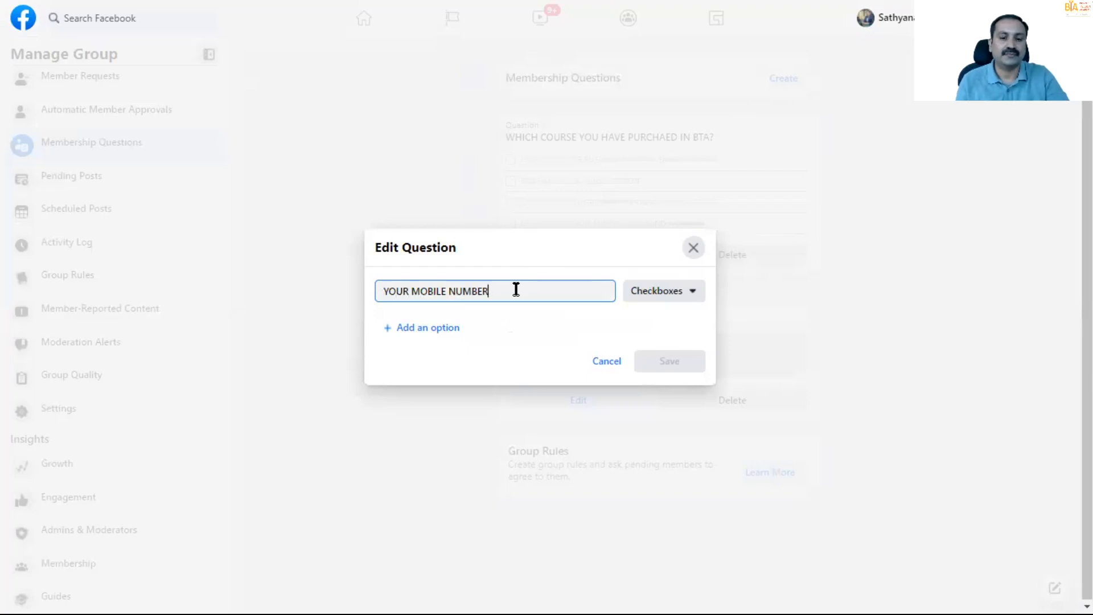
pyautogui.write('( WITH THIS WI')
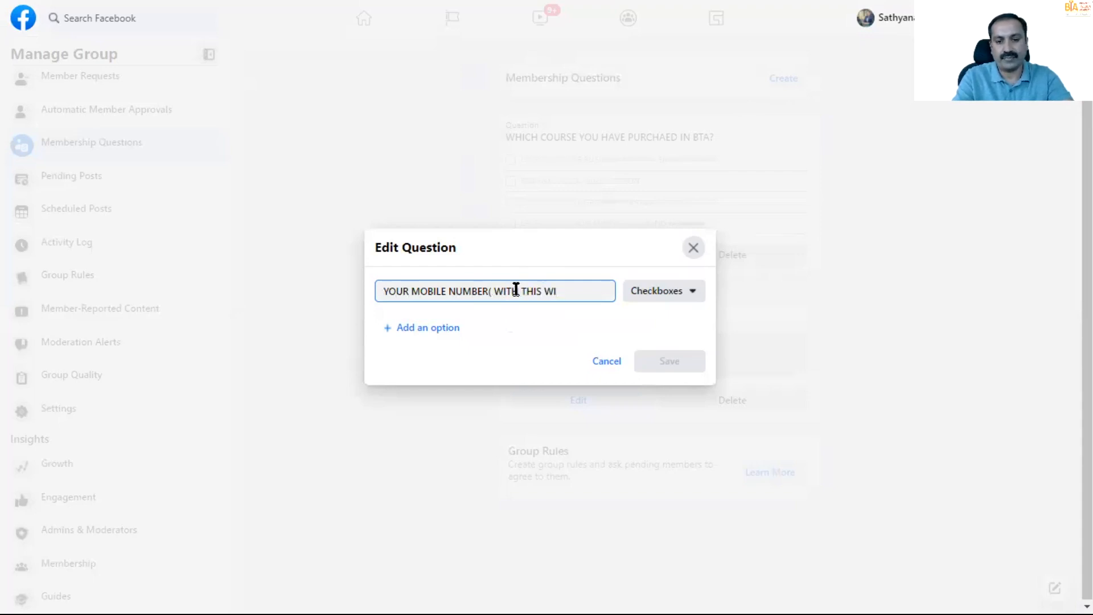
pyautogui.press('BackSpace')
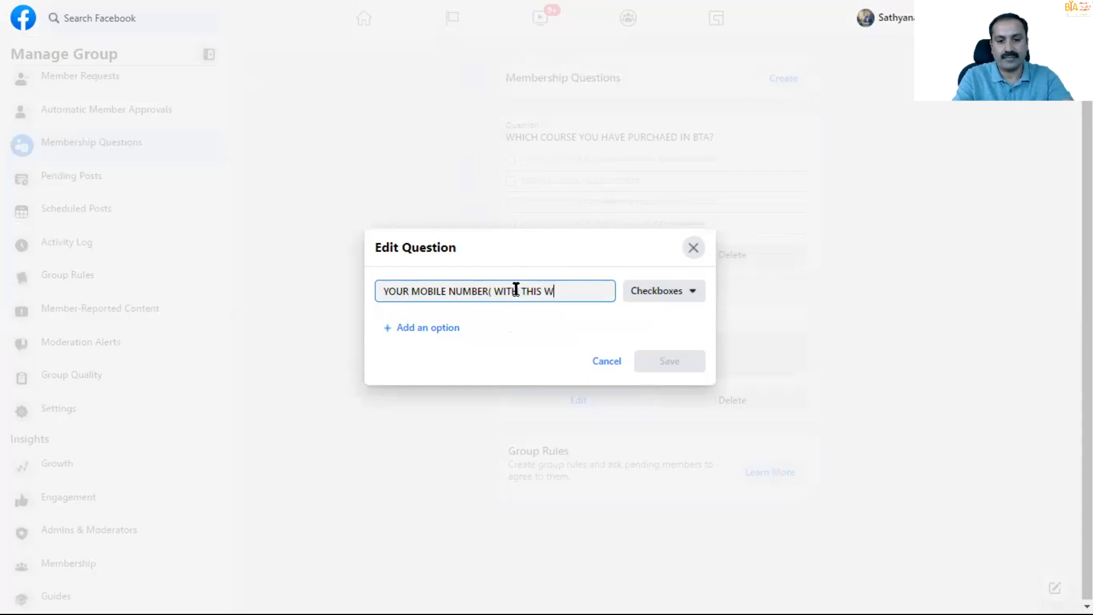
pyautogui.press('BackSpace')
pyautogui.press('BackSpace')
pyautogui.write('B')
pyautogui.press('BackSpace')
pyautogui.write('B')
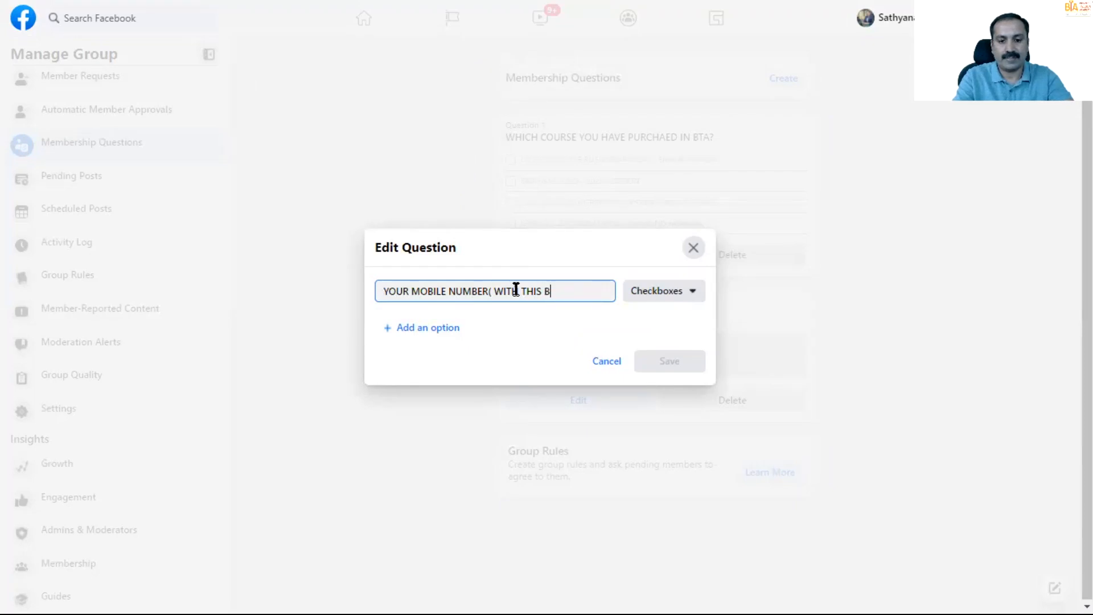
pyautogui.write('TA WILL CRSO')
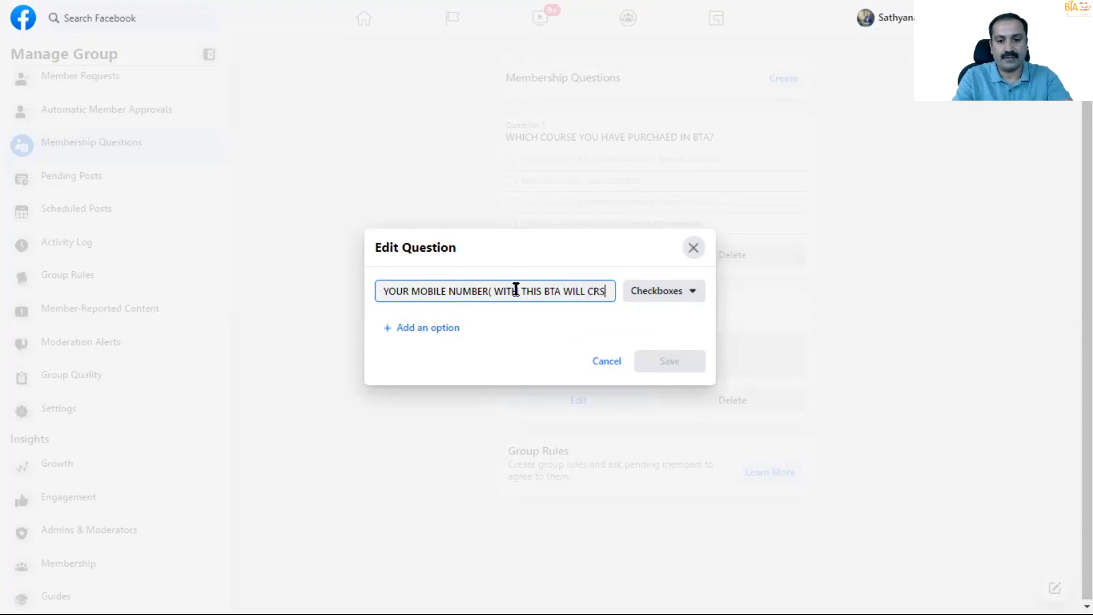
pyautogui.press('BackSpace')
pyautogui.press('BackSpace')
pyautogui.write('OSS CHEK')
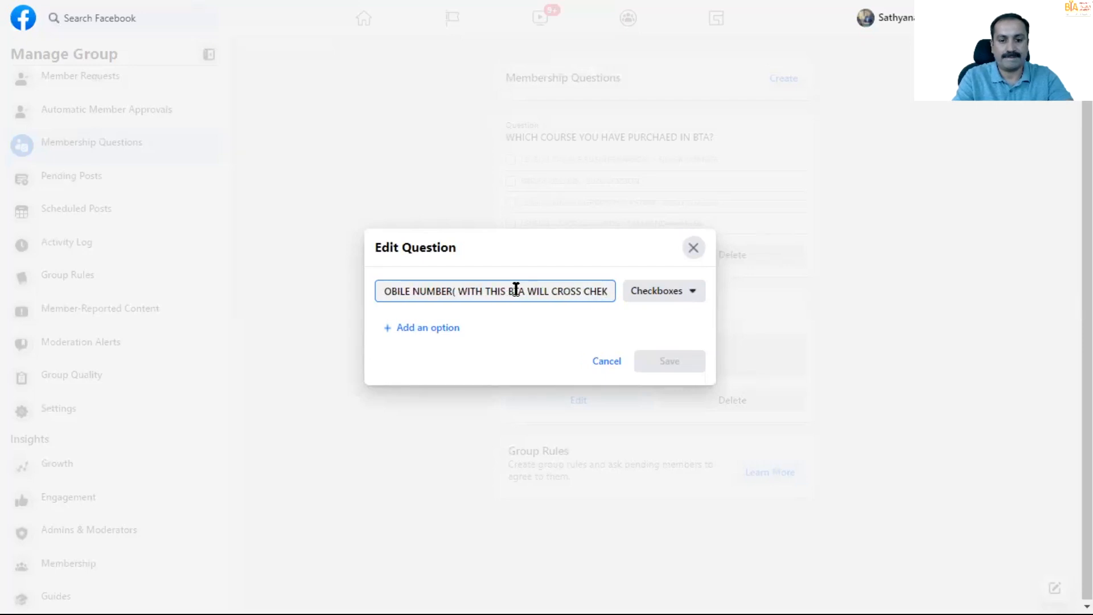
pyautogui.press('BackSpace')
pyautogui.write('CK')
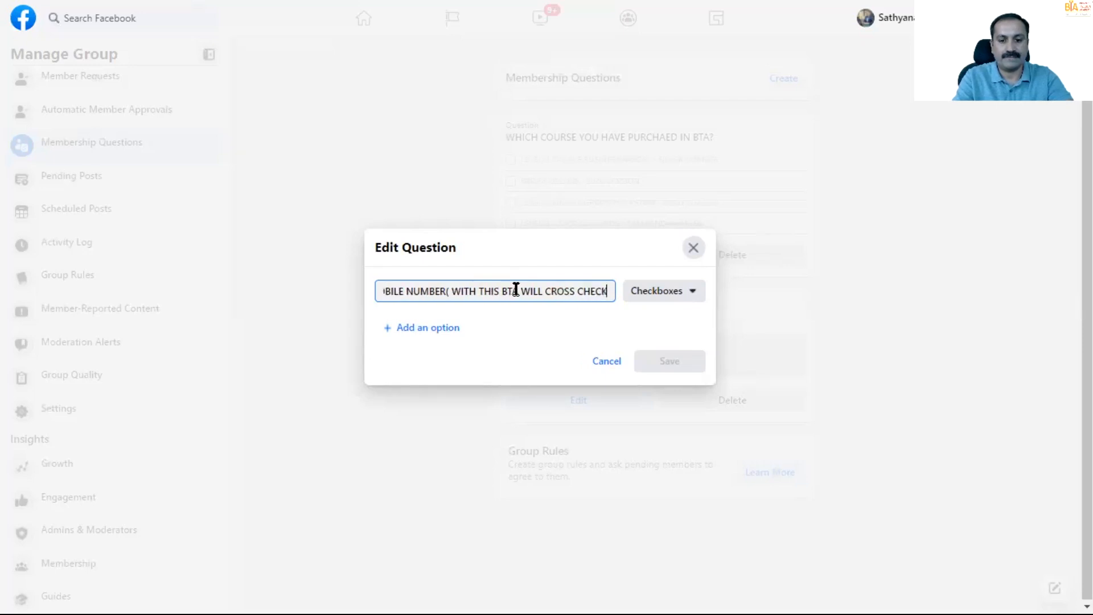
pyautogui.write(' AND ALOW')
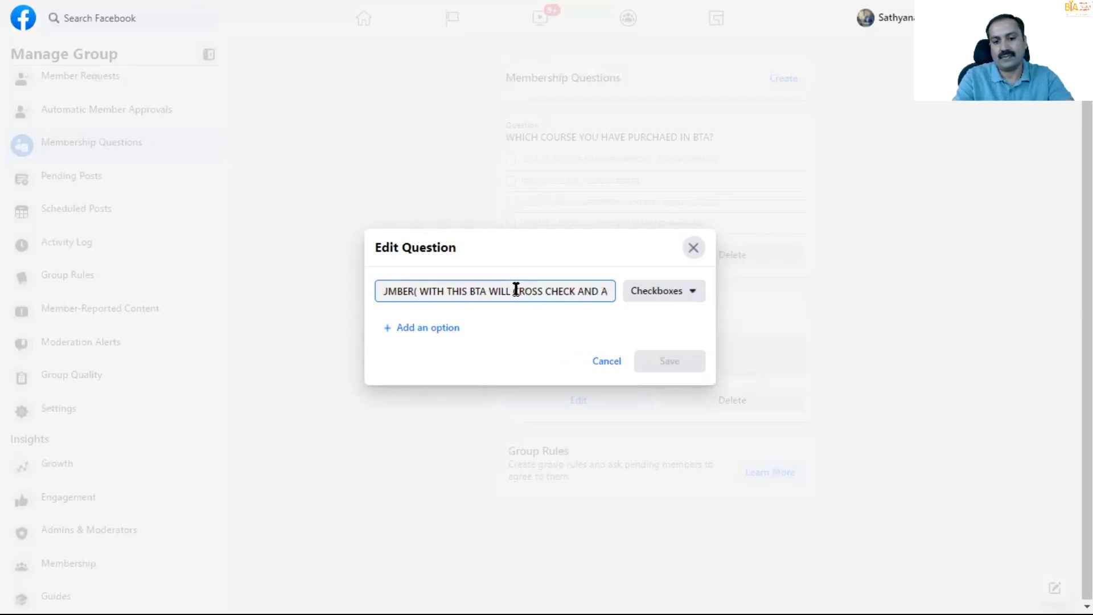
pyautogui.press('BackSpace')
pyautogui.press('BackSpace')
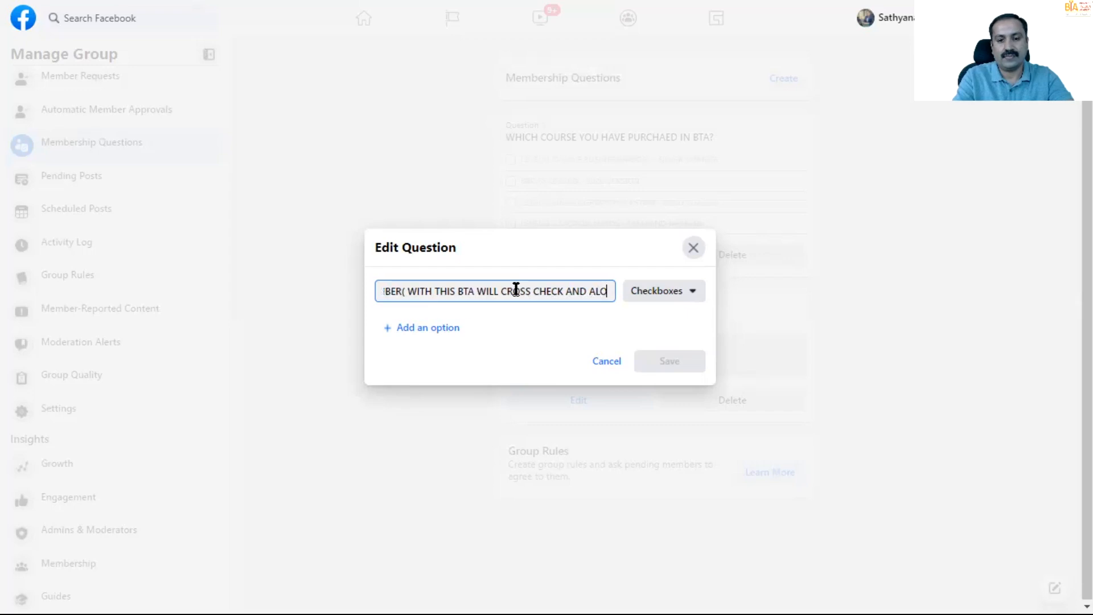
pyautogui.write('LOW')
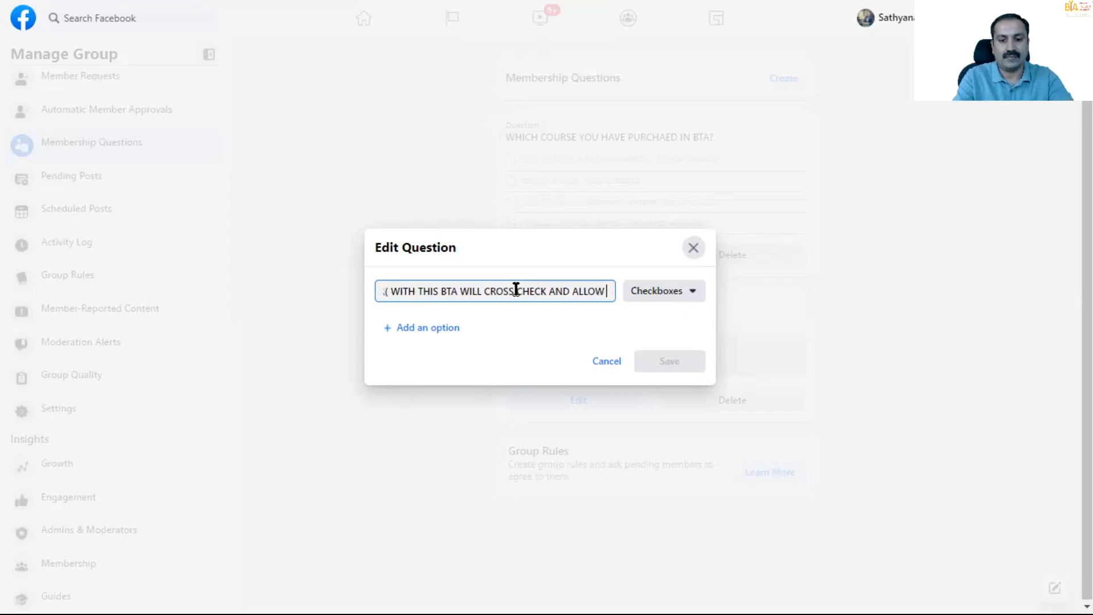
pyautogui.write(' INSIDE THE')
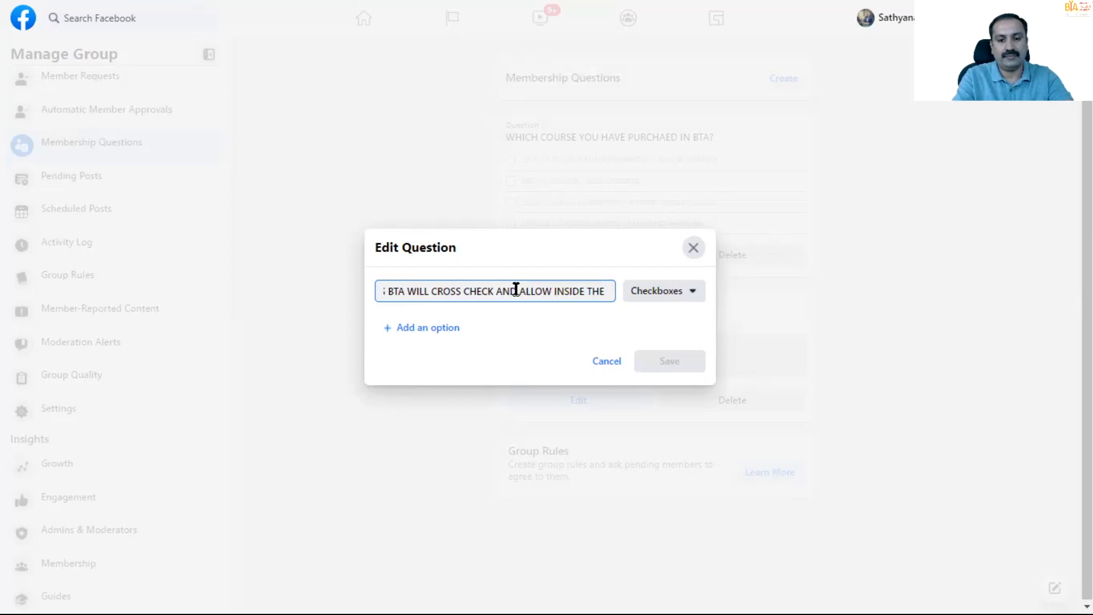
pyautogui.write(' GROUP')
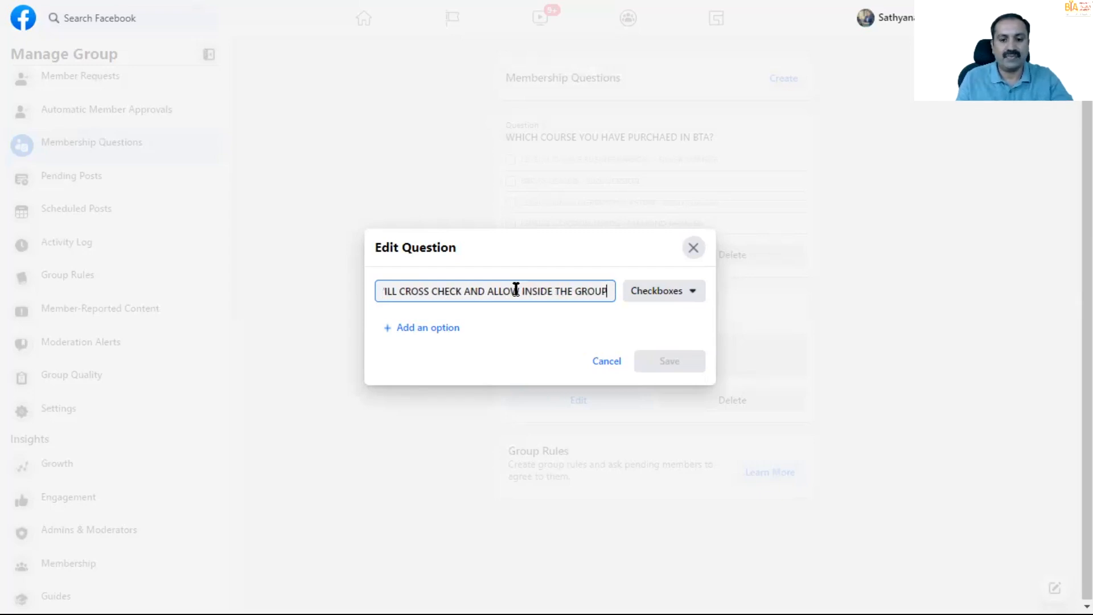
# - Set the mobile number question's type to Written Answer, save it and review the membership questions
pyautogui.click(702, 297)
pyautogui.click(698, 359)
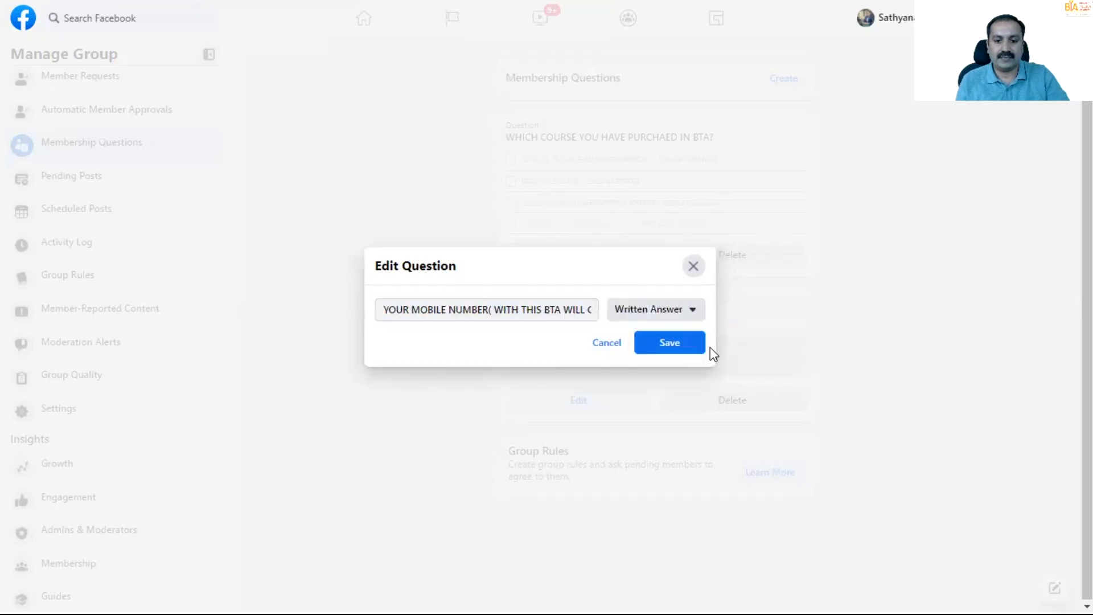
pyautogui.click(676, 343)
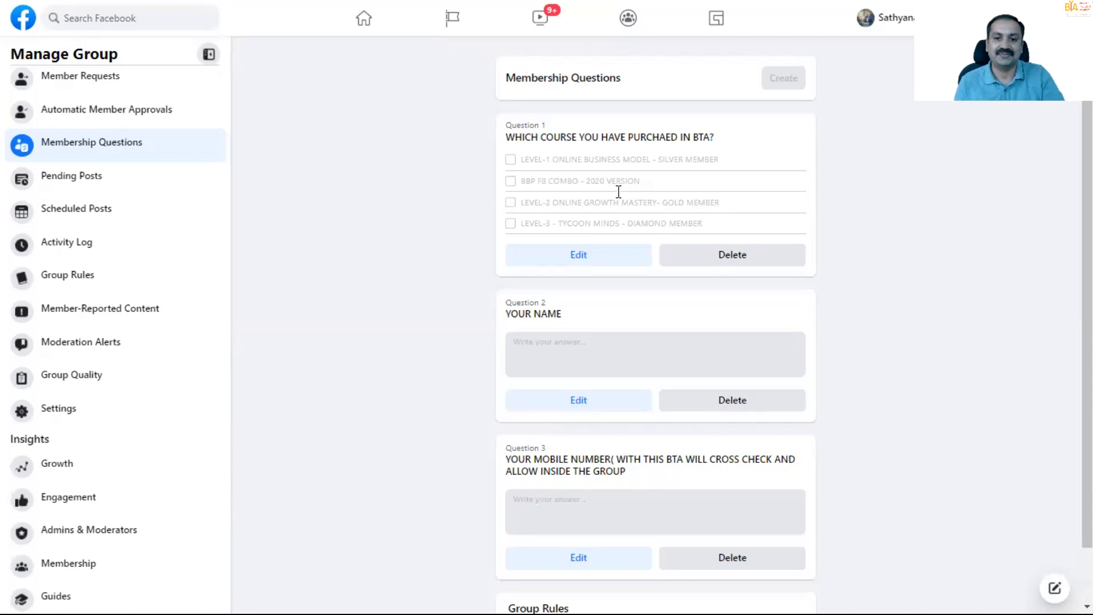
pyautogui.scroll(-2, 698, 168)
pyautogui.scroll(2, 673, 397)
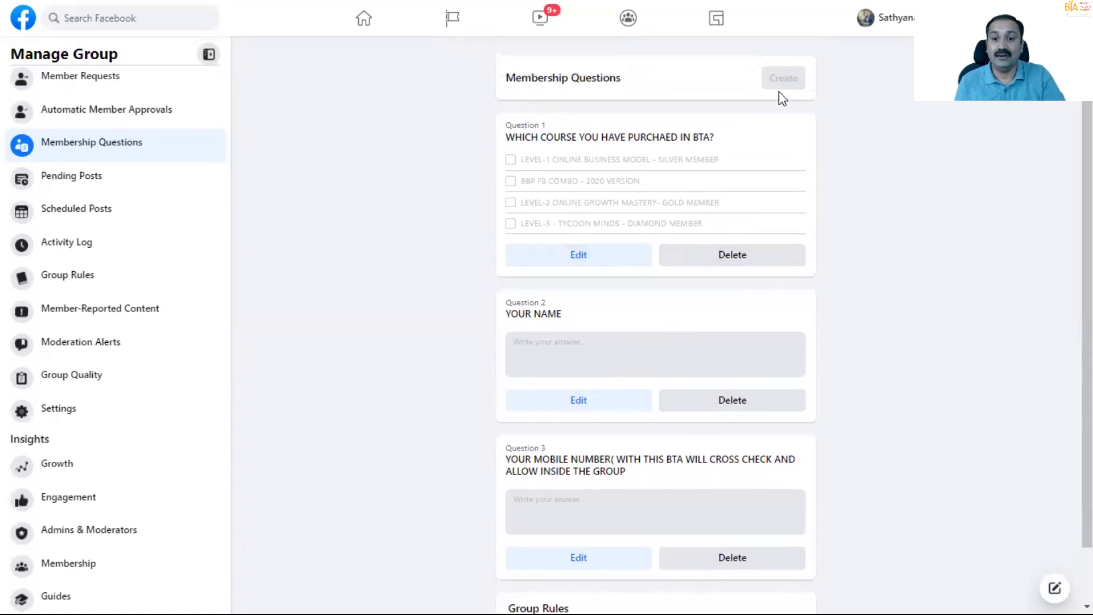
# - Review the three saved membership questions, the Group Rules page they link to and the group's list of admin tools
pyautogui.scroll(-2, 771, 497)
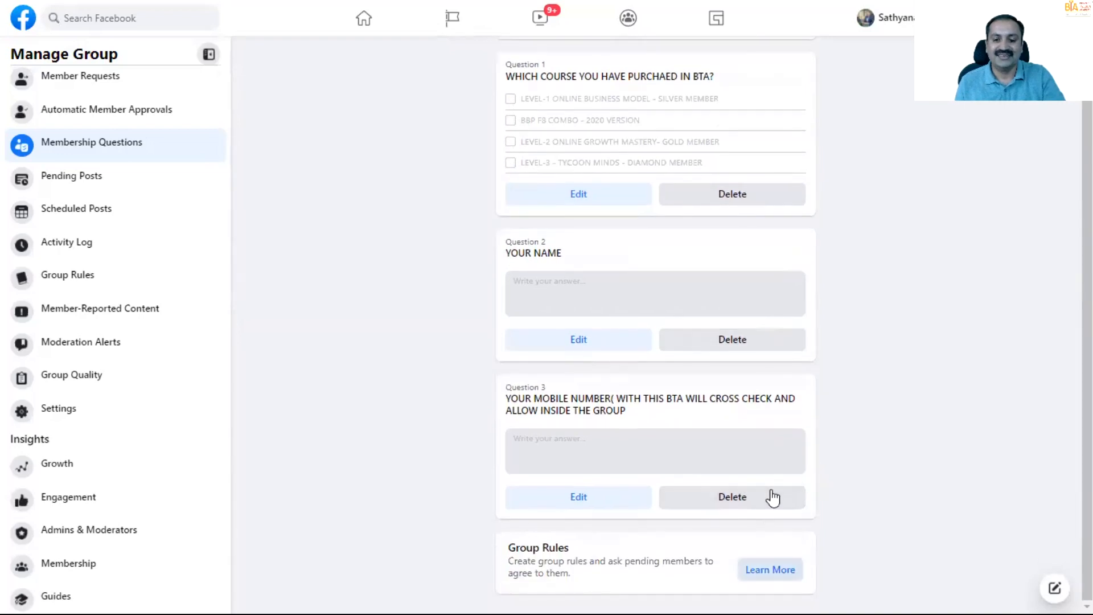
pyautogui.click(771, 569)
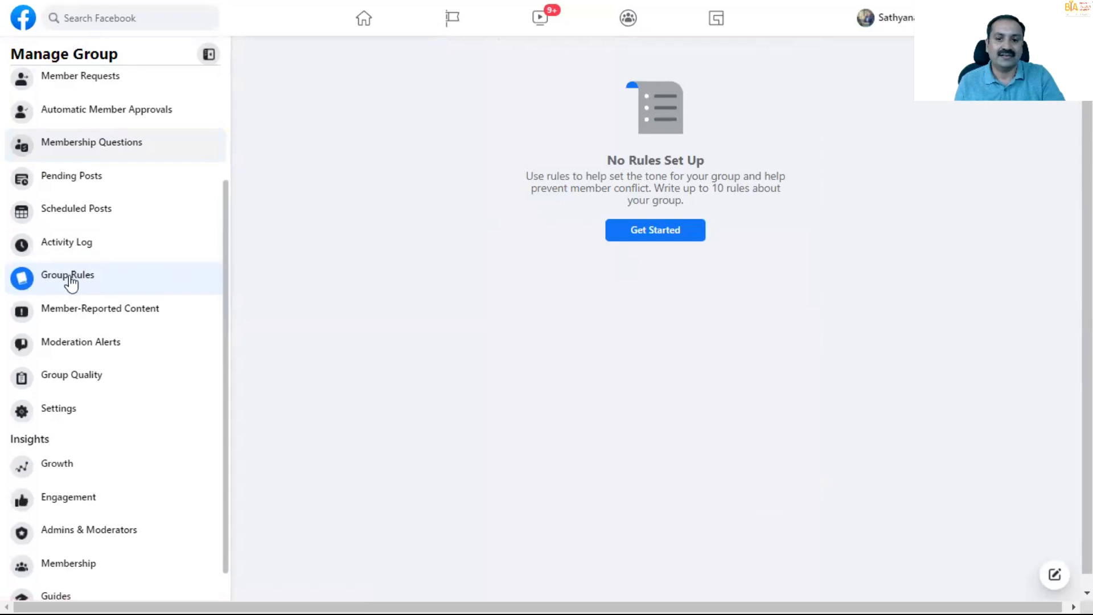
pyautogui.scroll(-1, 405, 336)
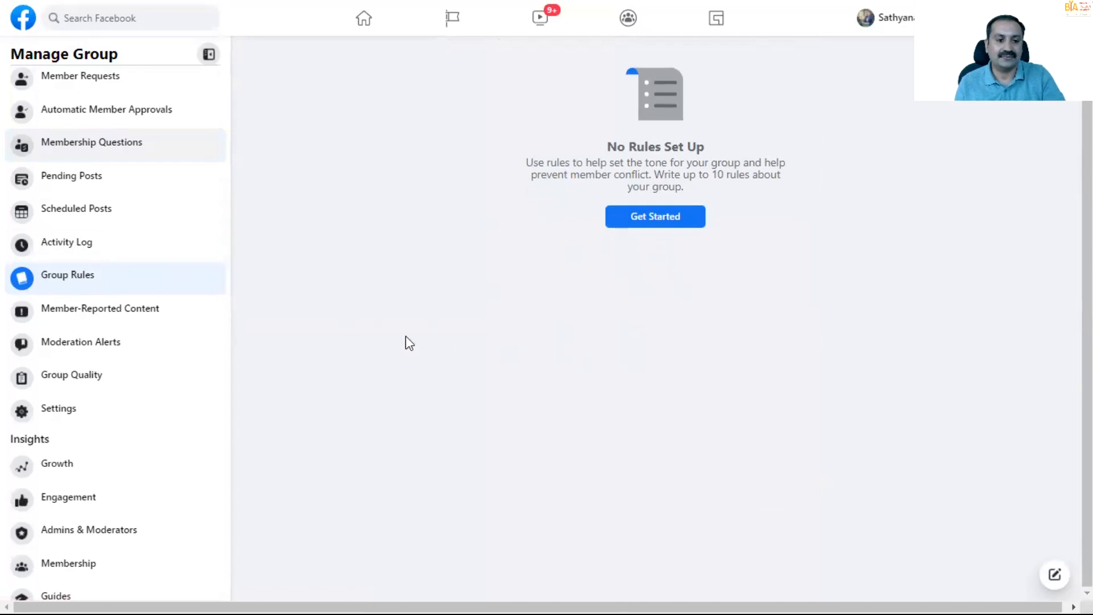
pyautogui.click(93, 149)
pyautogui.scroll(-1, 697, 308)
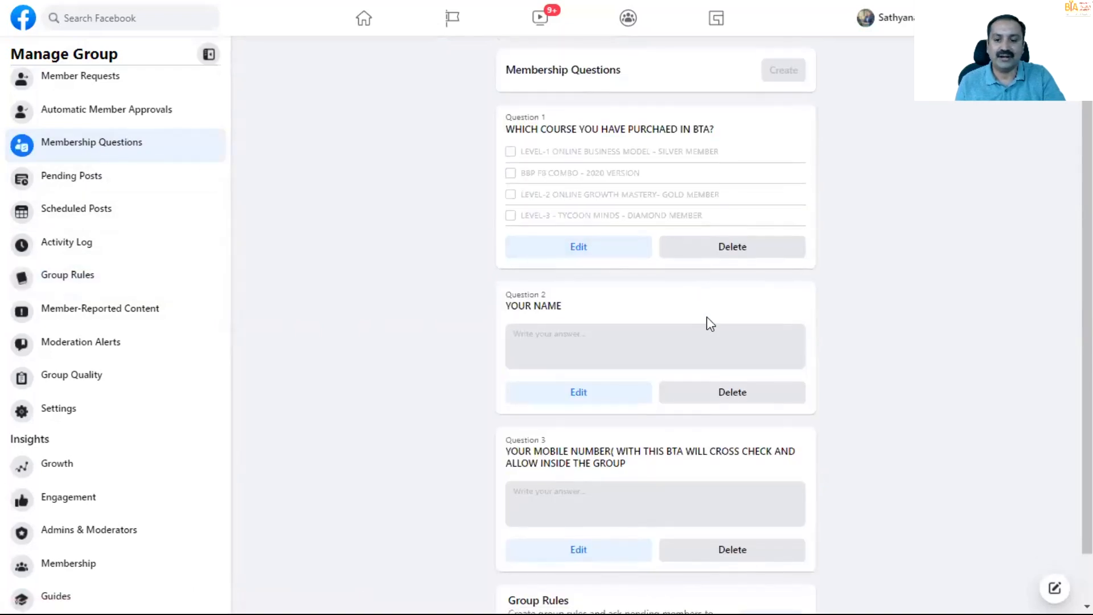
pyautogui.scroll(-1, 699, 311)
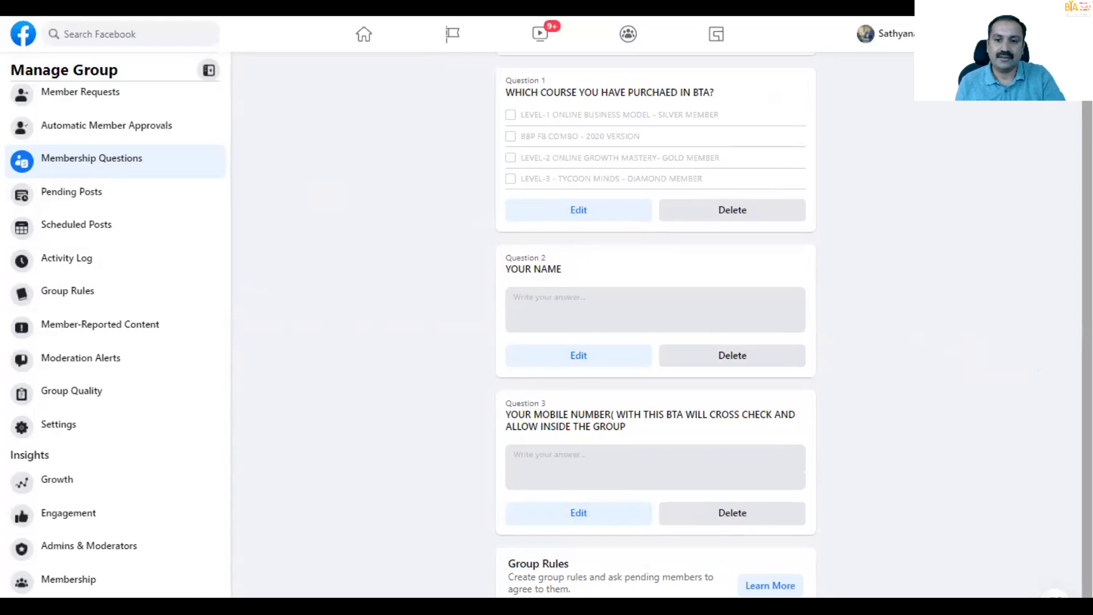
pyautogui.scroll(1, 783, 97)
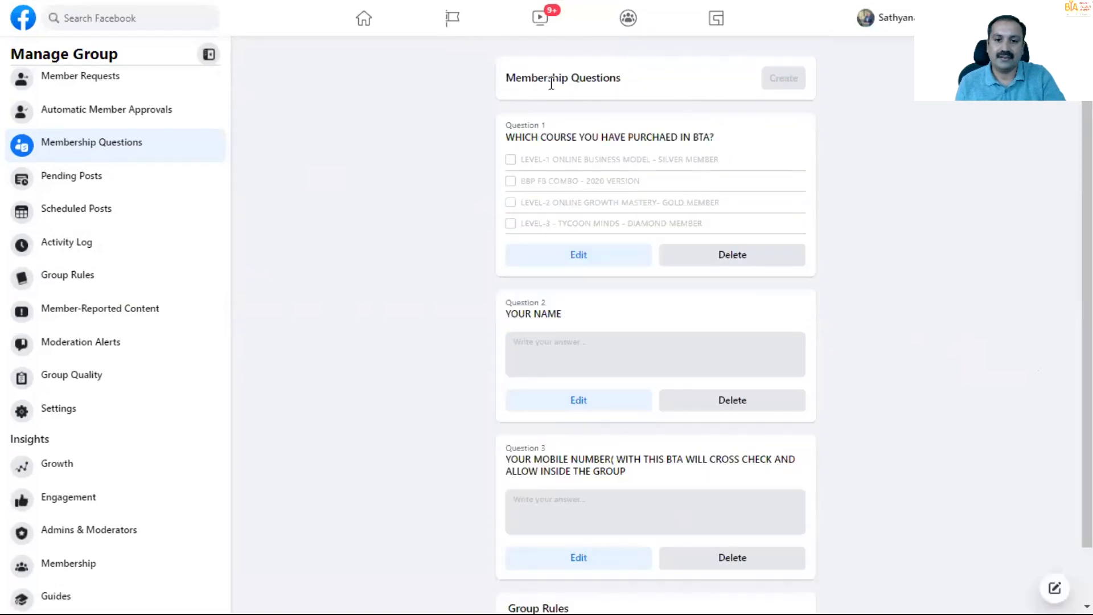
pyautogui.scroll(-1, 810, 271)
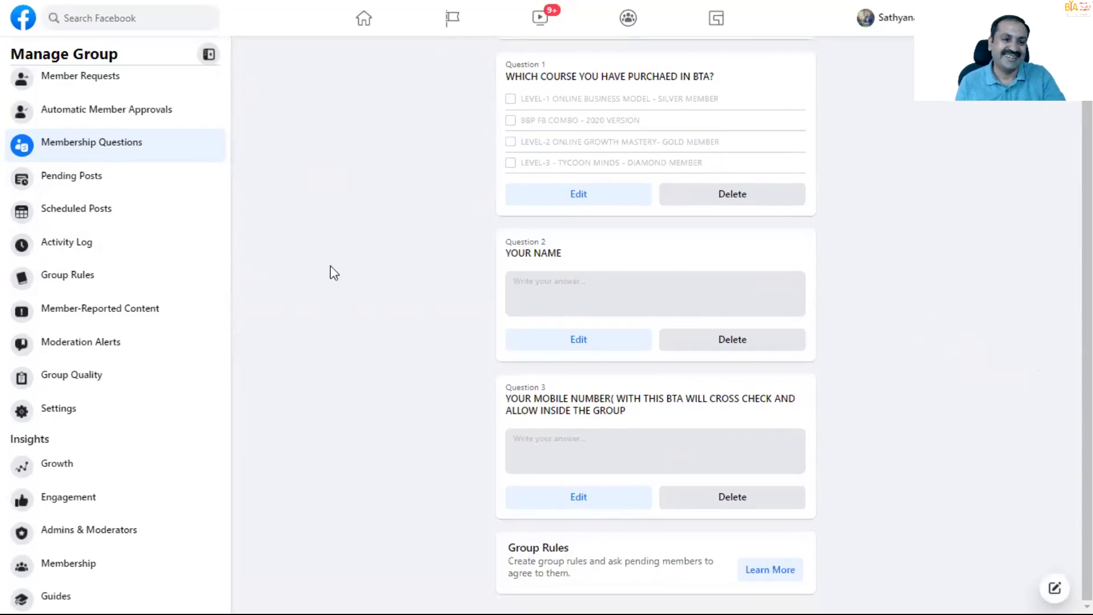
pyautogui.scroll(1, 341, 296)
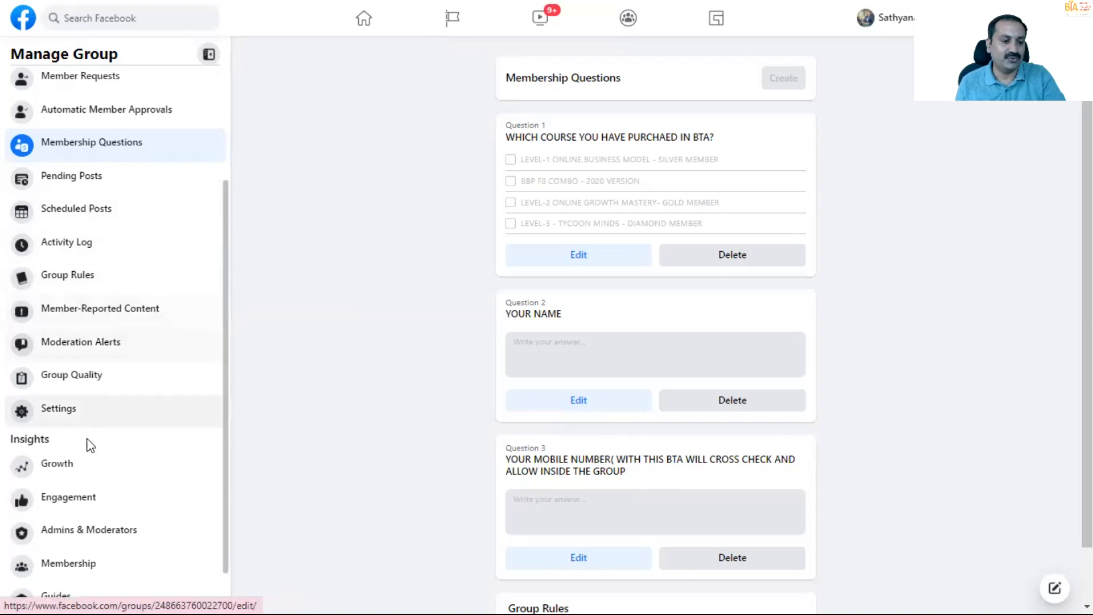
pyautogui.scroll(-1, 34, 399)
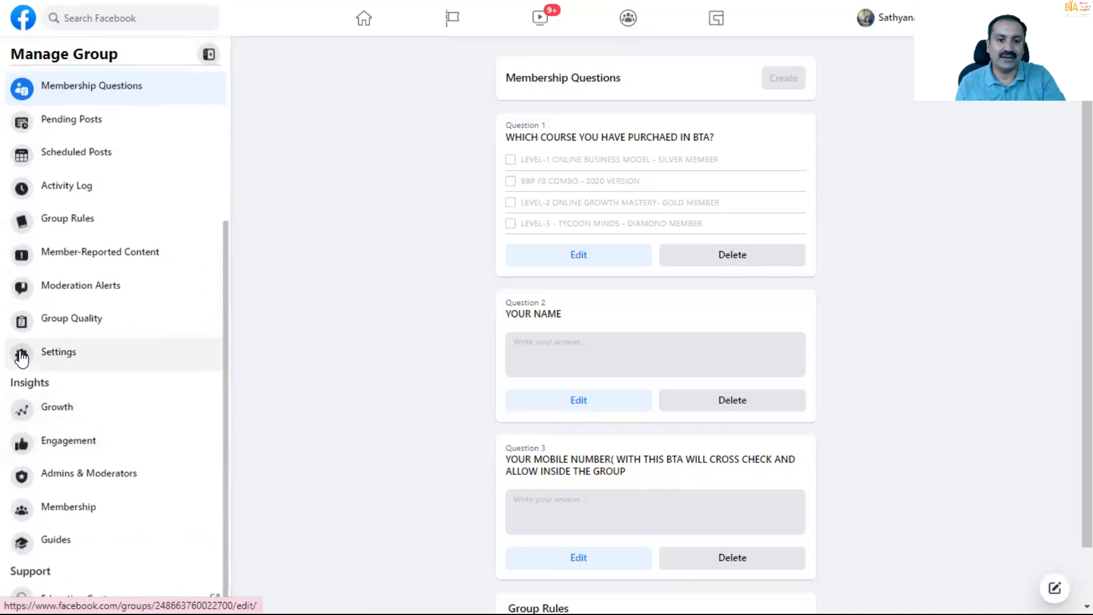
pyautogui.scroll(4, 21, 355)
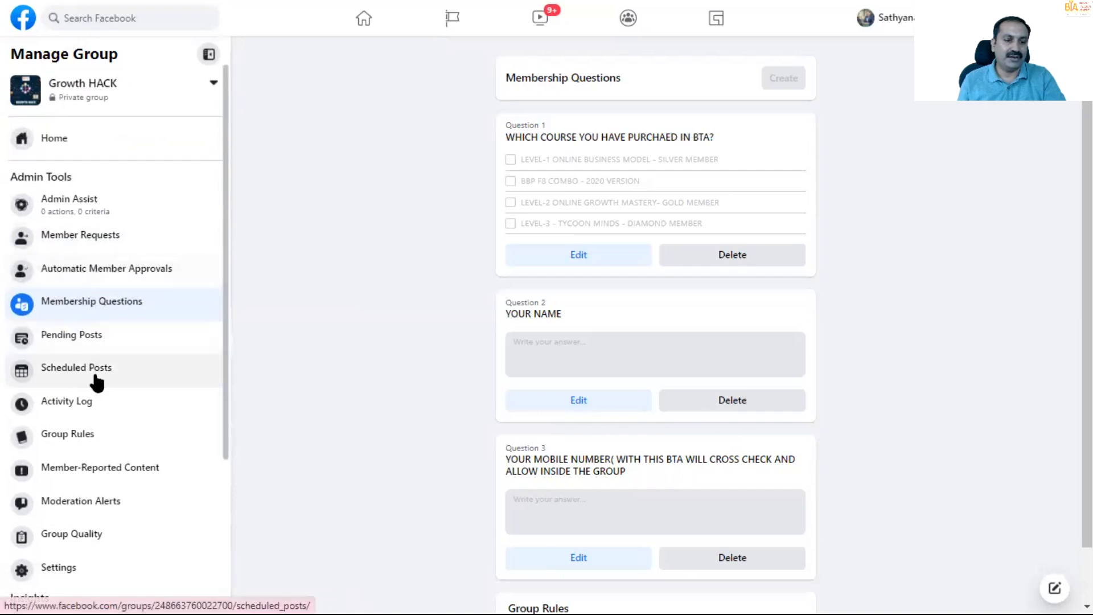
# - Open the Growth HACK group's rules and start creating a rule
pyautogui.click(68, 433)
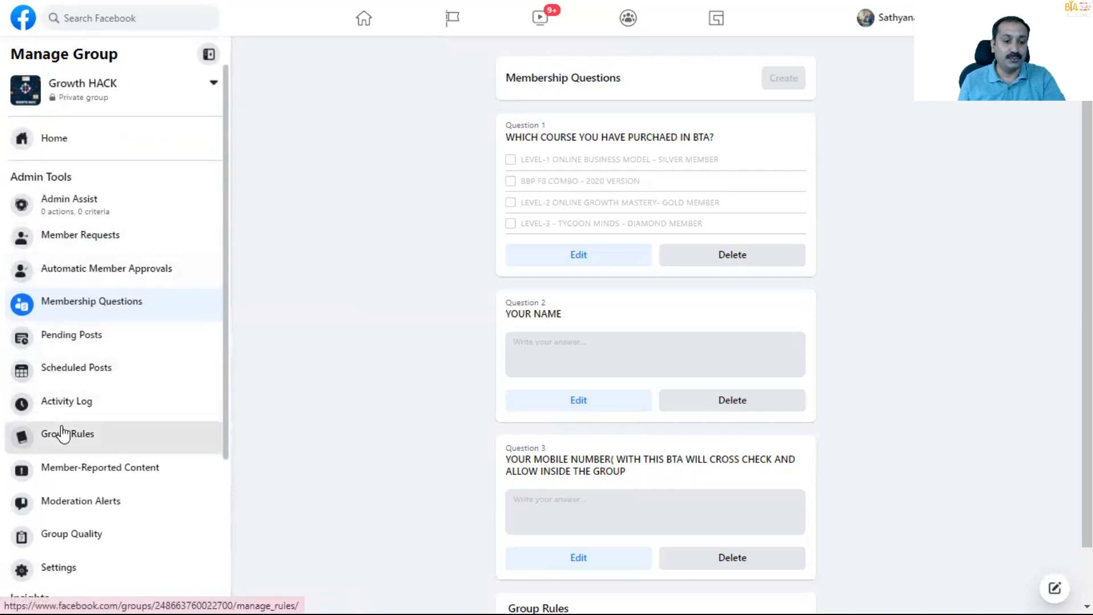
pyautogui.click(667, 234)
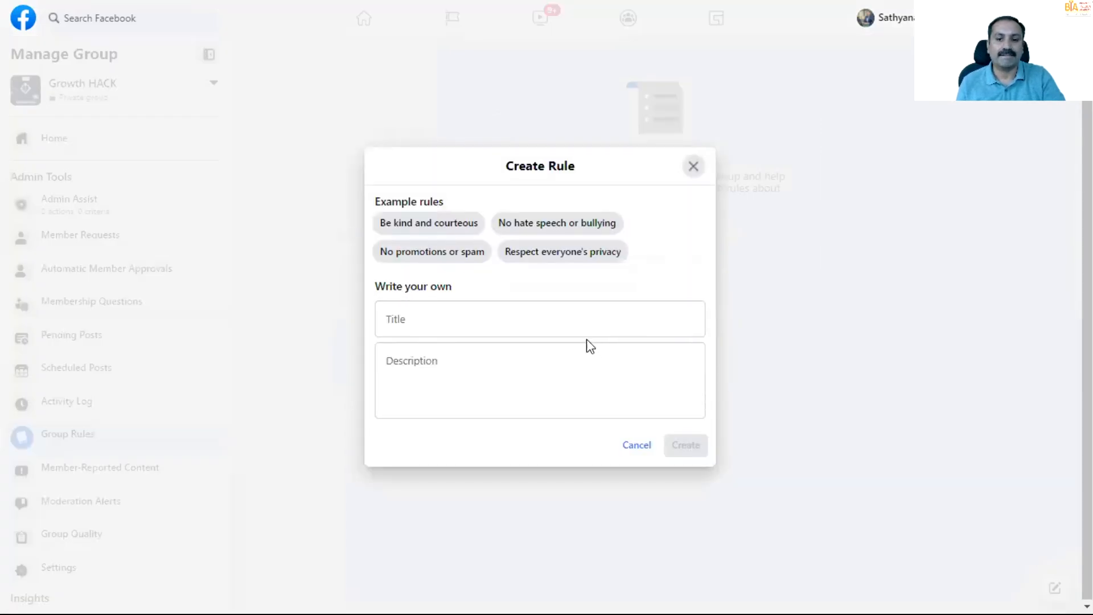
# - Try writing a custom rule titled "WOULD YOU AGREE TO BE ACTIVE MEMBER OF BTA?"
pyautogui.click(488, 312)
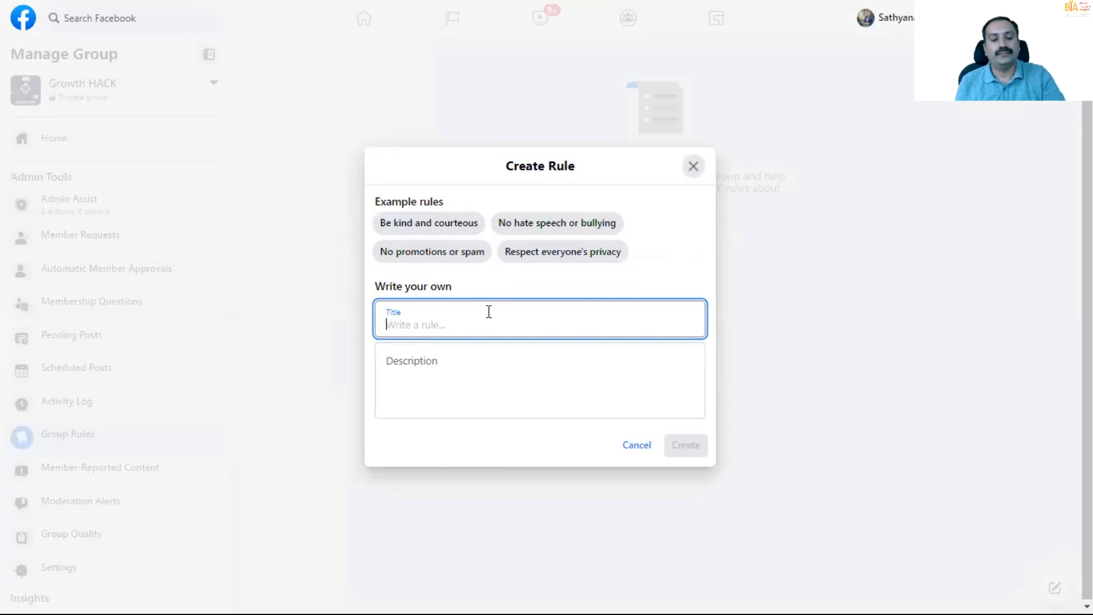
pyautogui.write('WO')
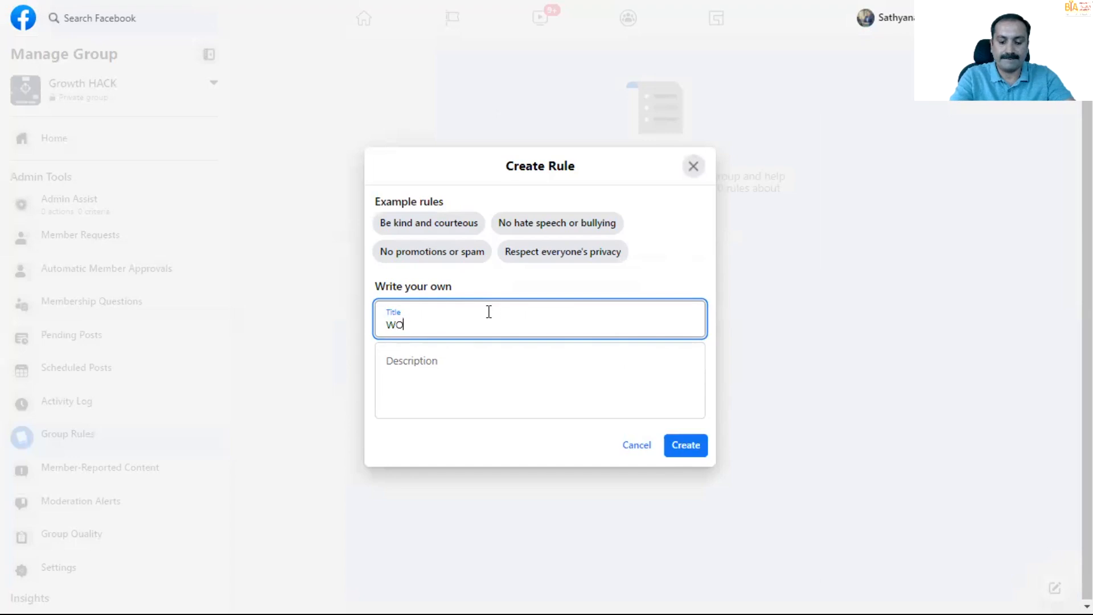
pyautogui.write('ULD U')
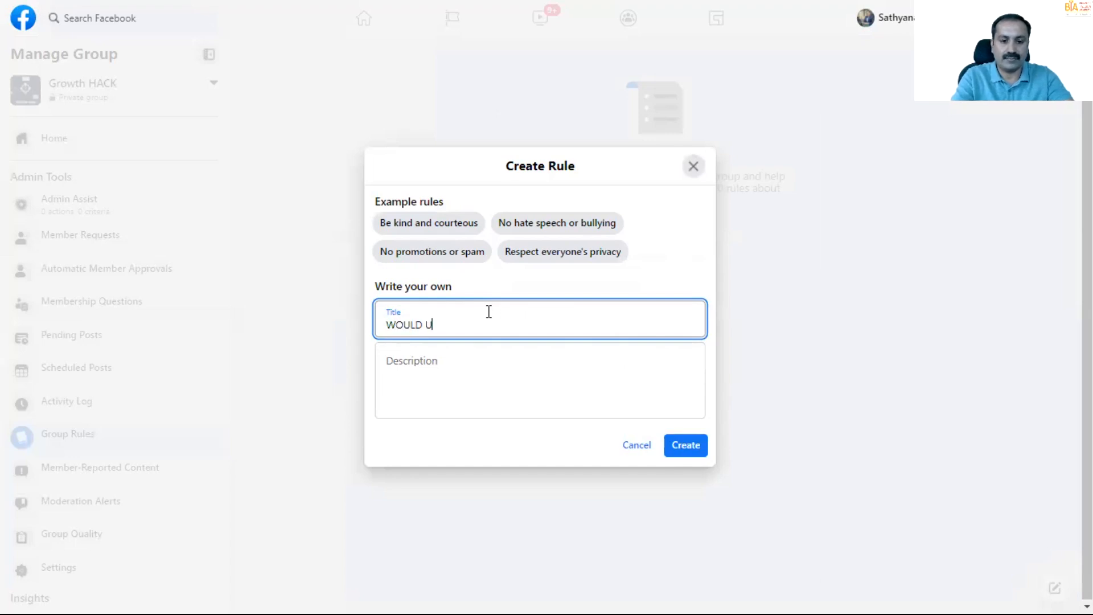
pyautogui.press('BackSpace')
pyautogui.write('YOU AG')
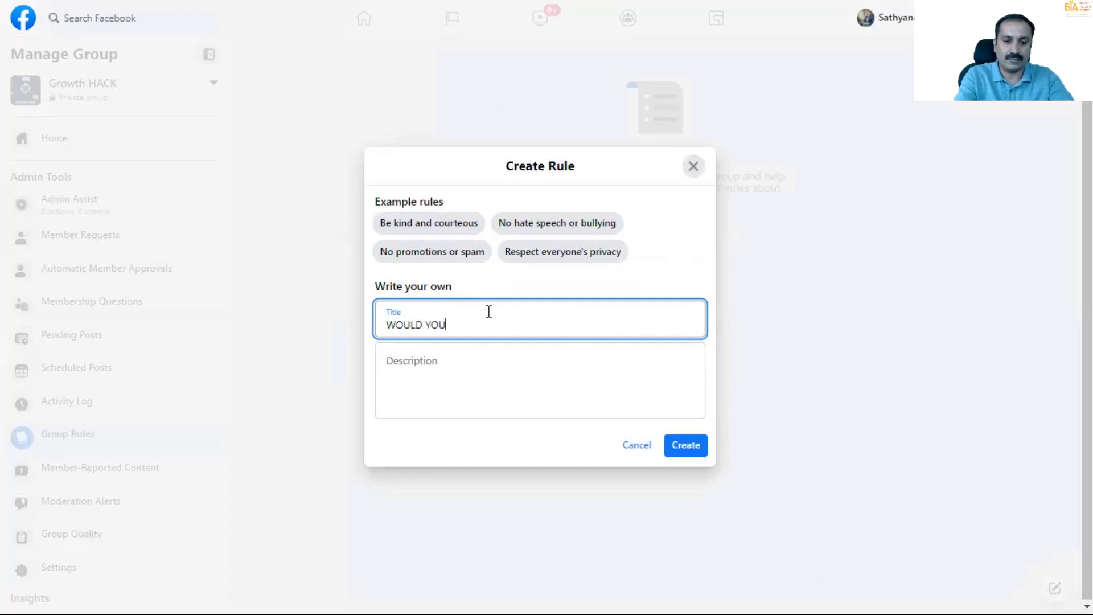
pyautogui.write('REE T')
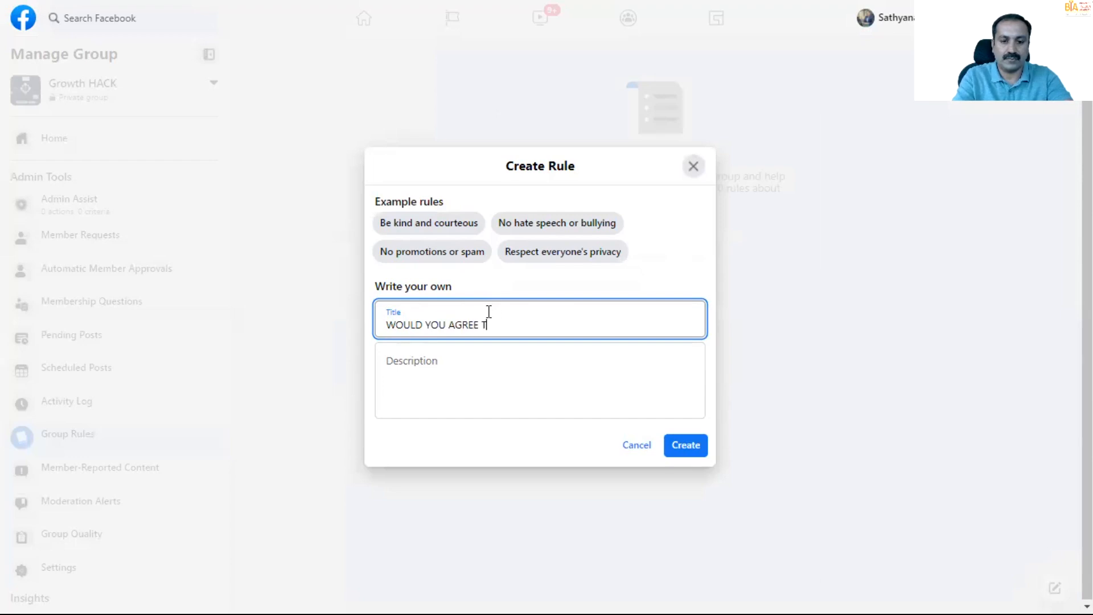
pyautogui.write('O BE ACTIBE')
pyautogui.press('BackSpace')
pyautogui.press('BackSpace')
pyautogui.write('VE MEMB')
pyautogui.write('ER OF BTA ')
pyautogui.write('EN')
pyautogui.press('BackSpace')
pyautogui.press('BackSpace')
pyautogui.write('AND')
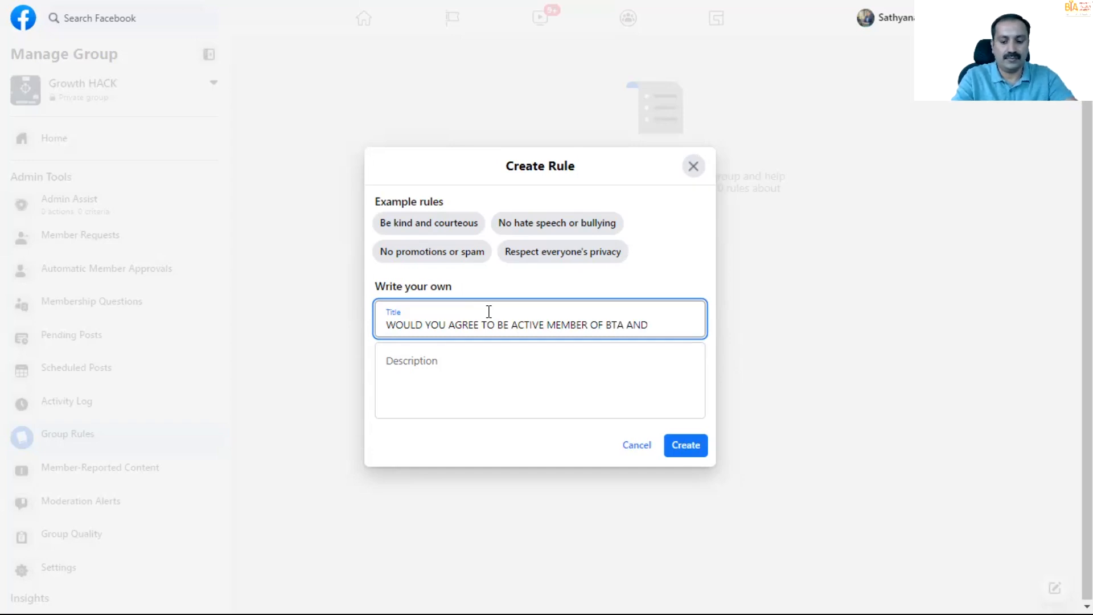
pyautogui.write('POS')
pyautogui.press('BackSpace')
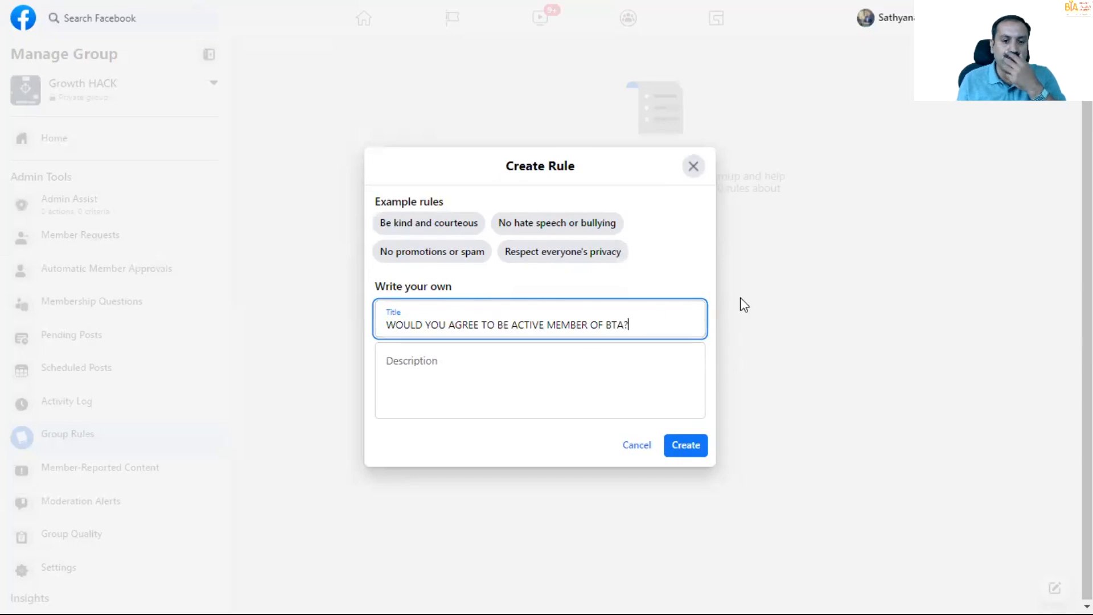
pyautogui.click(514, 363)
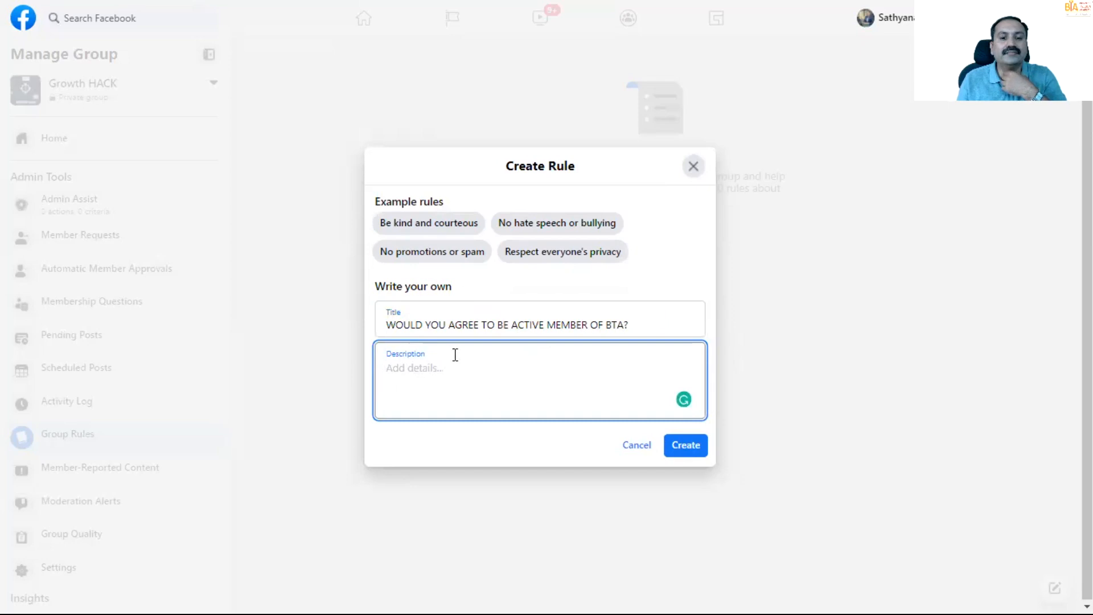
# - Preview the example rules and create the first group rule from "Respect everyone's privacy"
pyautogui.click(440, 257)
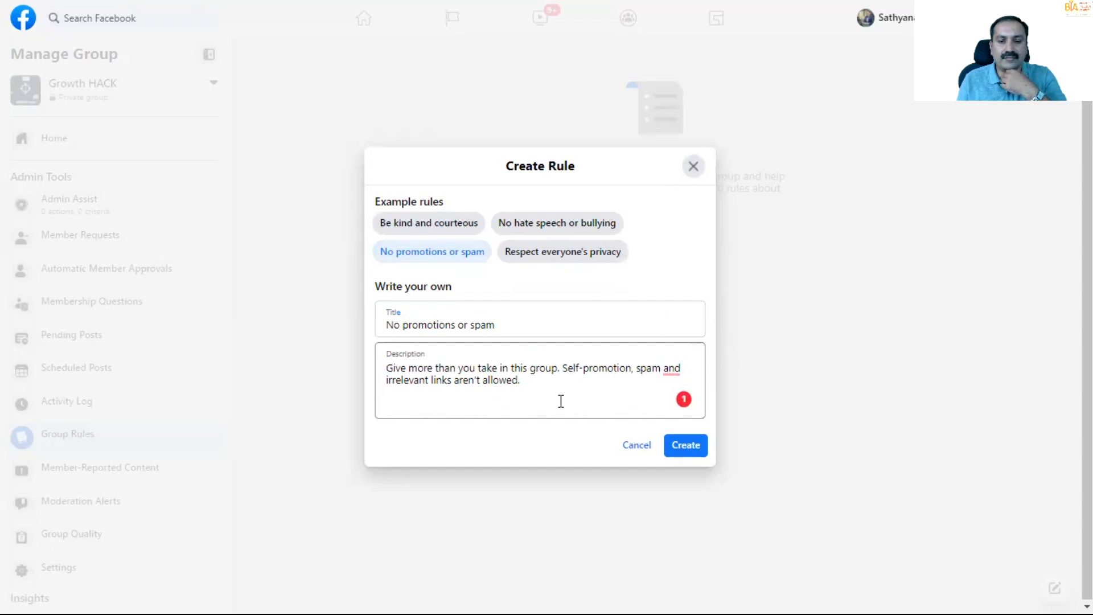
pyautogui.click(567, 224)
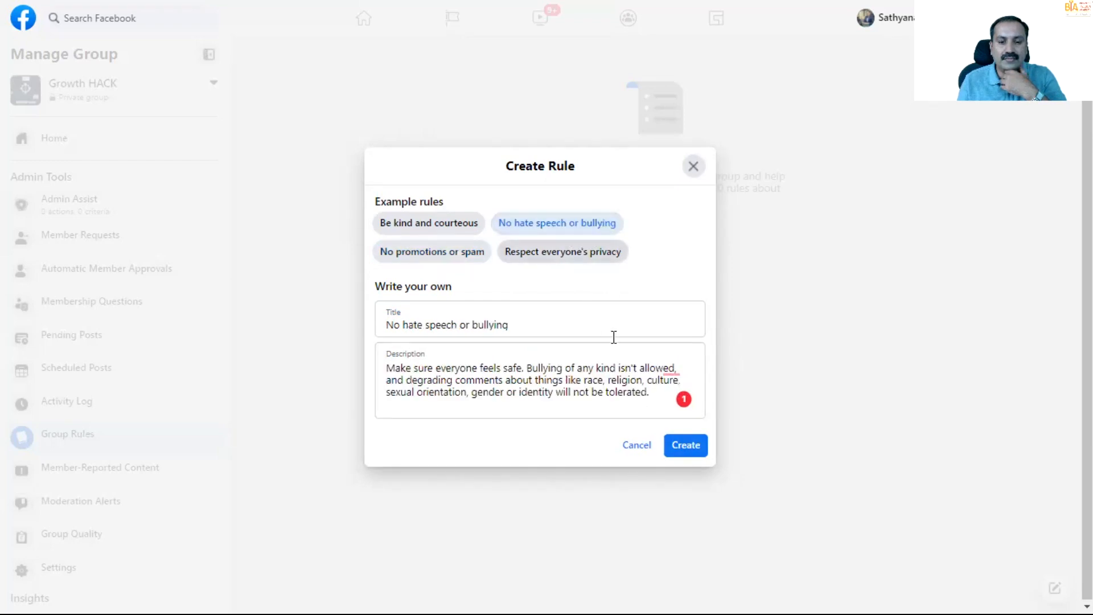
pyautogui.click(565, 252)
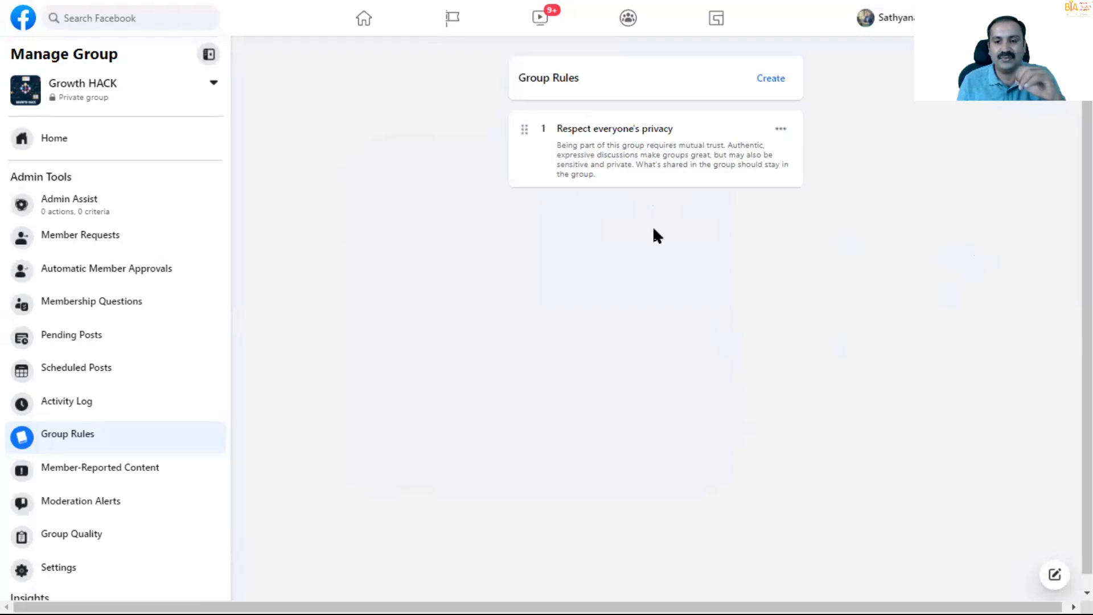
# - Create two more group rules from the examples "No promotions or spam" and "No hate speech or bullying"
pyautogui.click(774, 78)
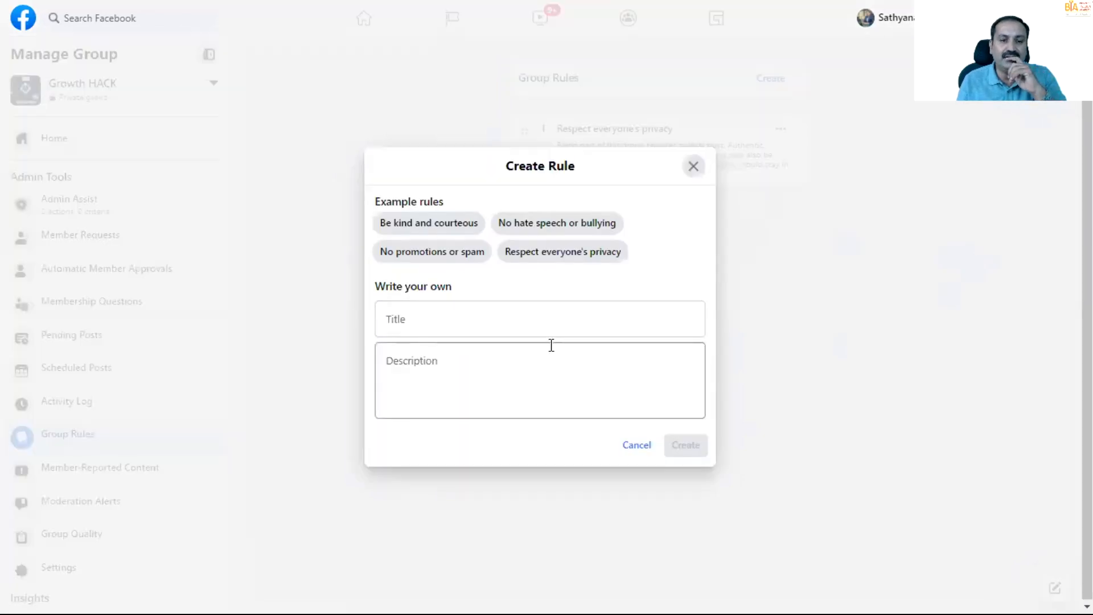
pyautogui.click(463, 257)
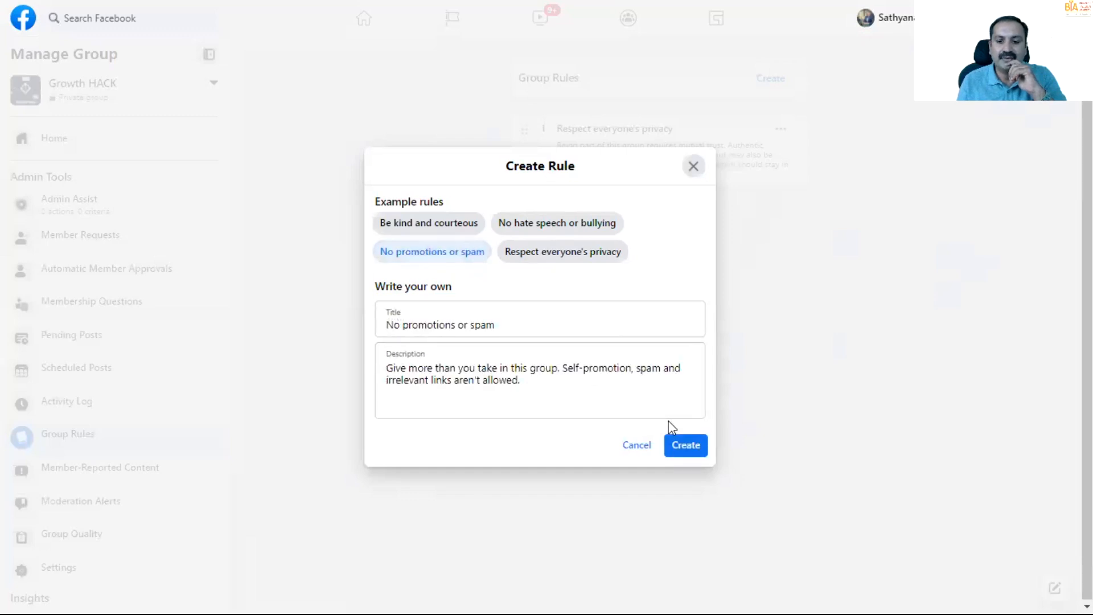
pyautogui.click(675, 445)
pyautogui.click(770, 79)
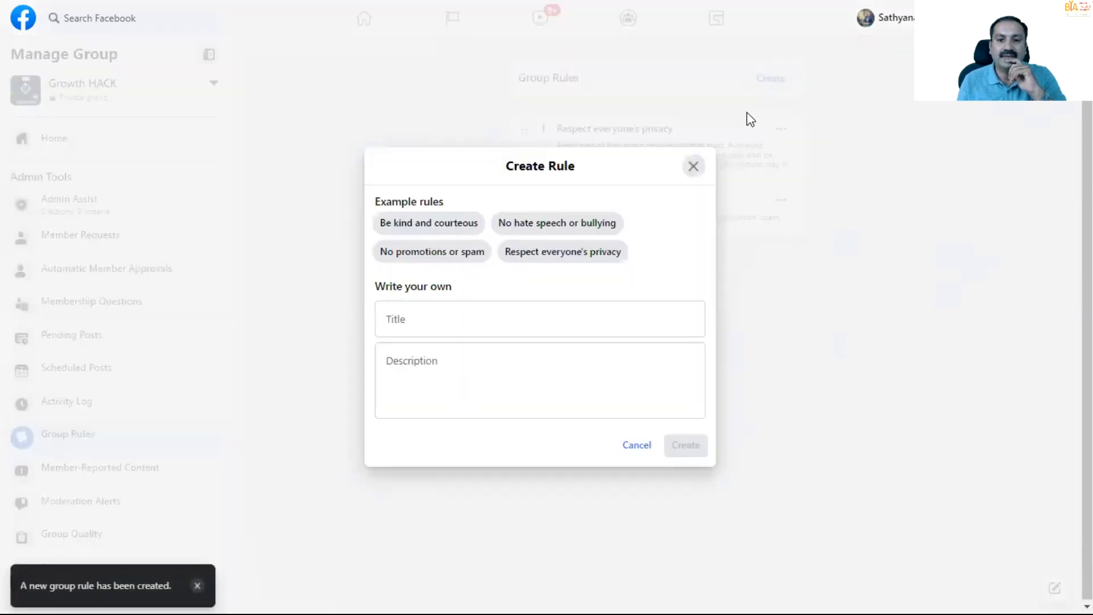
pyautogui.click(587, 229)
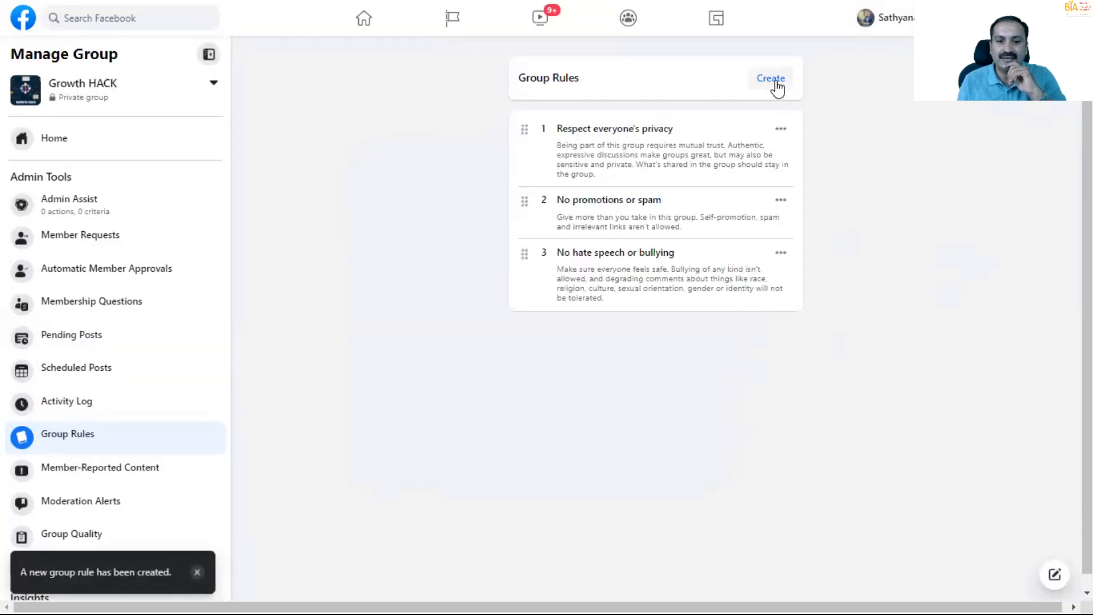
# - Create a fourth group rule from the example "Be kind and courteous"
pyautogui.click(772, 80)
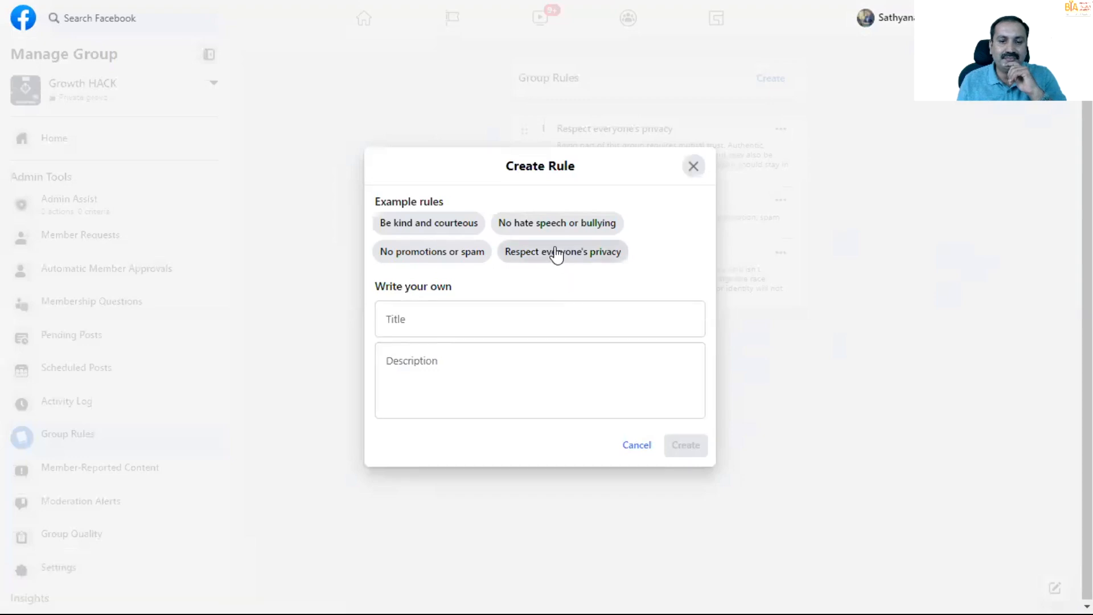
pyautogui.click(457, 227)
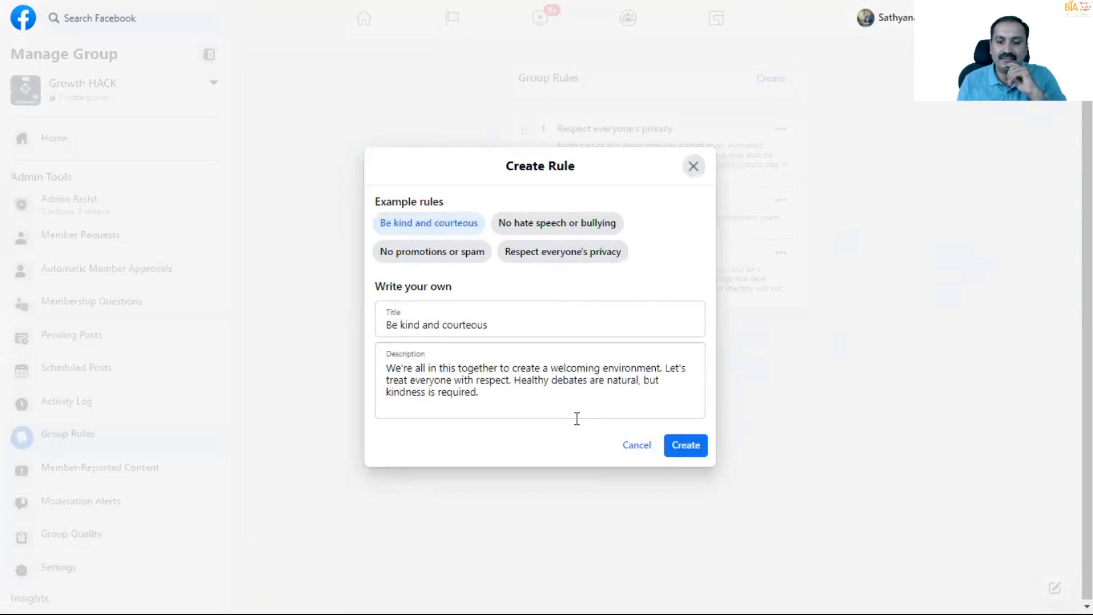
pyautogui.click(686, 444)
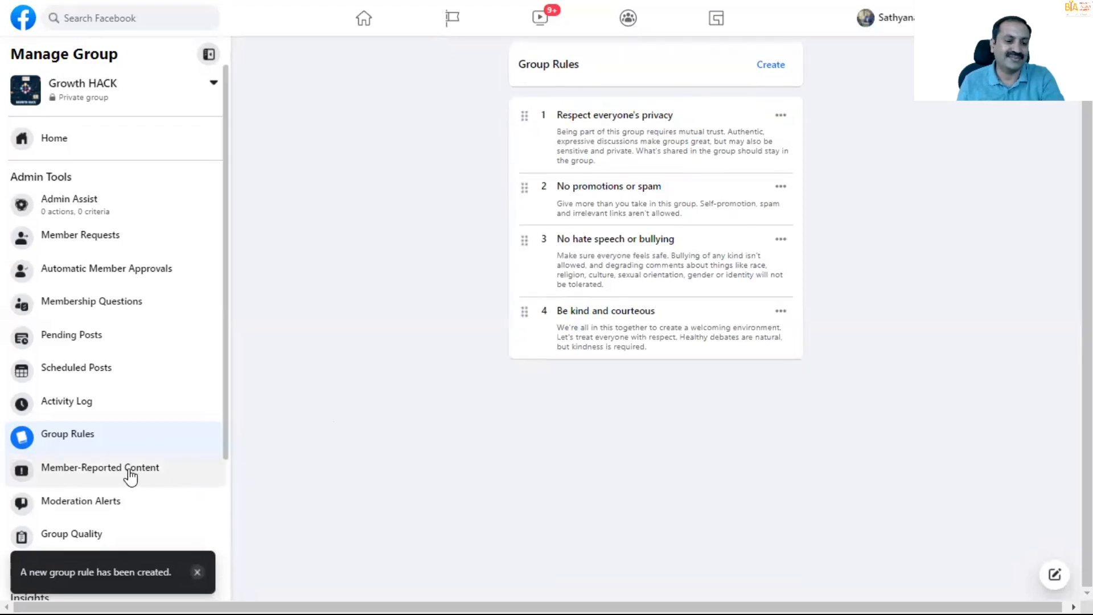
# - Open the managed group ಉದ್ಯೋಗಿಯಿಂದ ಉದ್ಯಮಿಯಾಗಿ and look through its announcements and posts
pyautogui.scroll(-4, 137, 478)
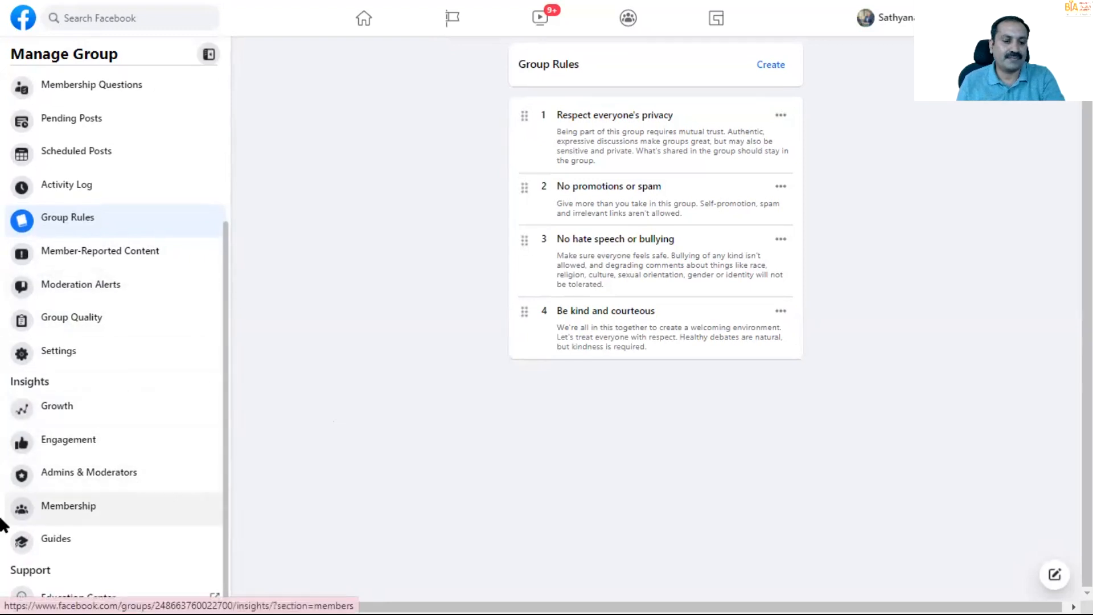
pyautogui.scroll(4, 200, 493)
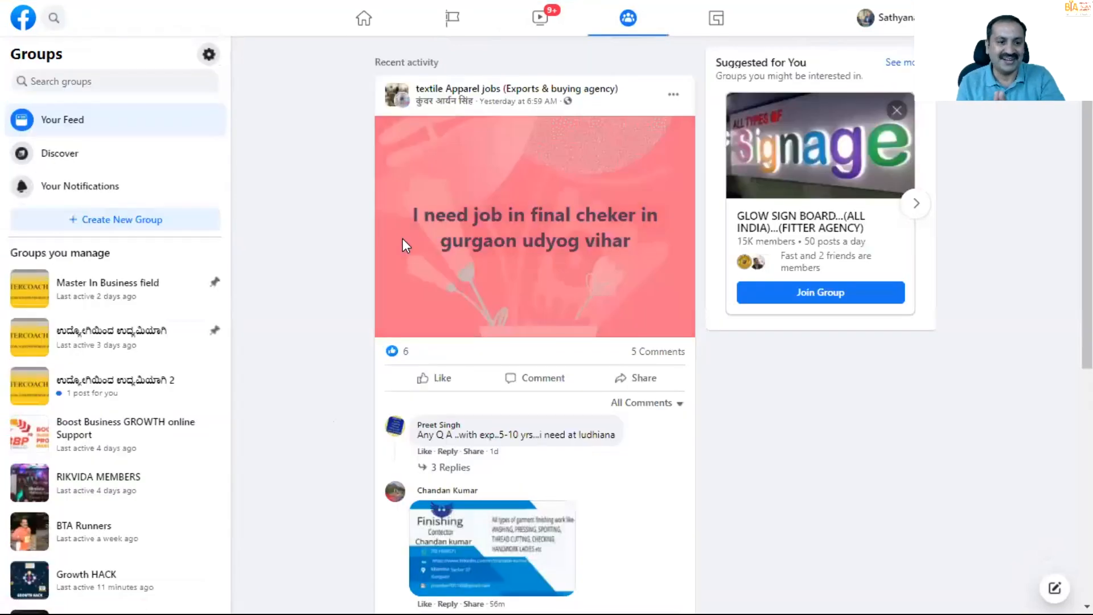
pyautogui.click(38, 342)
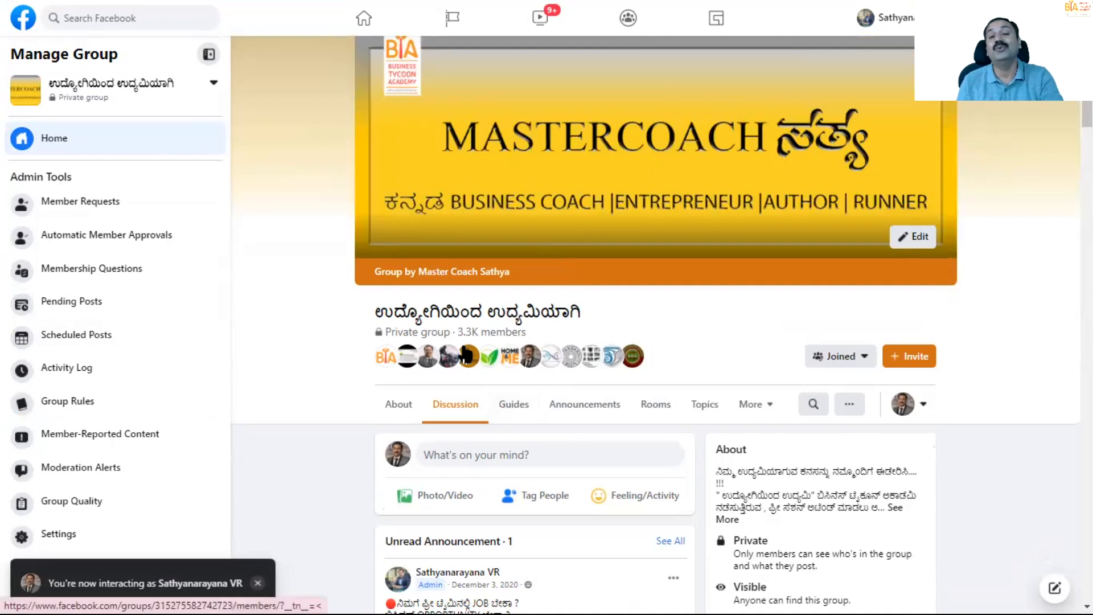
pyautogui.scroll(-4, 465, 354)
pyautogui.scroll(-18, 465, 354)
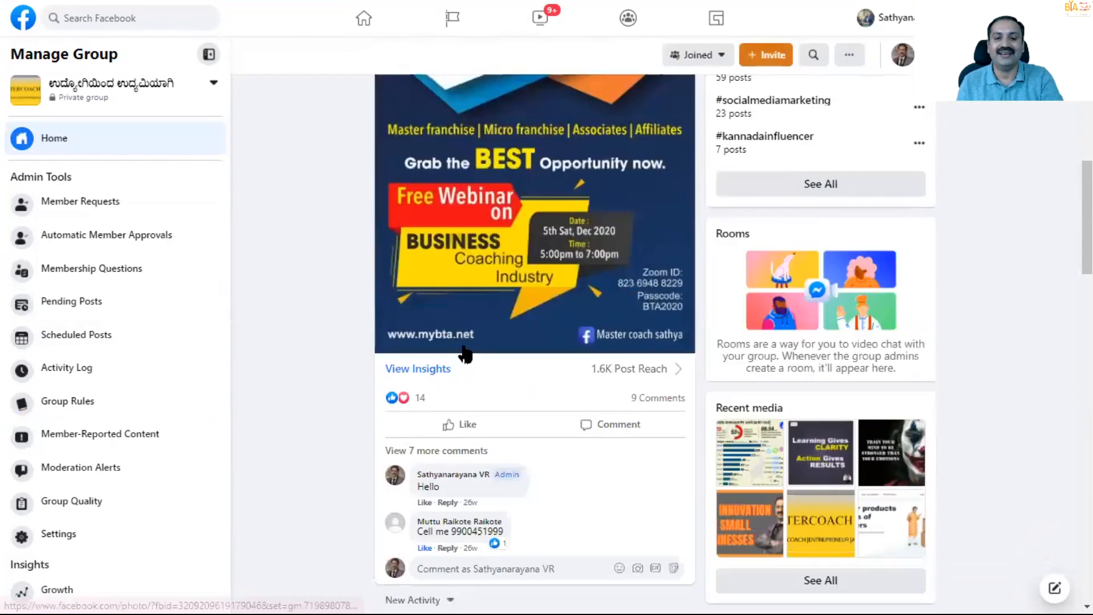
pyautogui.scroll(-14, 466, 354)
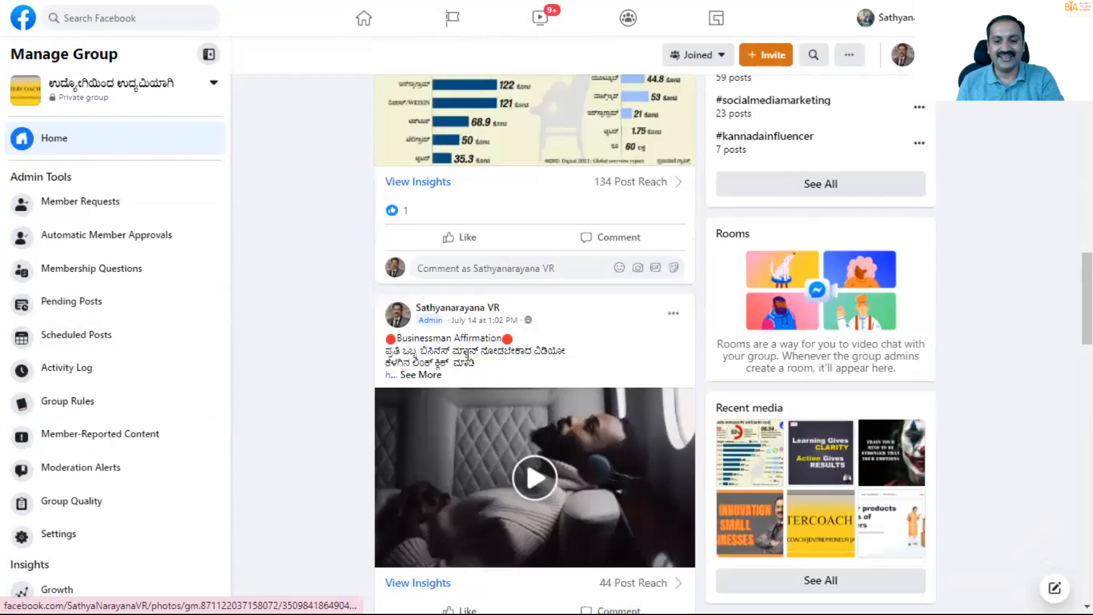
# - Look through the remaining admin posts in the private group ಉದ್ಯೋಗಿಯಿಂದ ಉದ್ಯಮಿಯಾಗಿ and return to the group's header
pyautogui.scroll(-20, 467, 363)
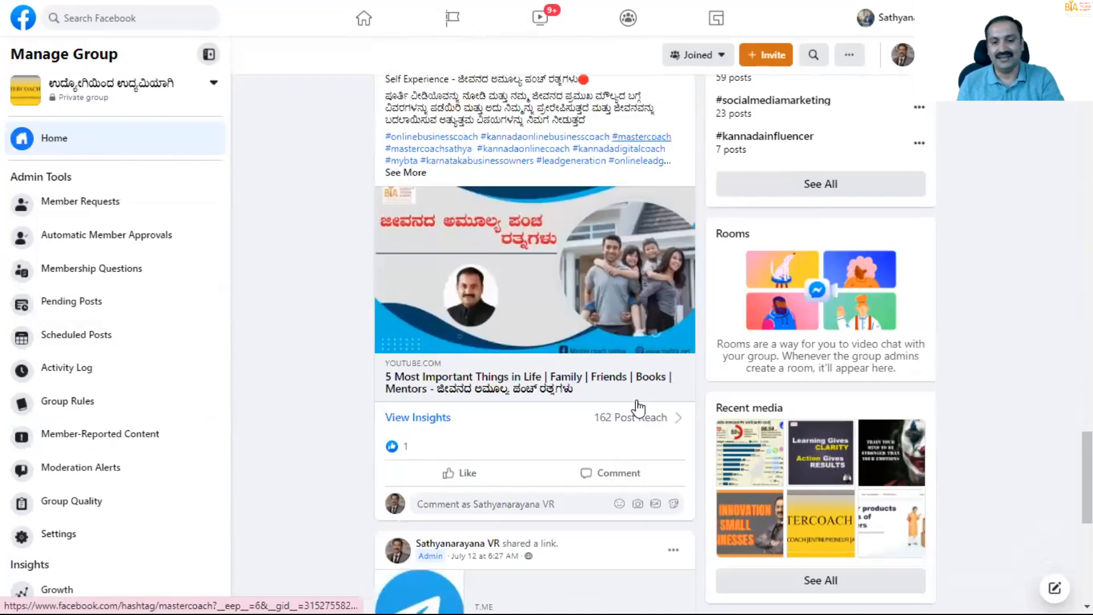
pyautogui.scroll(-11, 637, 405)
pyautogui.scroll(13, 637, 406)
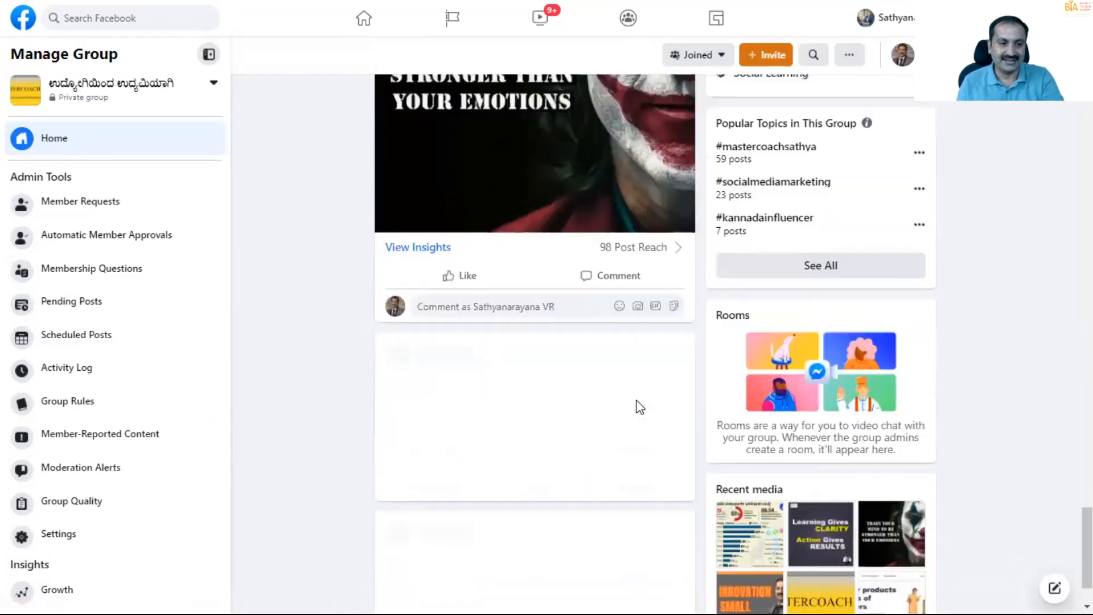
pyautogui.scroll(20, 637, 406)
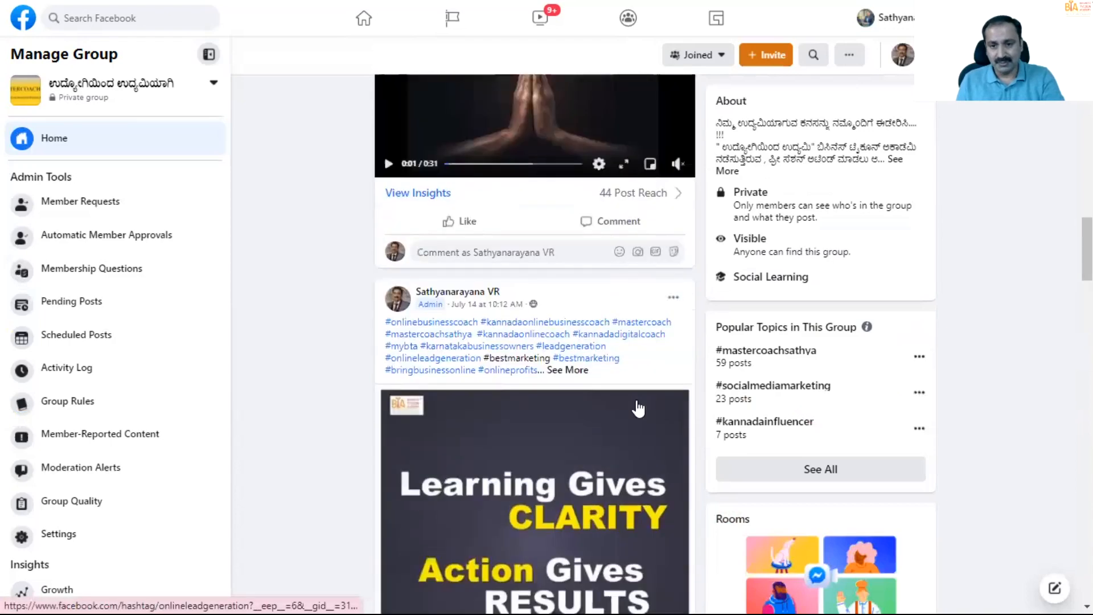
pyautogui.scroll(5, 637, 405)
pyautogui.scroll(7, 493, 337)
pyautogui.scroll(15, 494, 337)
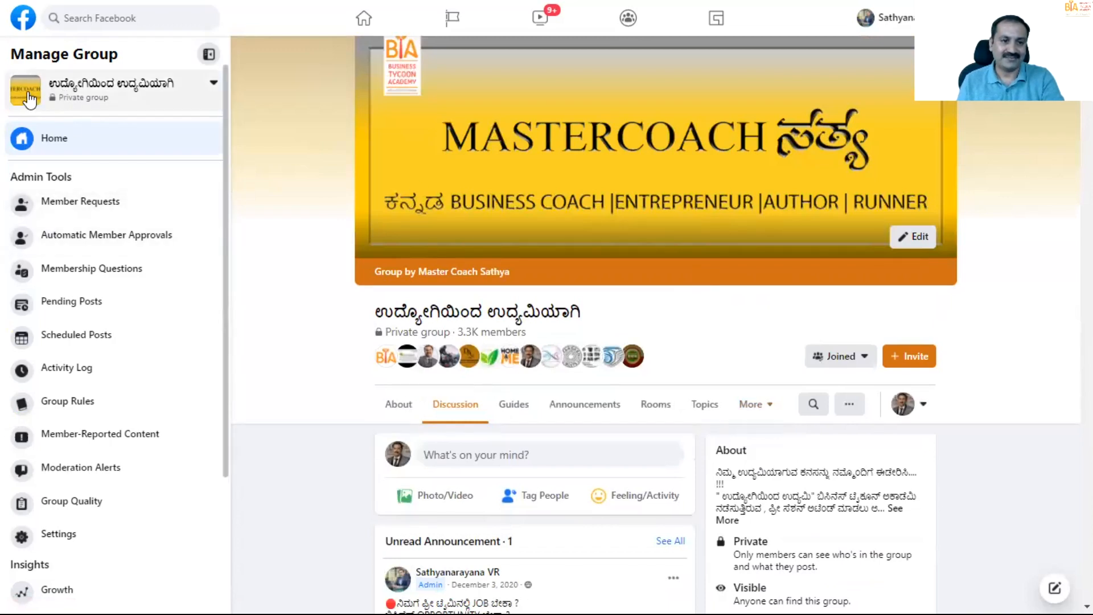
# - Switch to the public group ಉದ್ಯೋಗಿಯಿಂದ ಉದ್ಯಮಿಯಾಗಿ 2 and view its header and newest posts
pyautogui.click(29, 99)
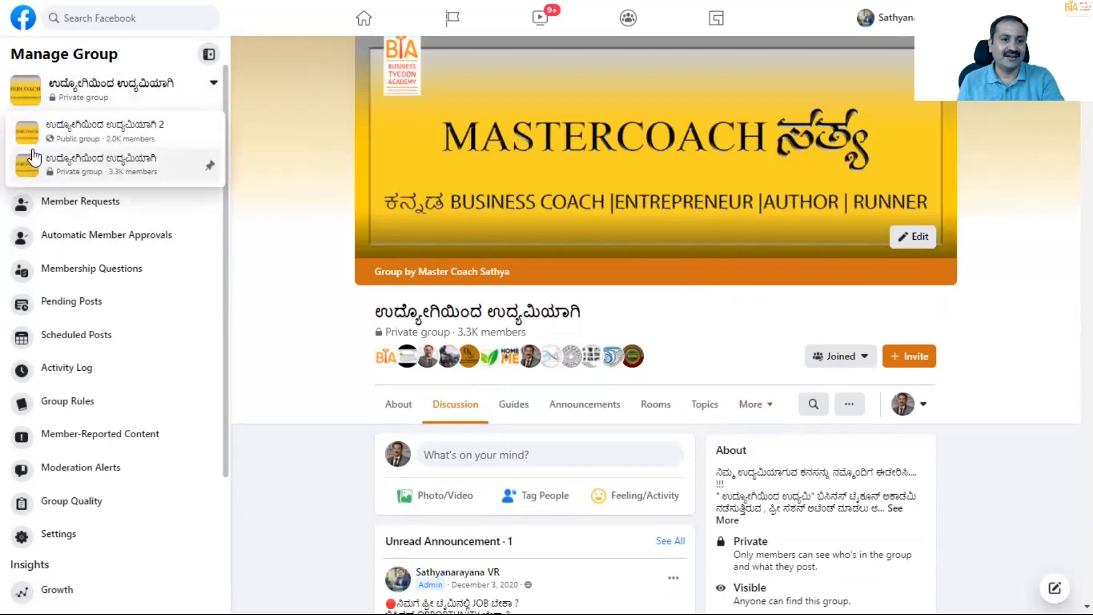
pyautogui.click(34, 159)
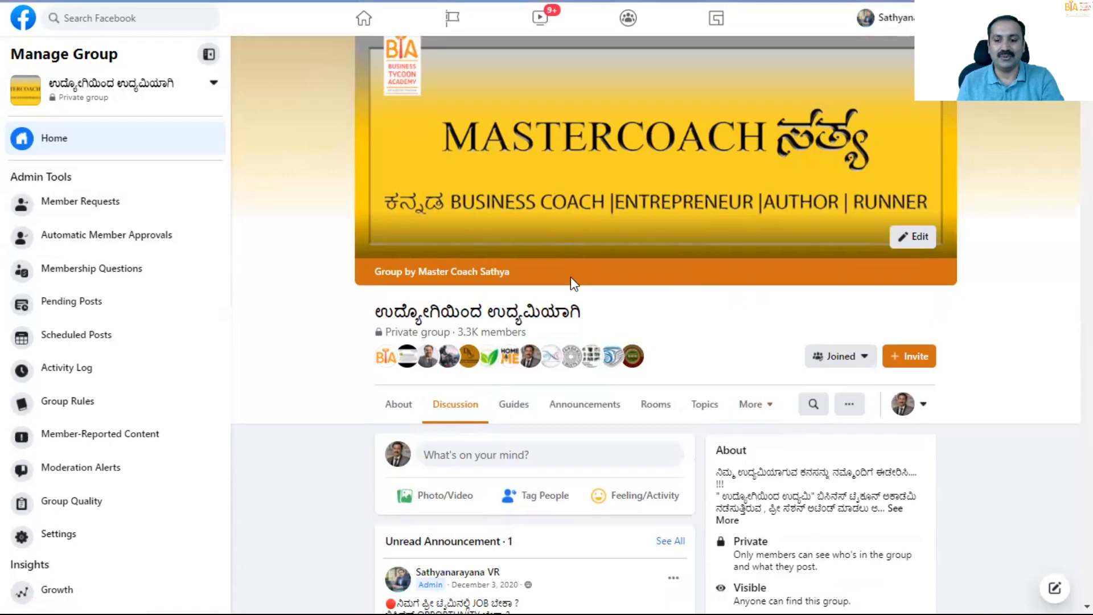
pyautogui.scroll(-9, 572, 304)
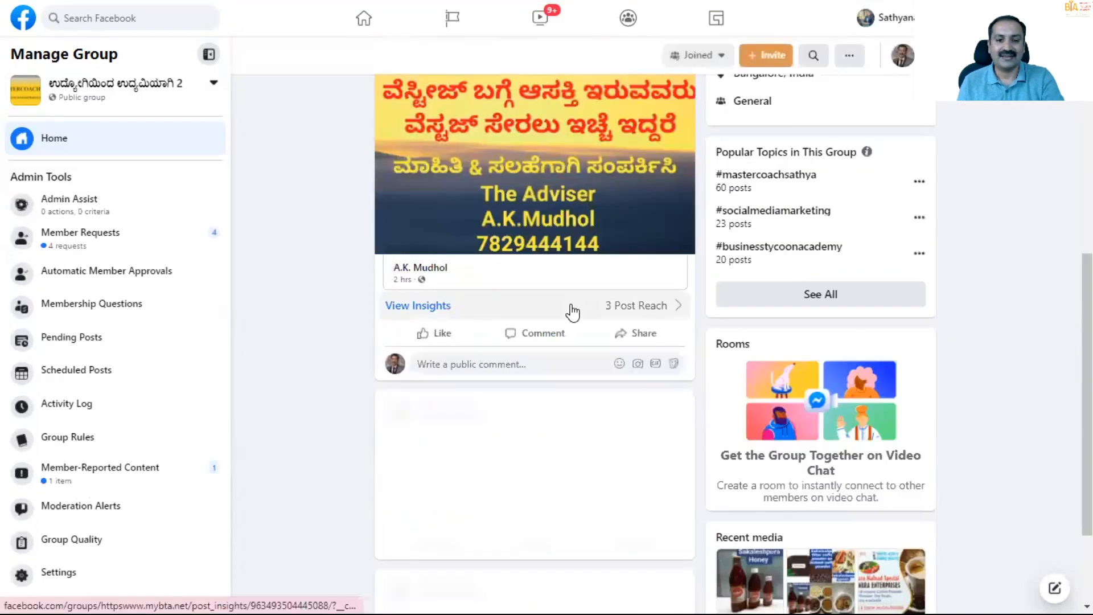
pyautogui.scroll(4, 571, 305)
pyautogui.scroll(3, 572, 310)
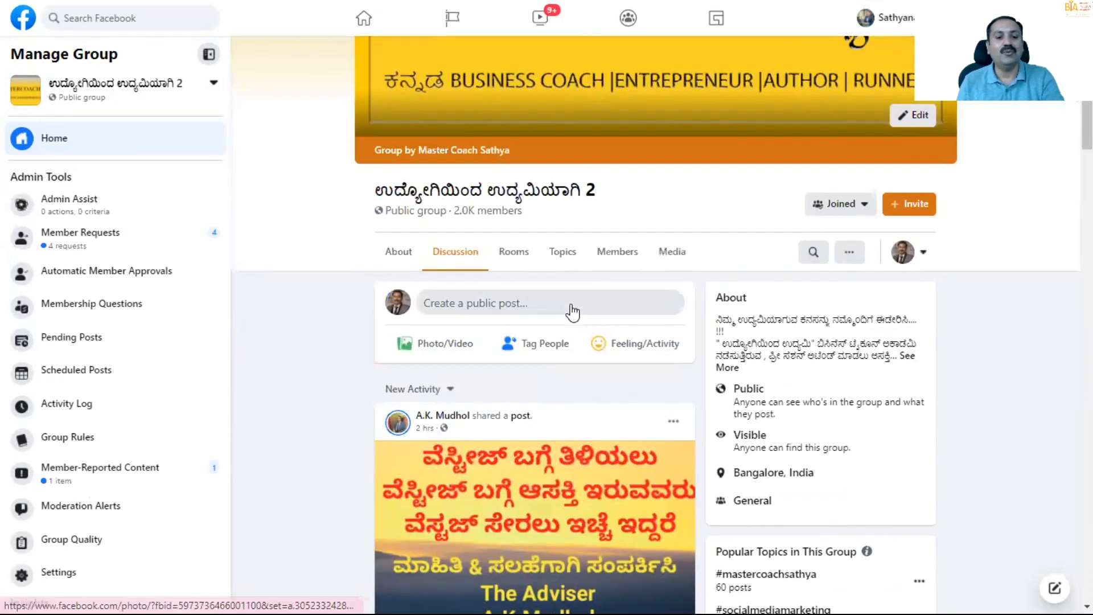
pyautogui.scroll(-5, 571, 347)
pyautogui.scroll(6, 569, 351)
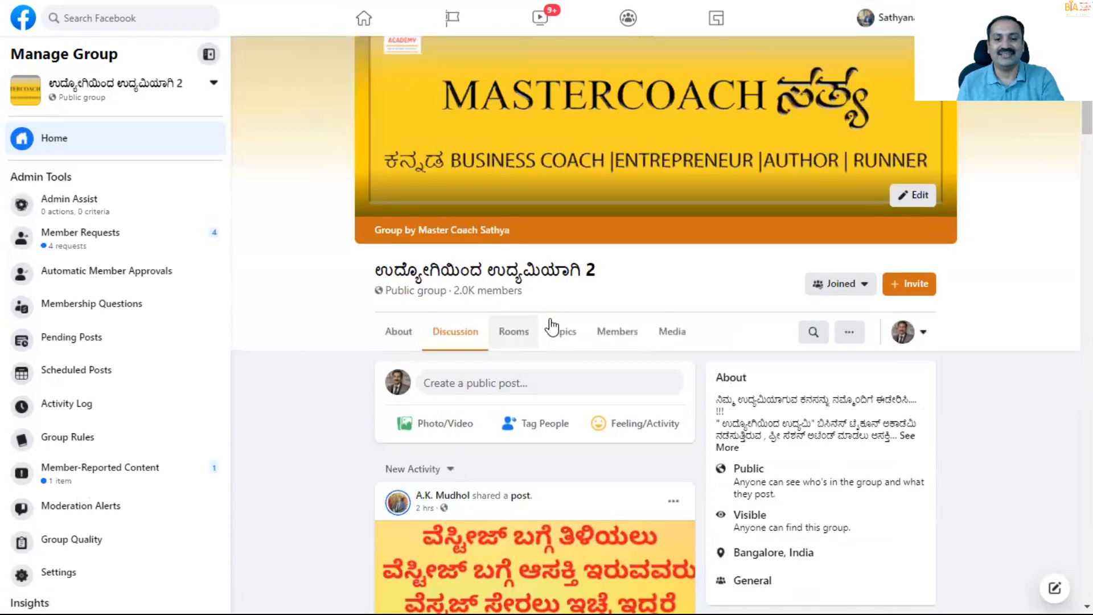
pyautogui.scroll(-8, 535, 338)
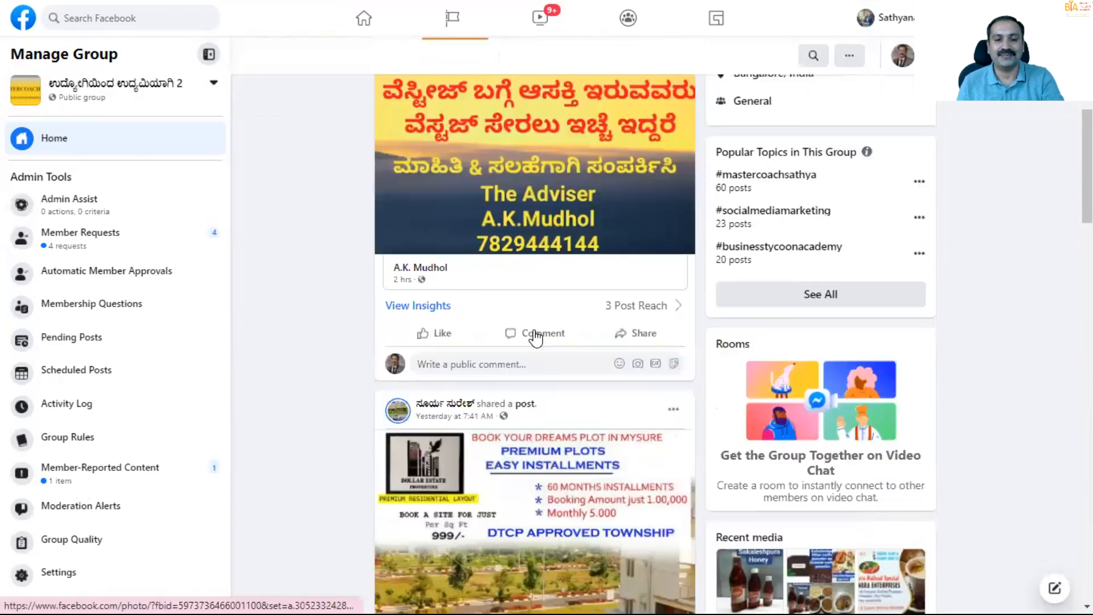
pyautogui.scroll(2, 508, 302)
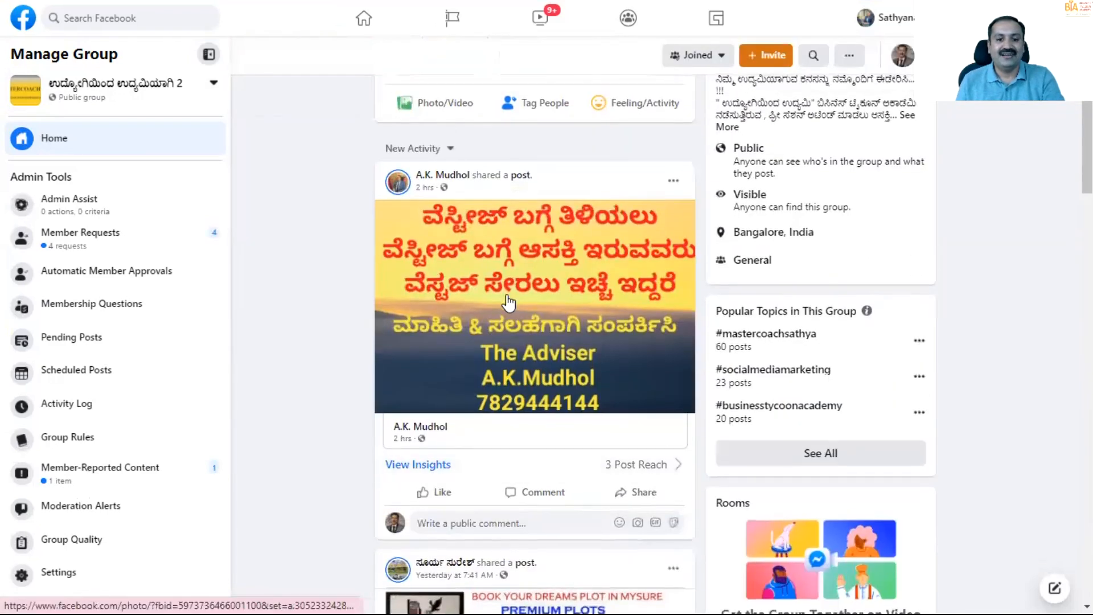
# - Examine the older member posts in the public group's discussion feed for the kinds of content members share
pyautogui.scroll(-8, 509, 302)
pyautogui.scroll(-8, 508, 302)
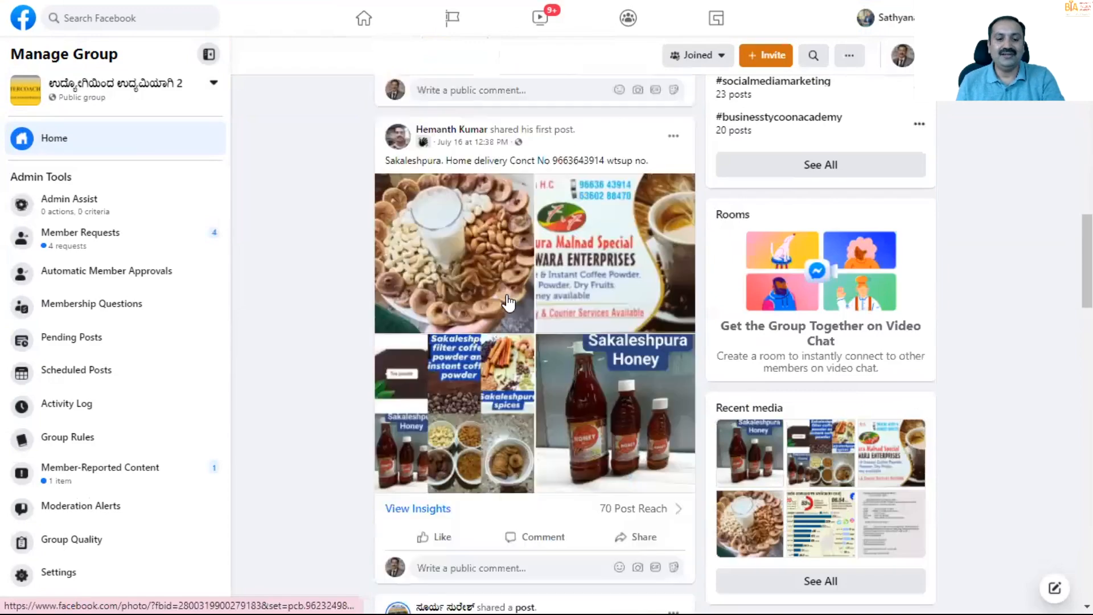
pyautogui.scroll(-10, 508, 302)
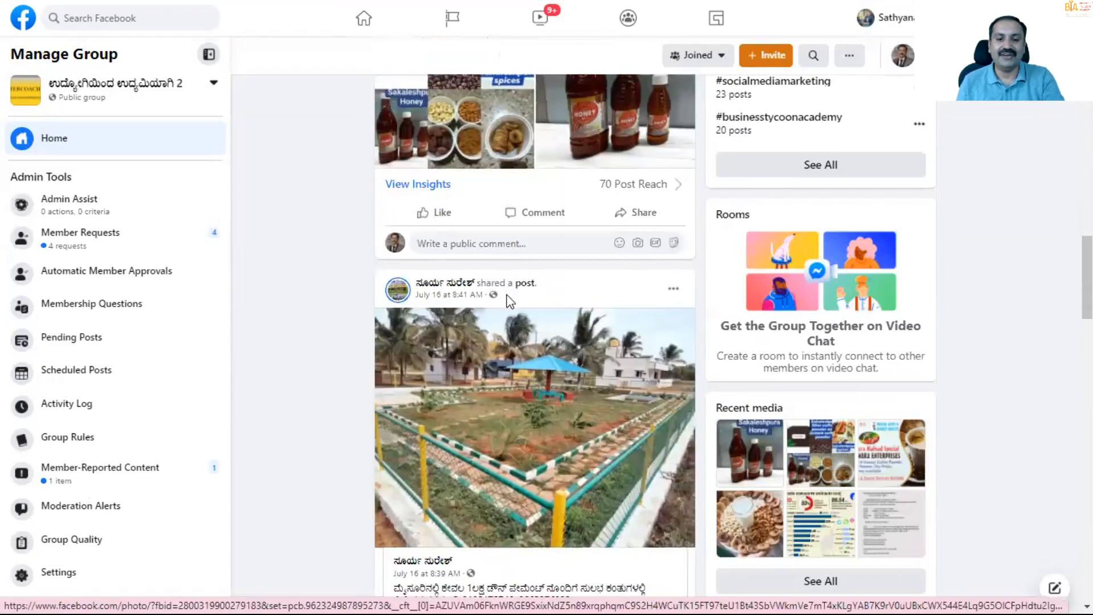
pyautogui.scroll(2, 508, 303)
pyautogui.scroll(-18, 508, 303)
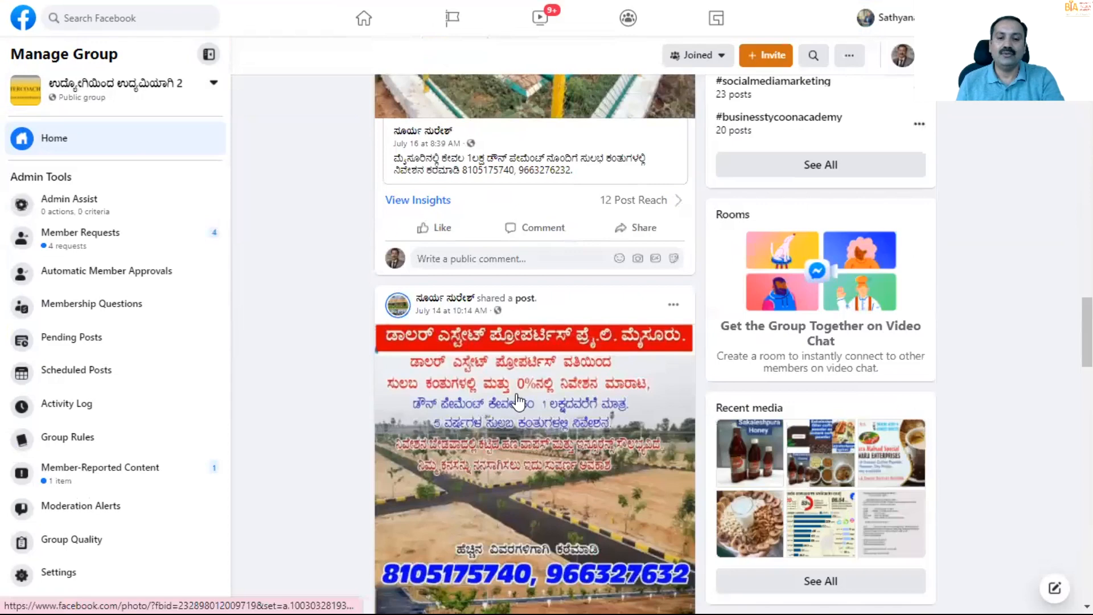
pyautogui.scroll(-7, 516, 403)
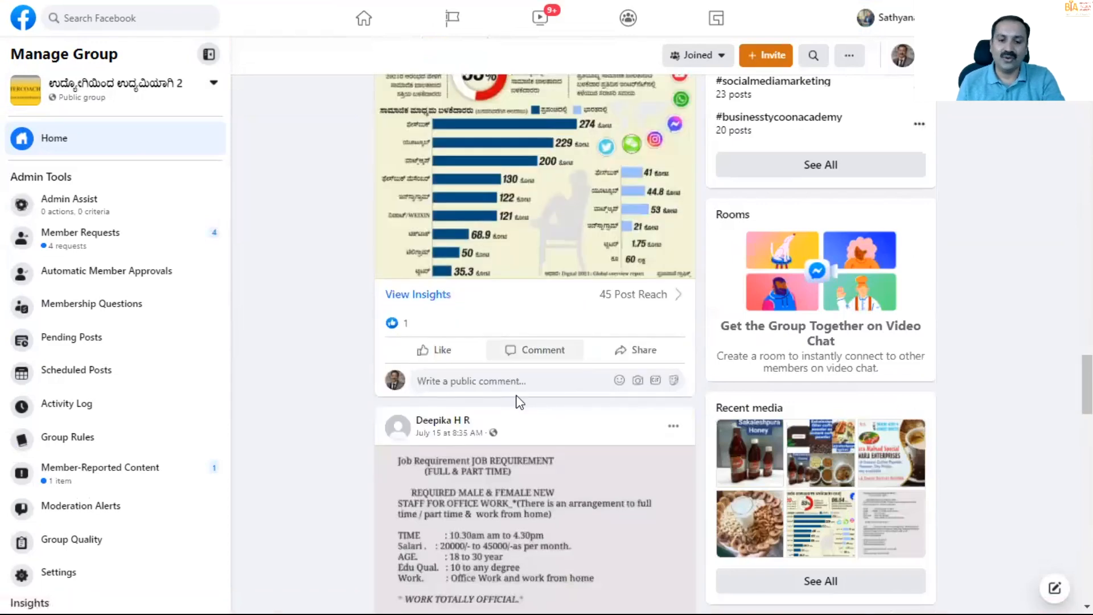
pyautogui.scroll(-18, 519, 402)
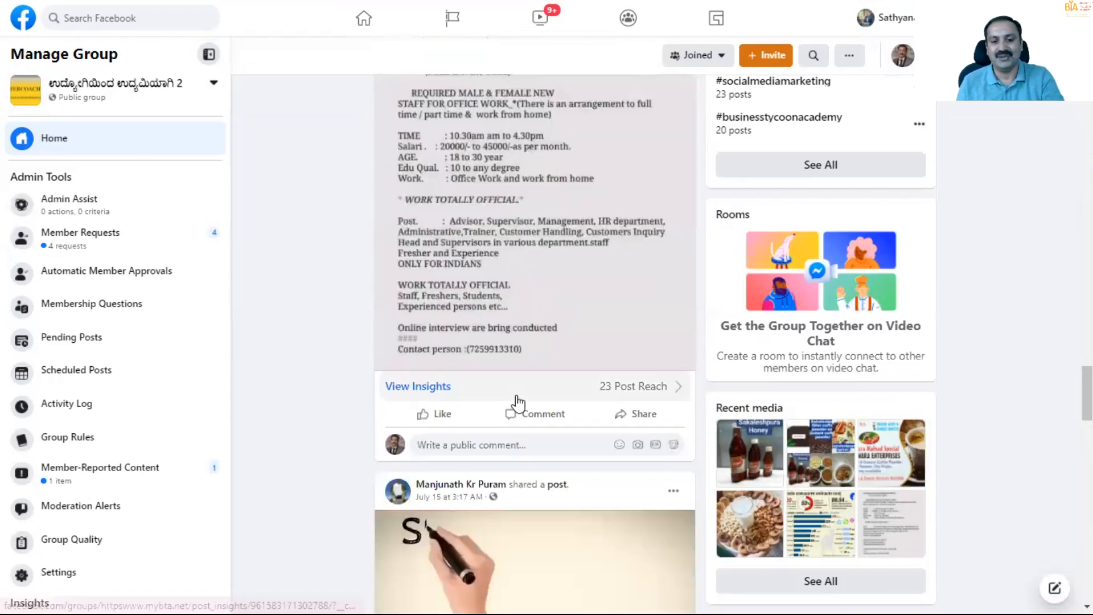
pyautogui.scroll(-20, 518, 403)
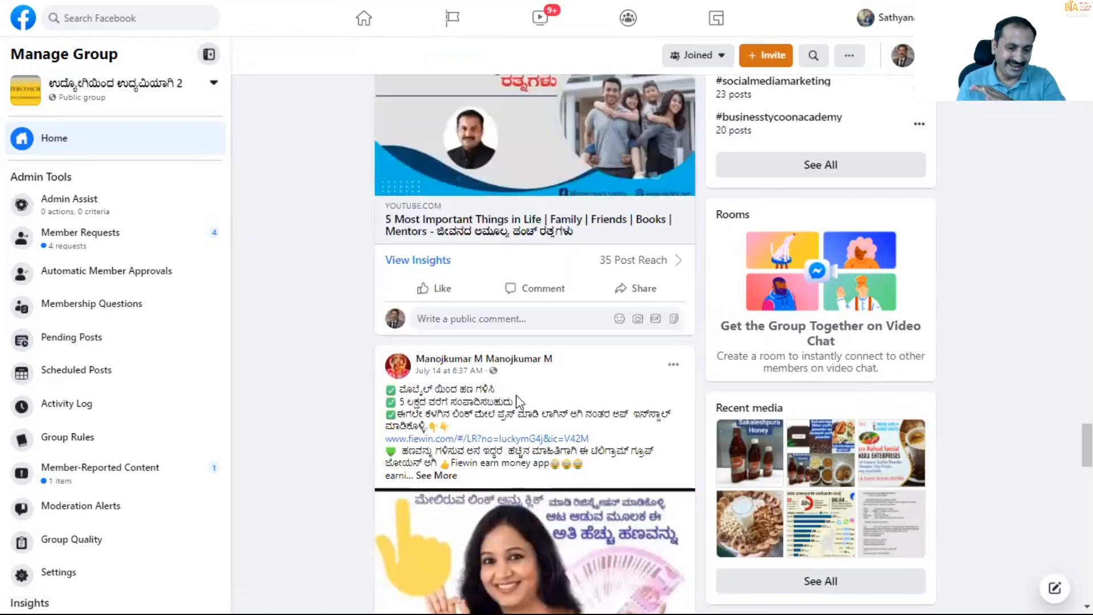
pyautogui.scroll(-13, 518, 403)
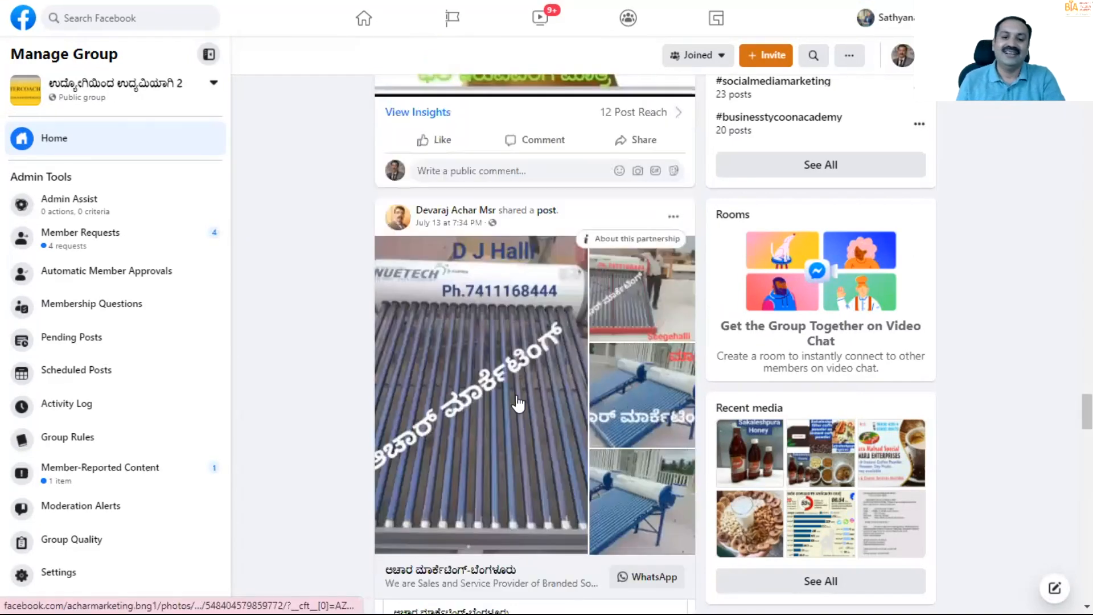
pyautogui.scroll(7, 518, 403)
pyautogui.scroll(3, 518, 403)
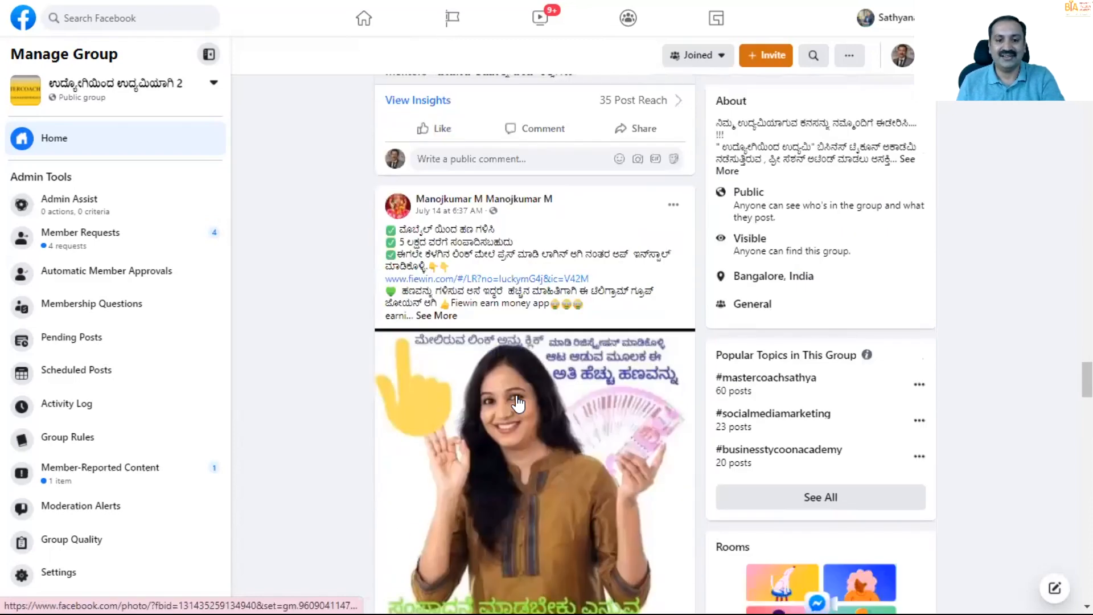
pyautogui.scroll(-6, 518, 403)
pyautogui.scroll(-20, 518, 403)
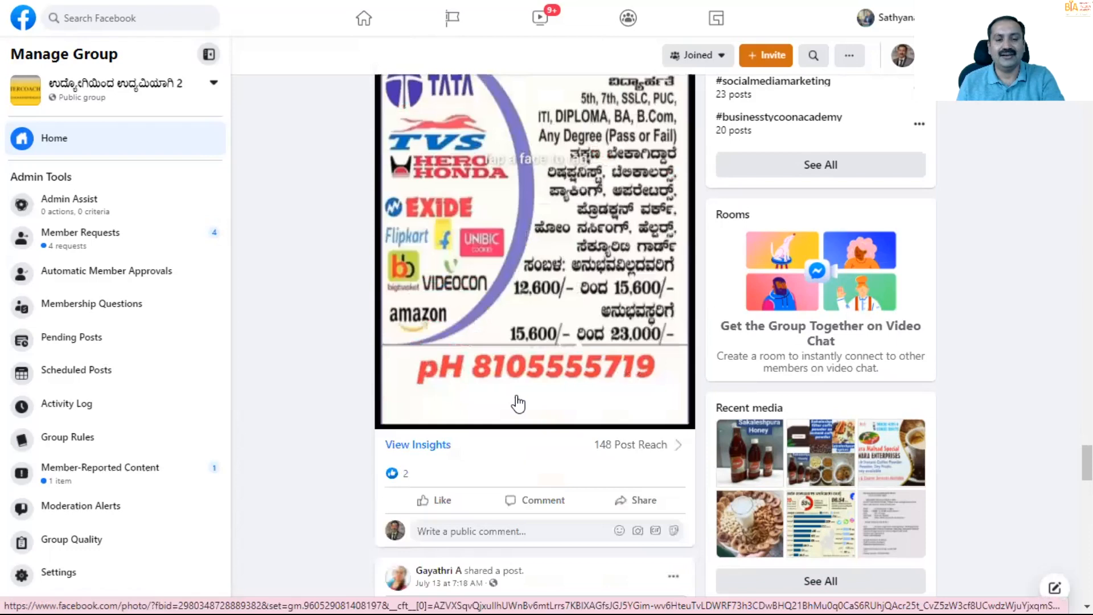
pyautogui.scroll(-20, 518, 403)
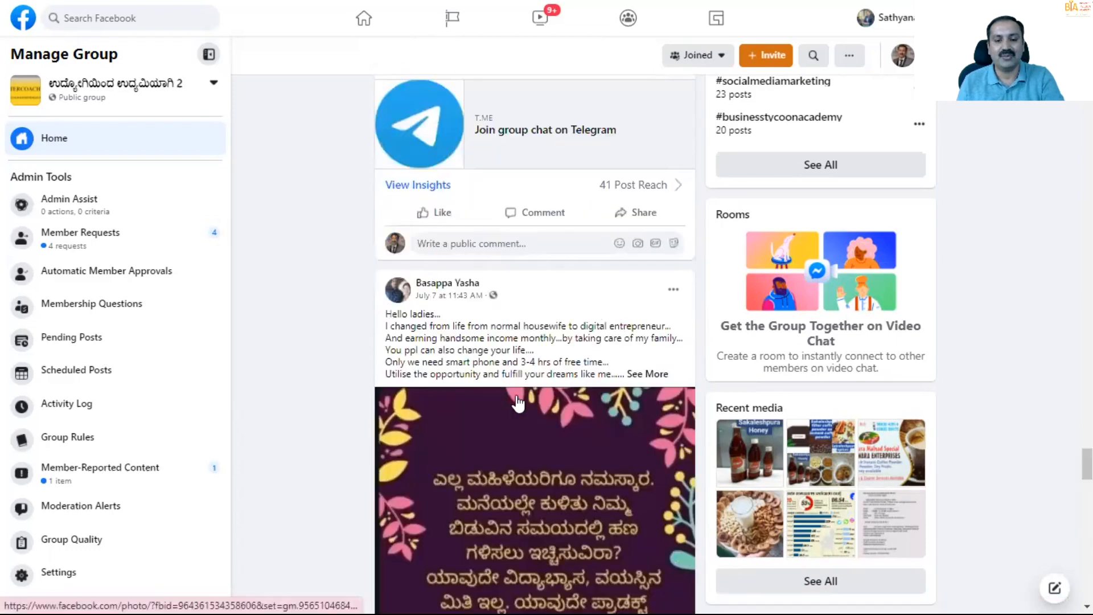
pyautogui.scroll(-18, 518, 403)
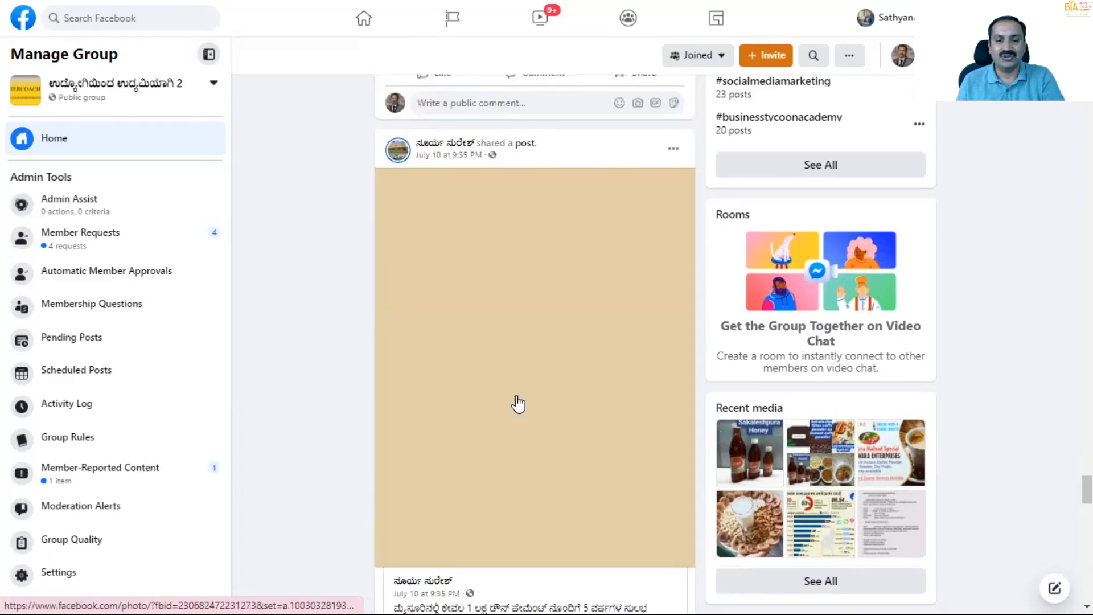
pyautogui.scroll(-8, 518, 403)
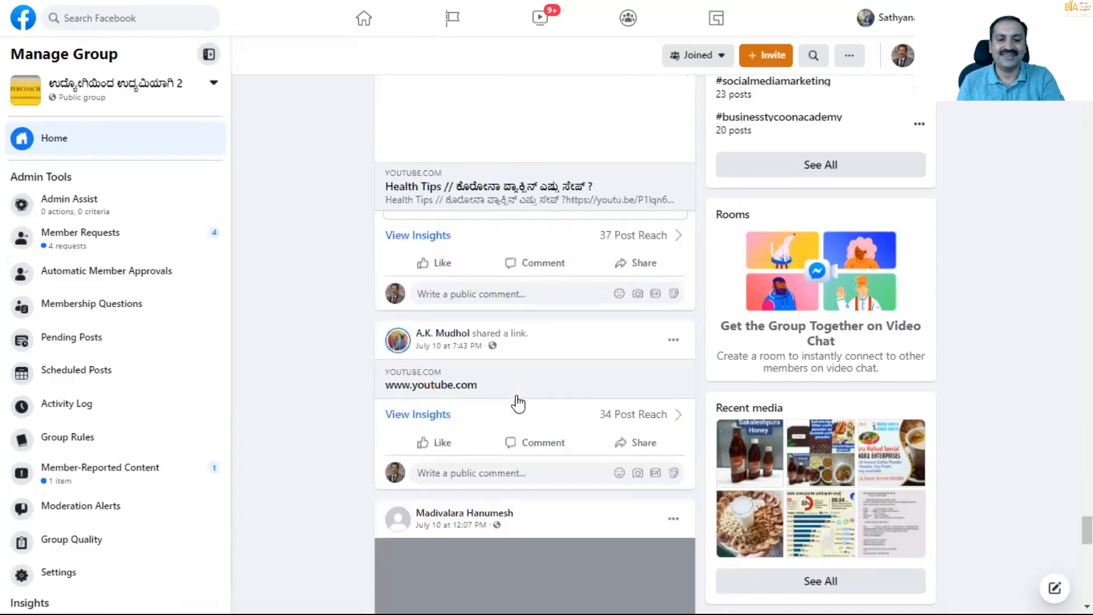
pyautogui.scroll(-20, 518, 403)
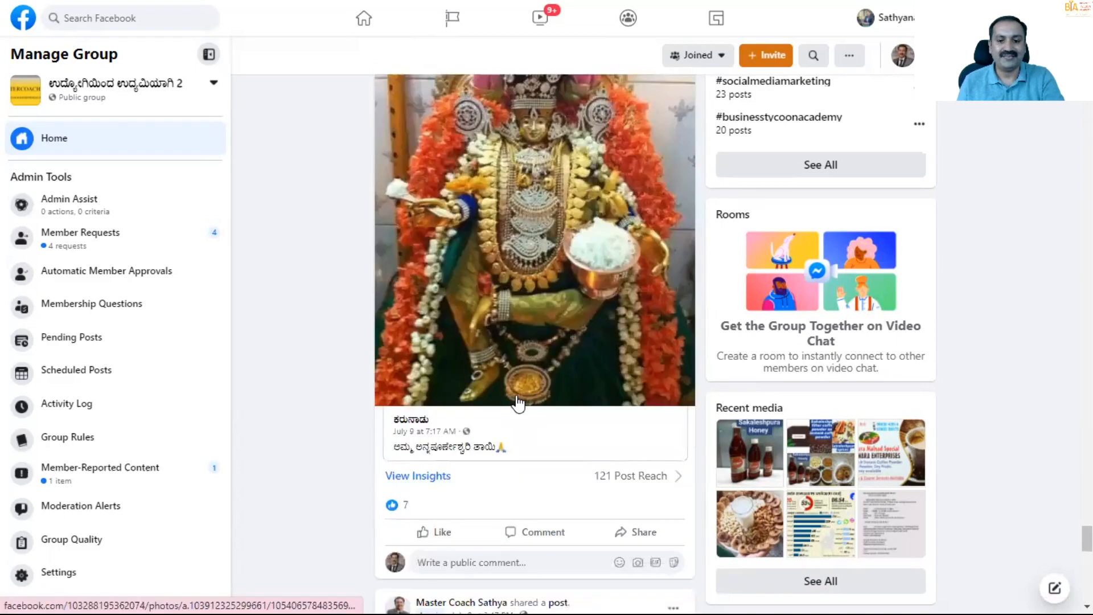
pyautogui.scroll(-10, 517, 403)
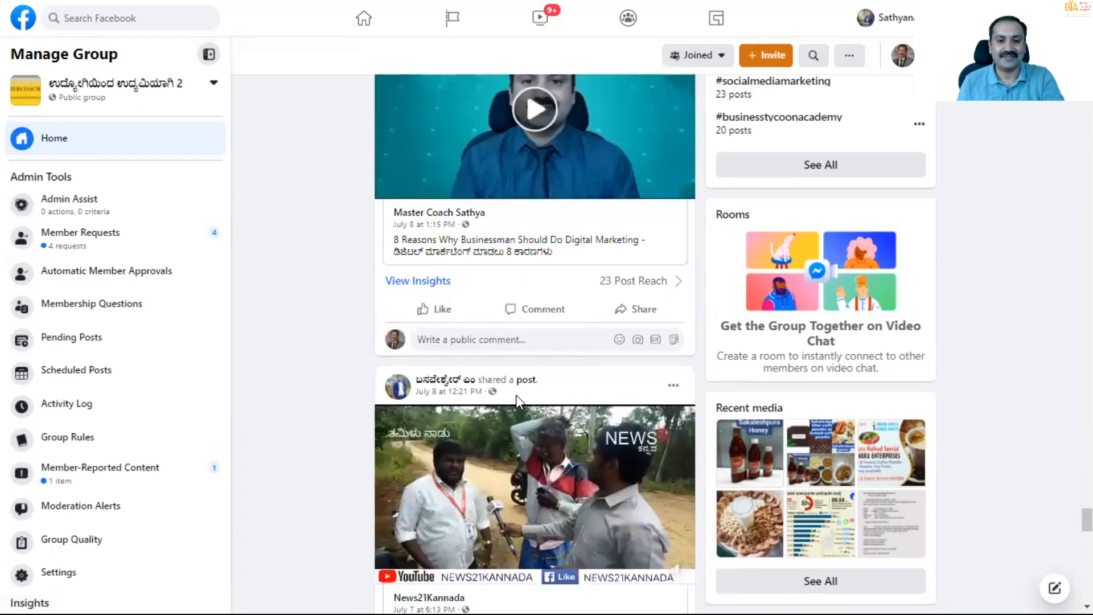
pyautogui.scroll(-13, 515, 395)
pyautogui.scroll(20, 516, 395)
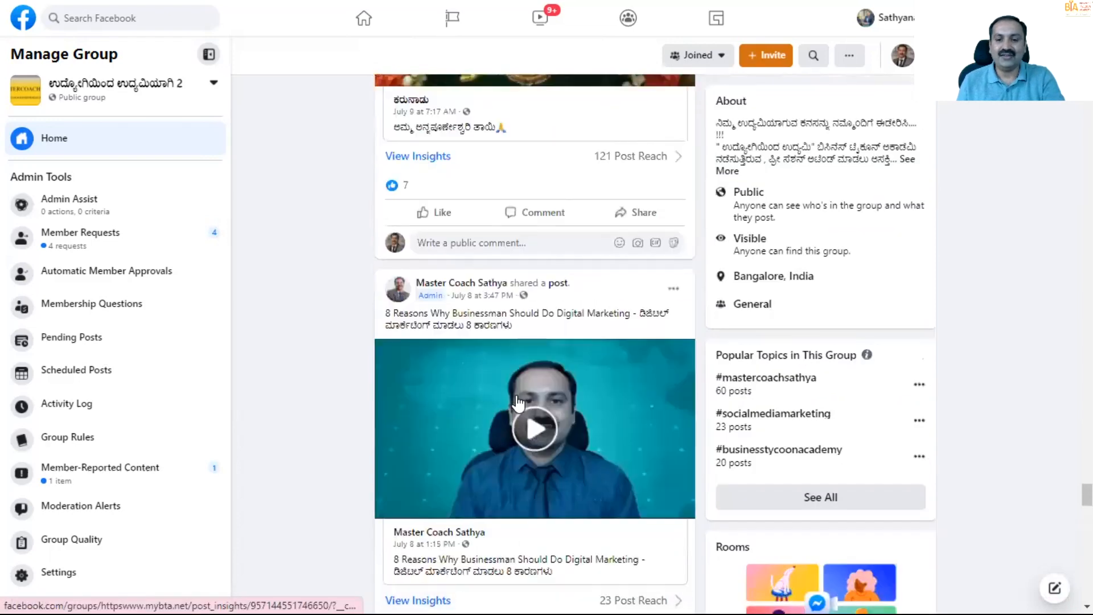
pyautogui.scroll(-20, 517, 403)
pyautogui.scroll(-20, 517, 403)
pyautogui.scroll(10, 502, 405)
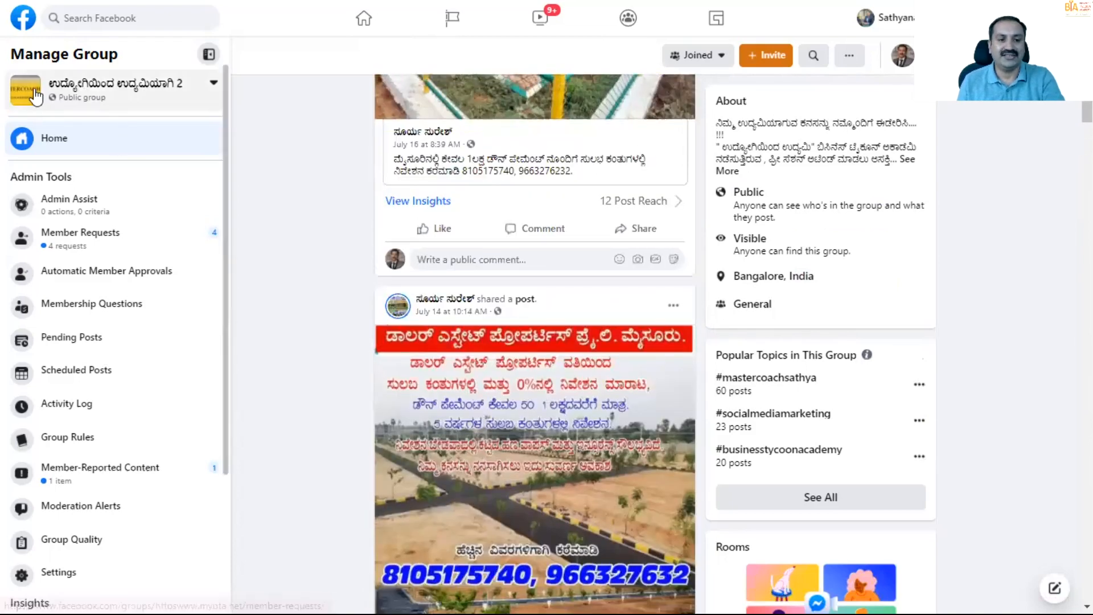
# - Open the managed private group Master In Business field and look through its posts, question posts and member answers
pyautogui.click(36, 97)
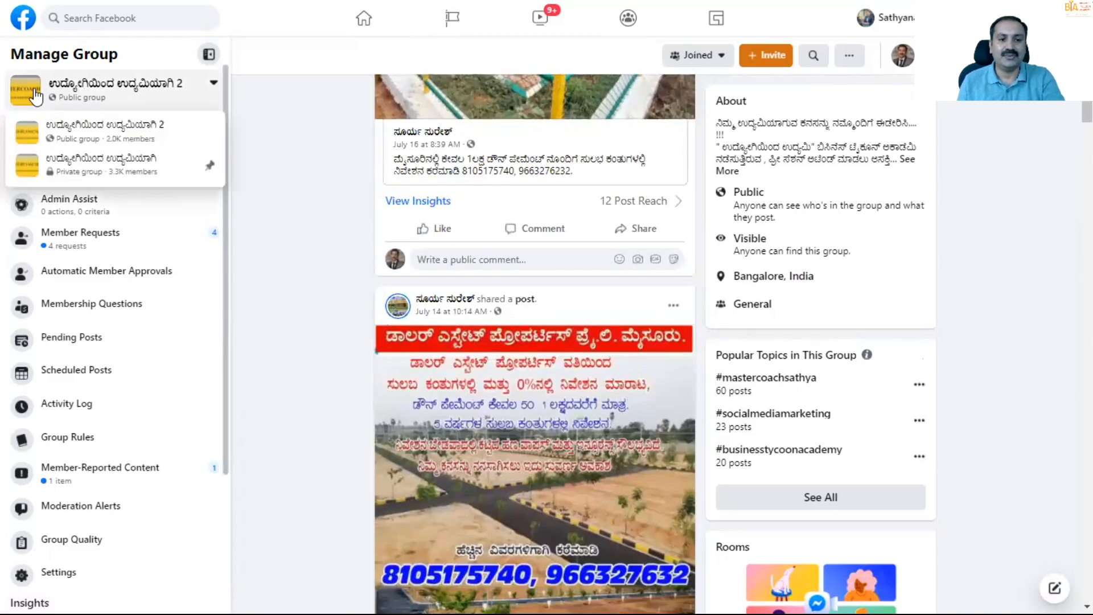
pyautogui.click(627, 21)
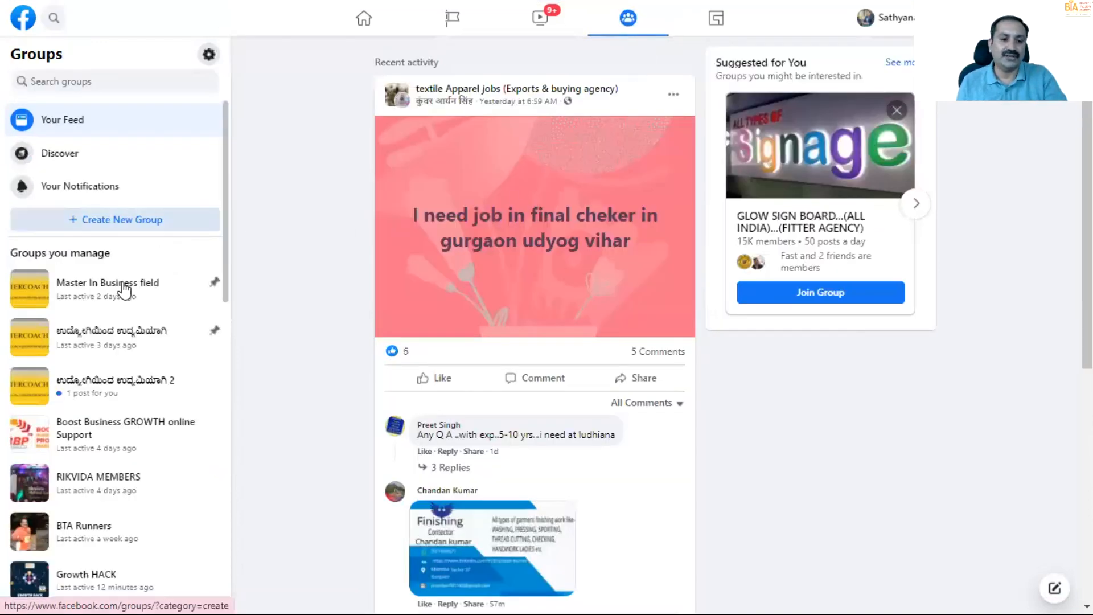
pyautogui.click(20, 293)
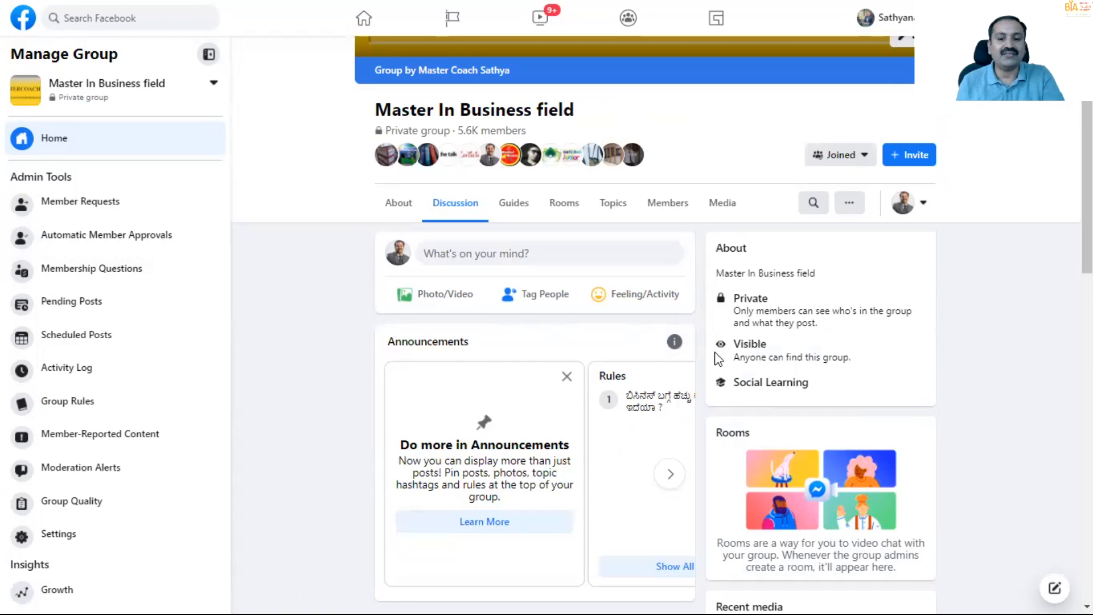
pyautogui.scroll(-10, 667, 319)
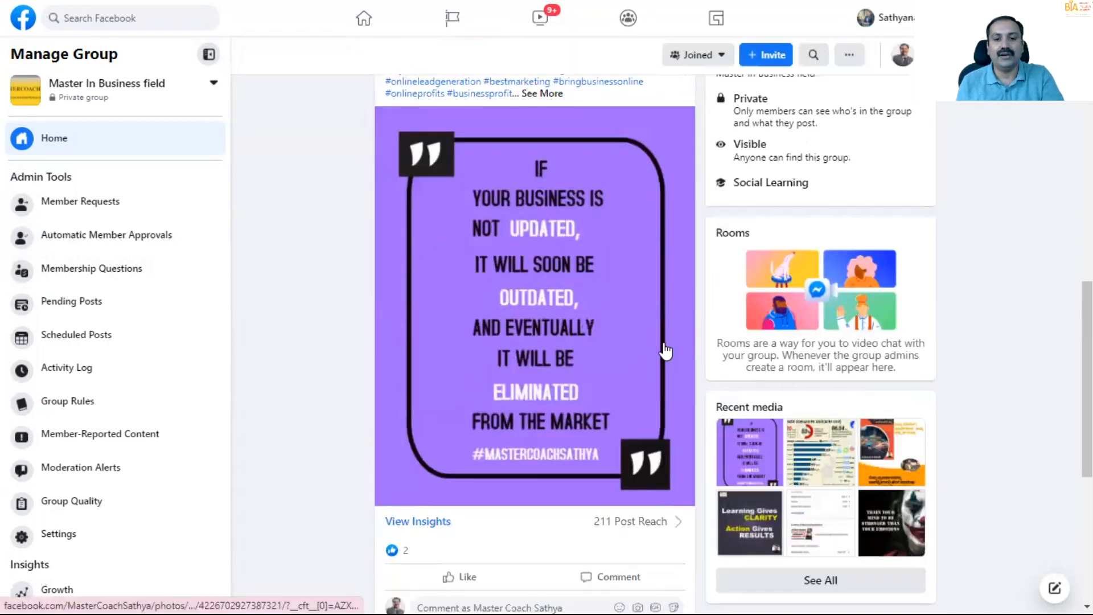
pyautogui.scroll(-11, 580, 326)
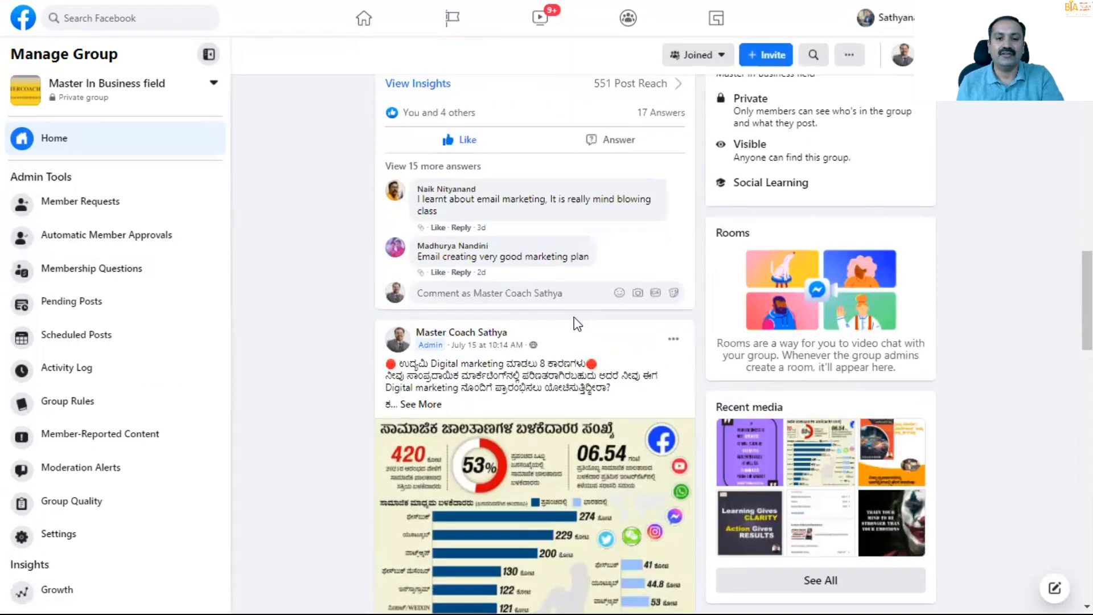
pyautogui.scroll(4, 576, 324)
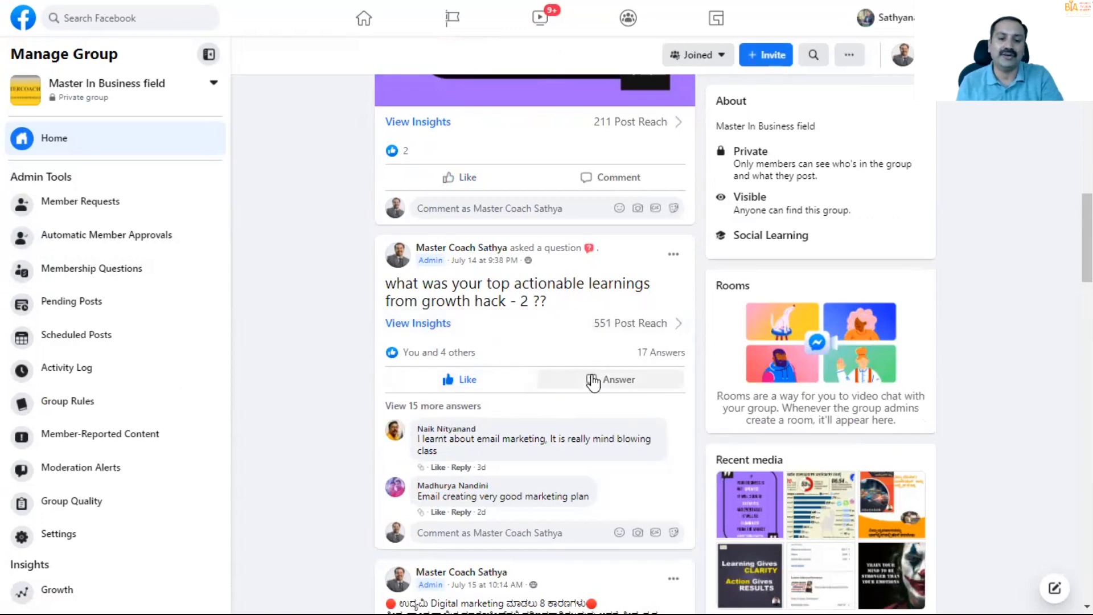
pyautogui.scroll(-5, 593, 378)
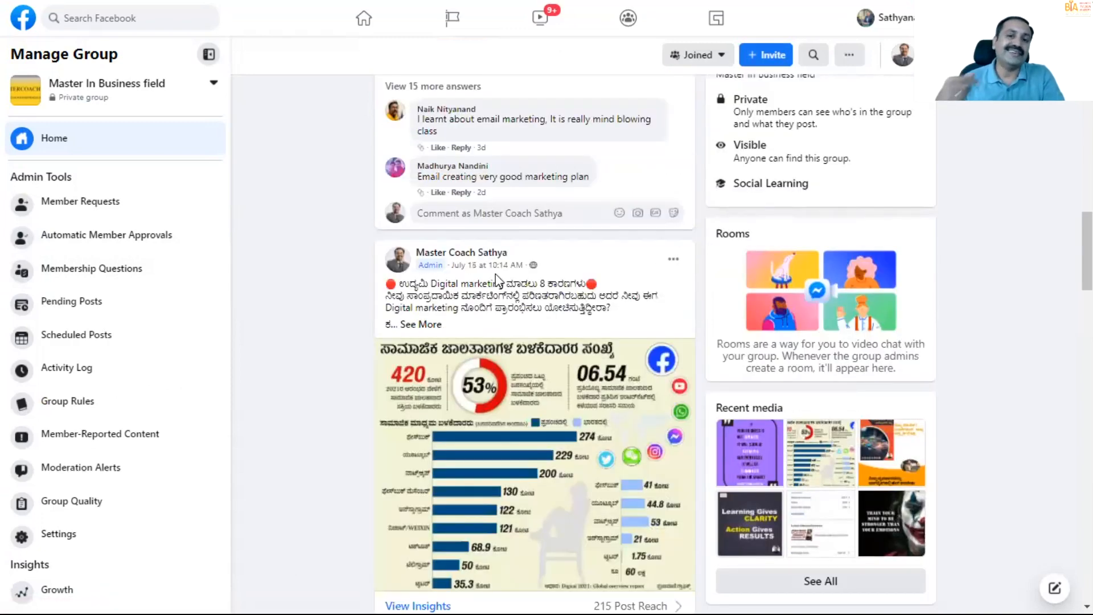
pyautogui.scroll(-7, 497, 280)
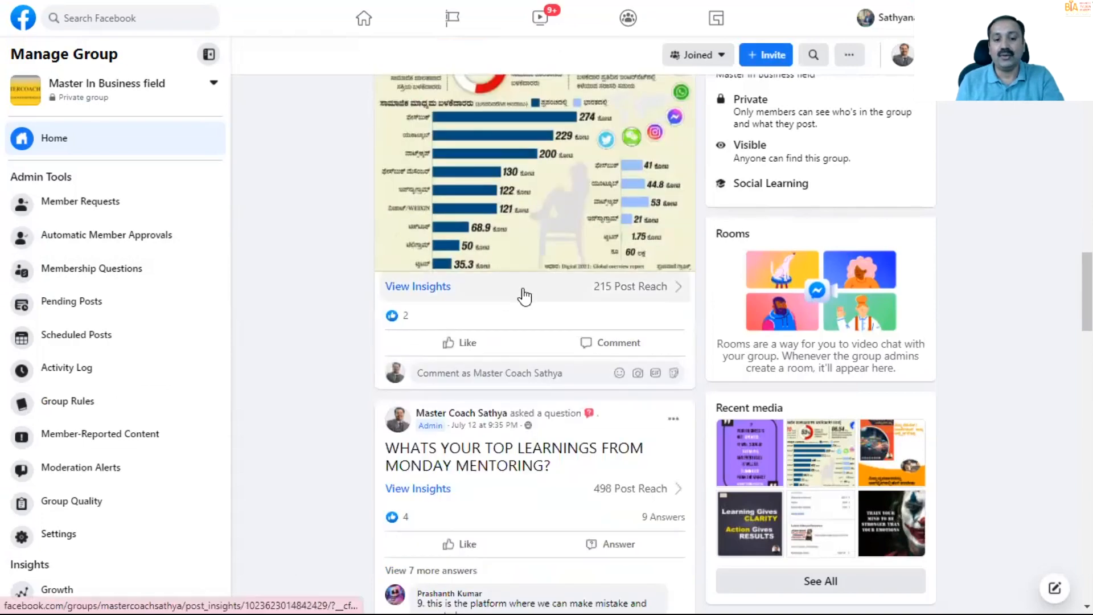
# - Look through the July admin posts in Master In Business field, from the e-book offer and affirmation videos to the YouTube dashboard screenshot
pyautogui.scroll(-8, 587, 367)
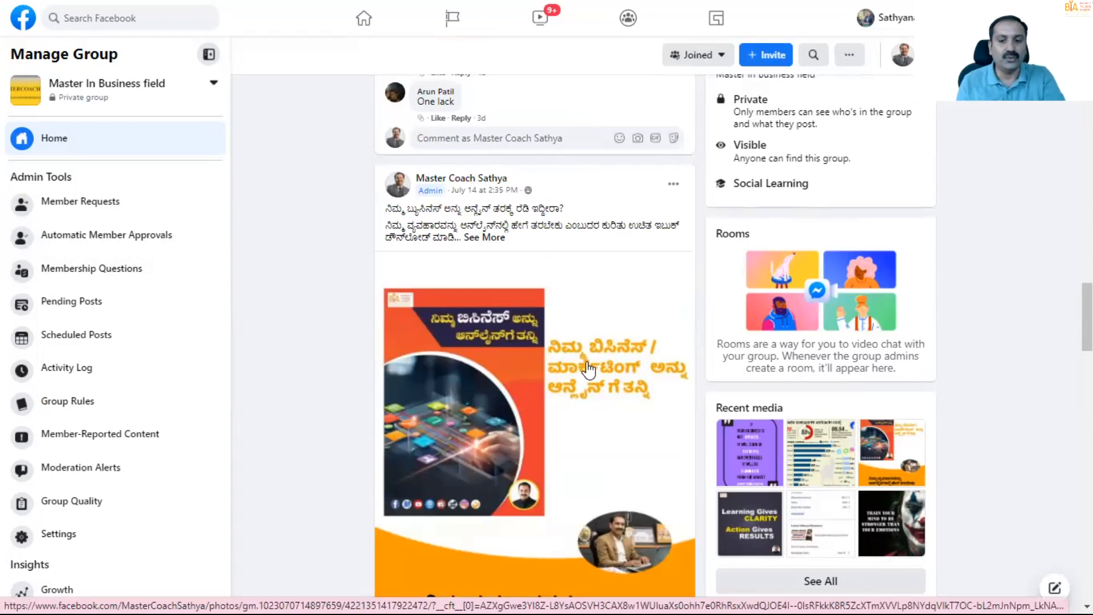
pyautogui.scroll(-10, 587, 368)
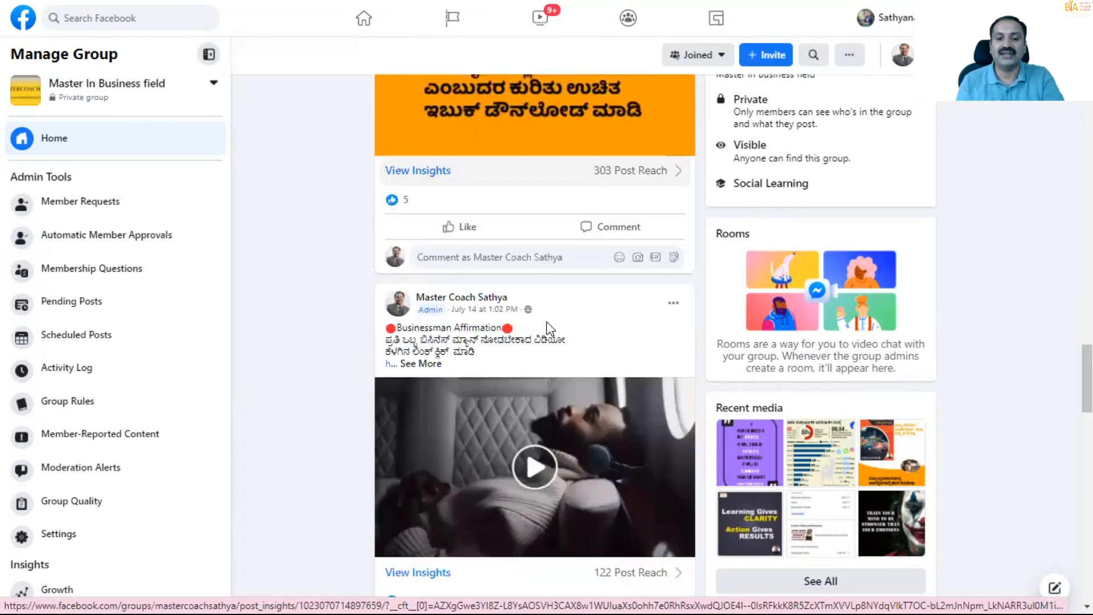
pyautogui.scroll(-5, 491, 315)
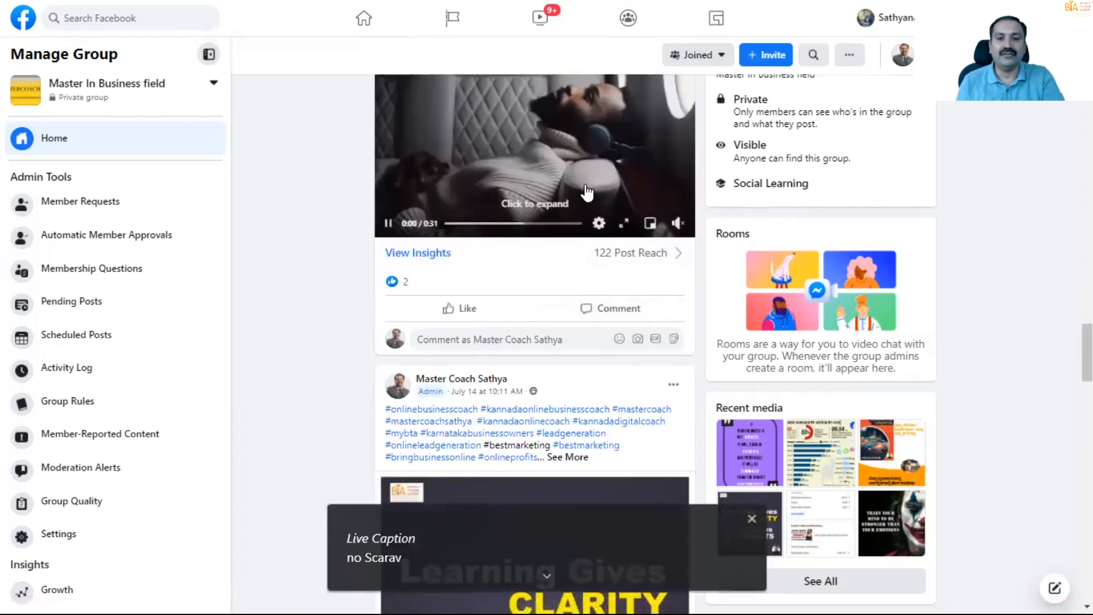
pyautogui.scroll(-2, 568, 206)
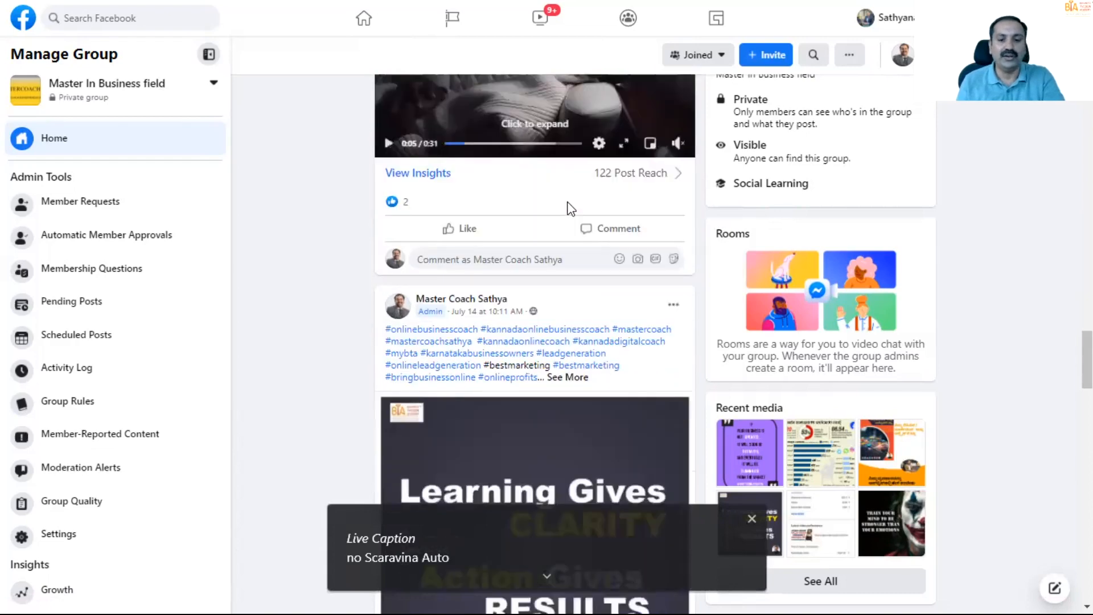
pyautogui.scroll(-6, 569, 209)
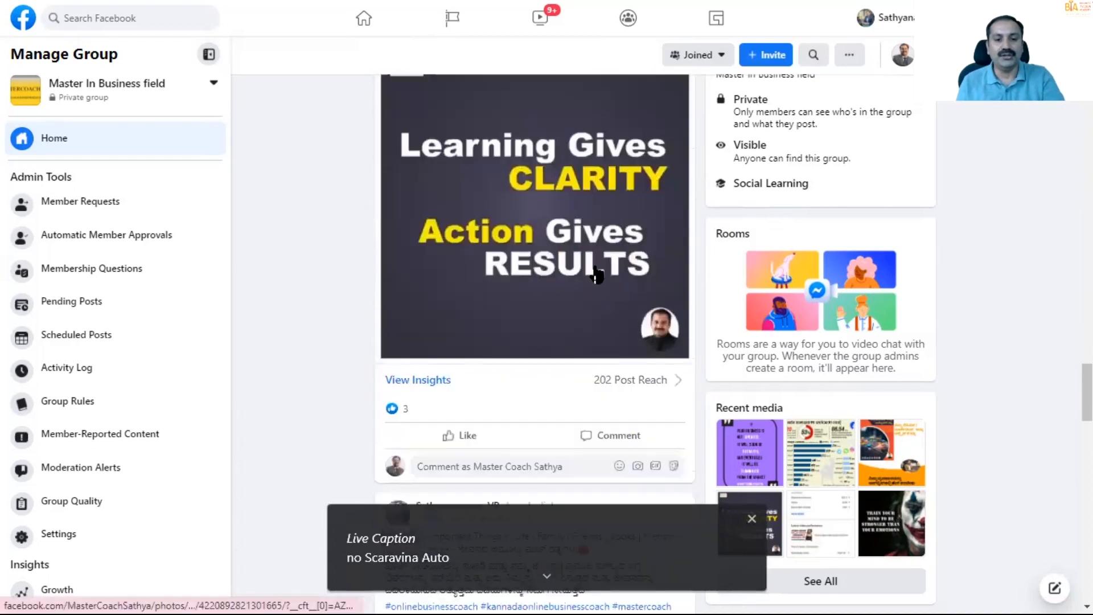
pyautogui.scroll(-4, 566, 239)
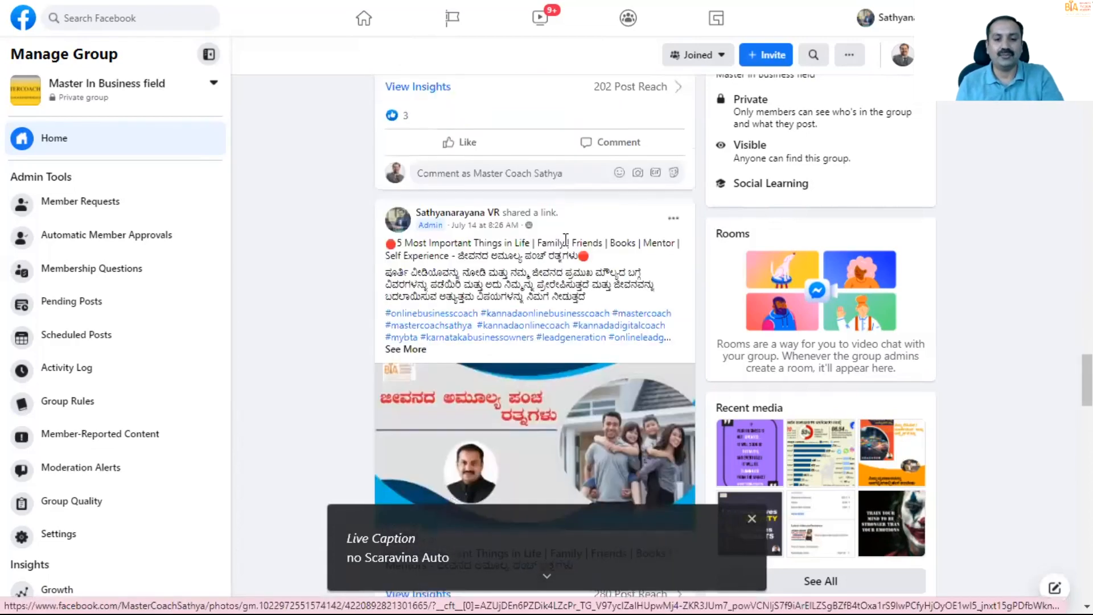
pyautogui.scroll(-5, 607, 302)
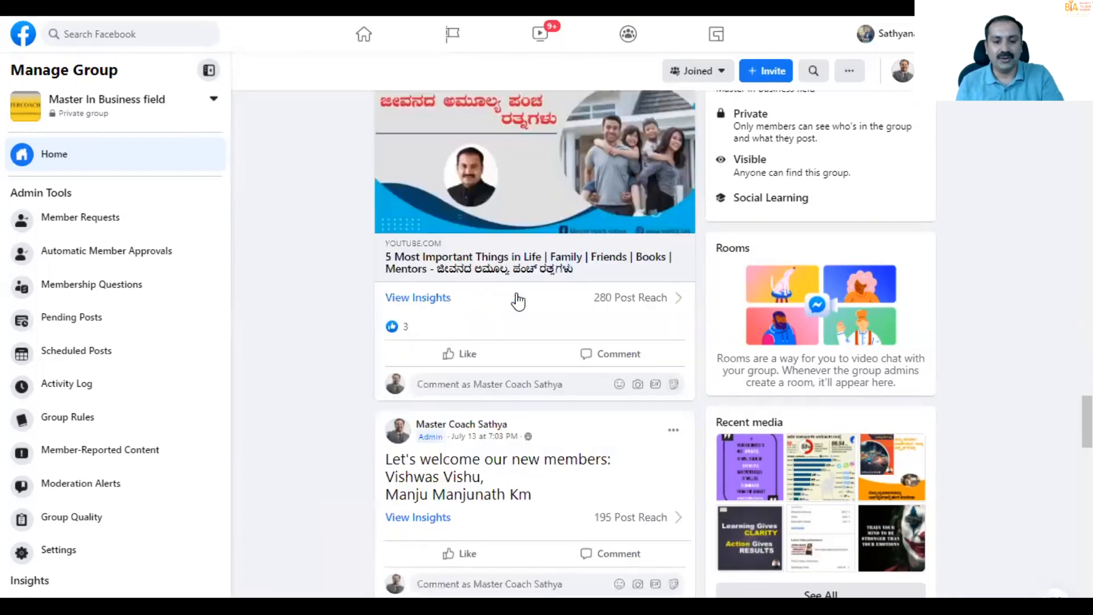
pyautogui.scroll(-4, 535, 251)
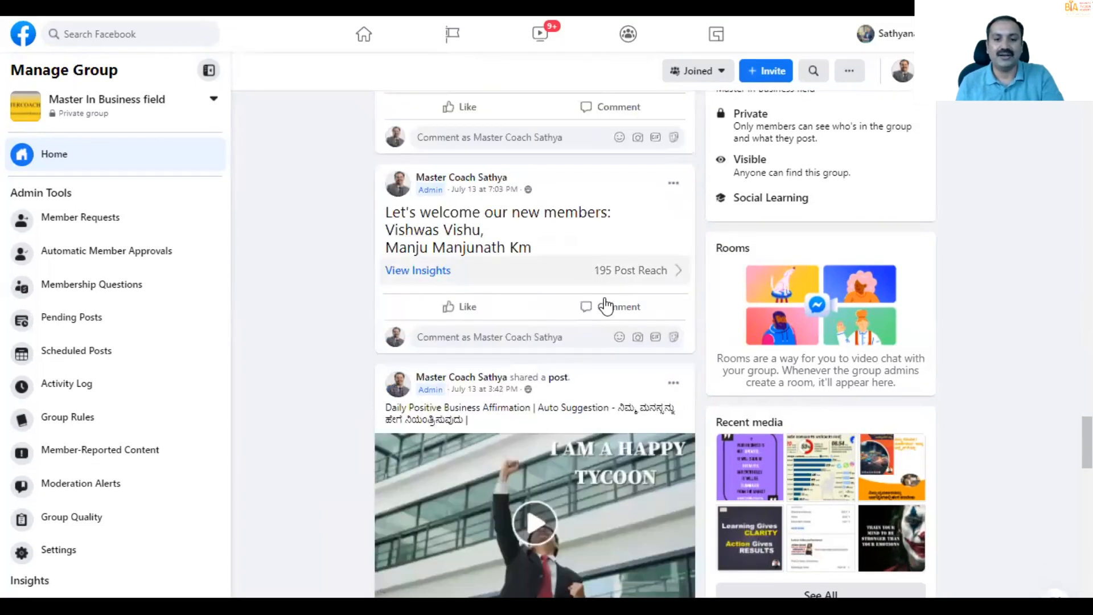
pyautogui.scroll(-3, 581, 284)
pyautogui.scroll(-11, 586, 297)
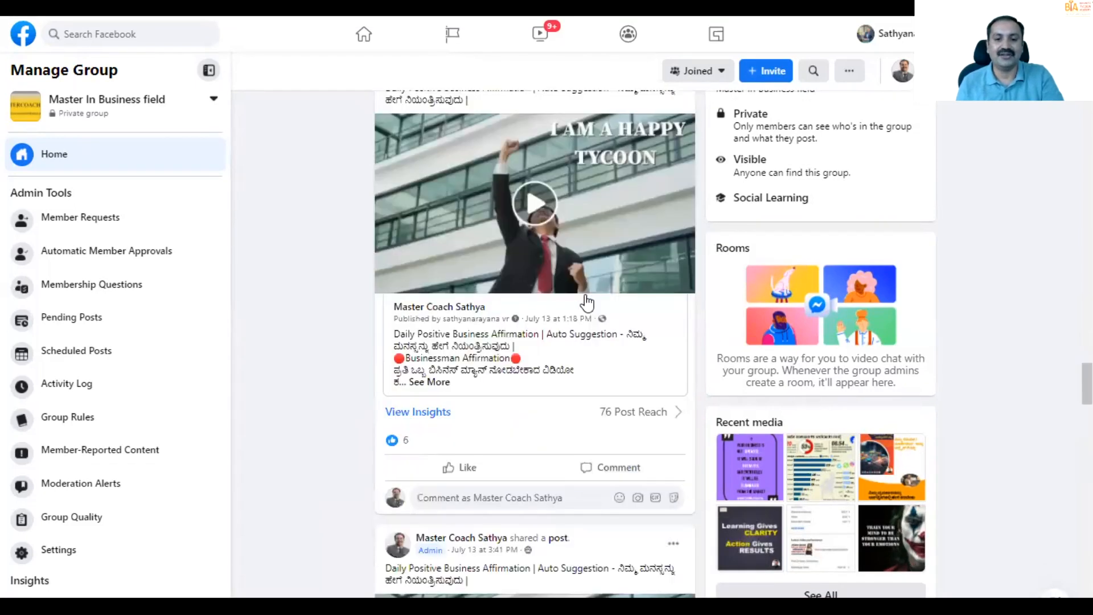
pyautogui.scroll(-8, 588, 300)
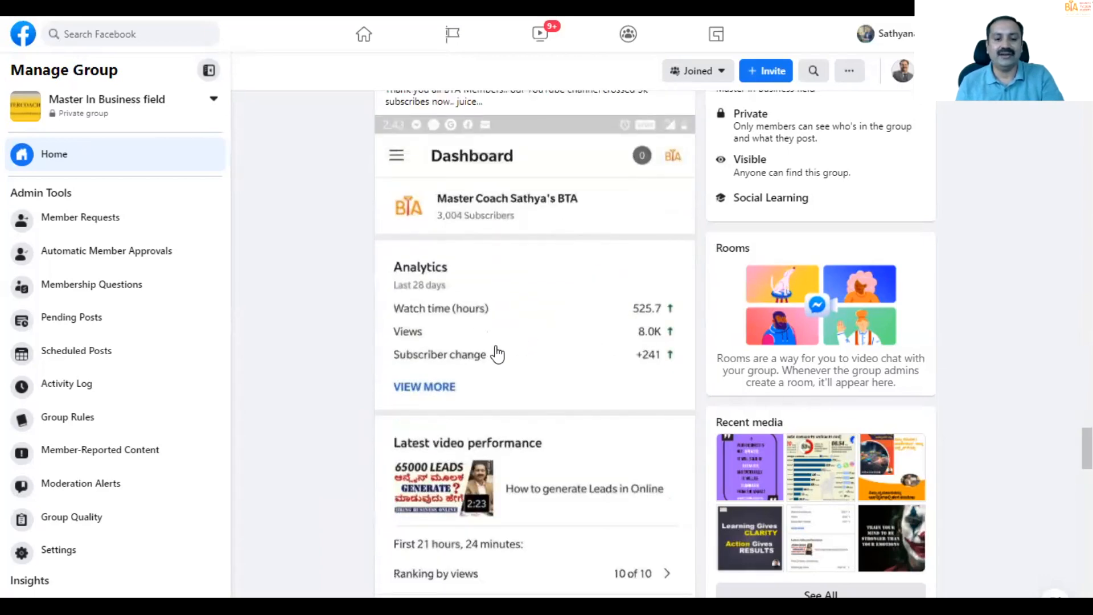
pyautogui.scroll(-3, 572, 391)
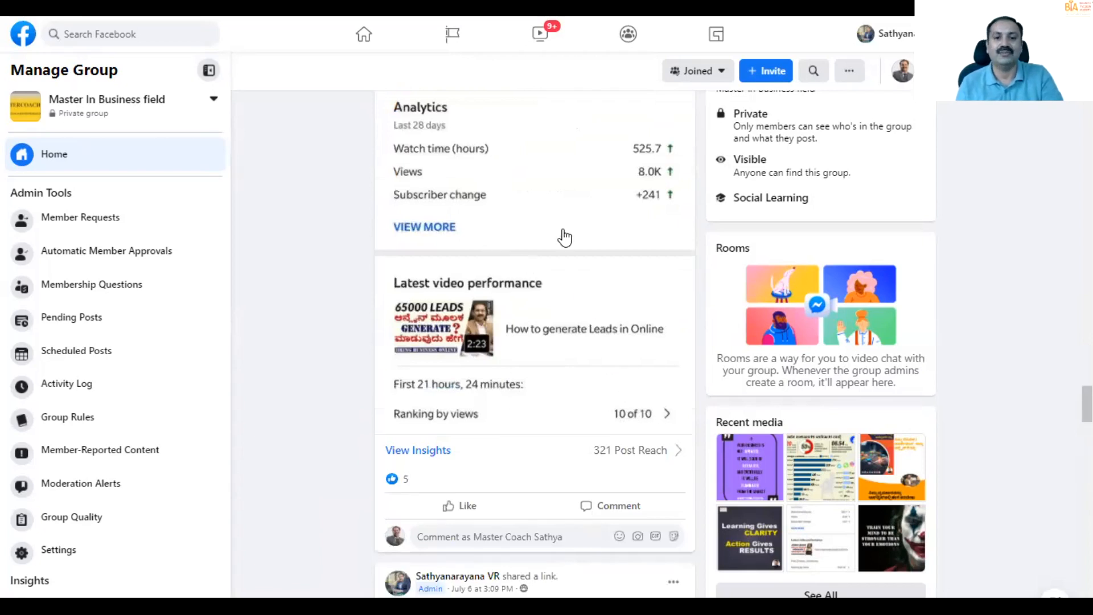
pyautogui.scroll(1, 527, 228)
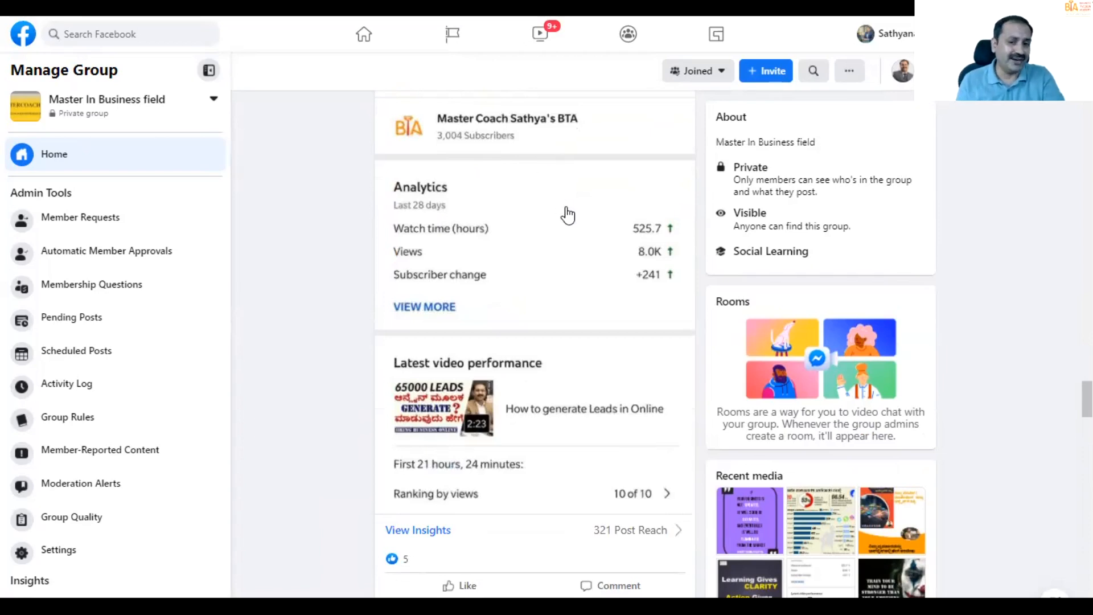
# - Examine the older feed content, including the 21 DAYS CHALLENGE live video, learning questions, blog alert and marketing-methods post, and return to the group's header
pyautogui.scroll(-15, 592, 257)
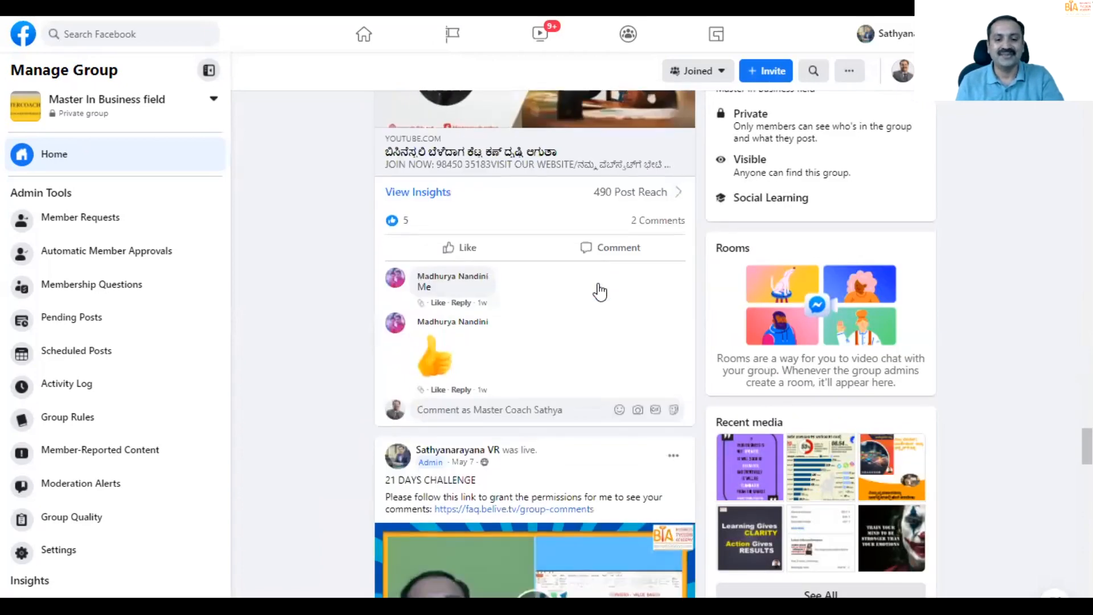
pyautogui.scroll(-4, 599, 292)
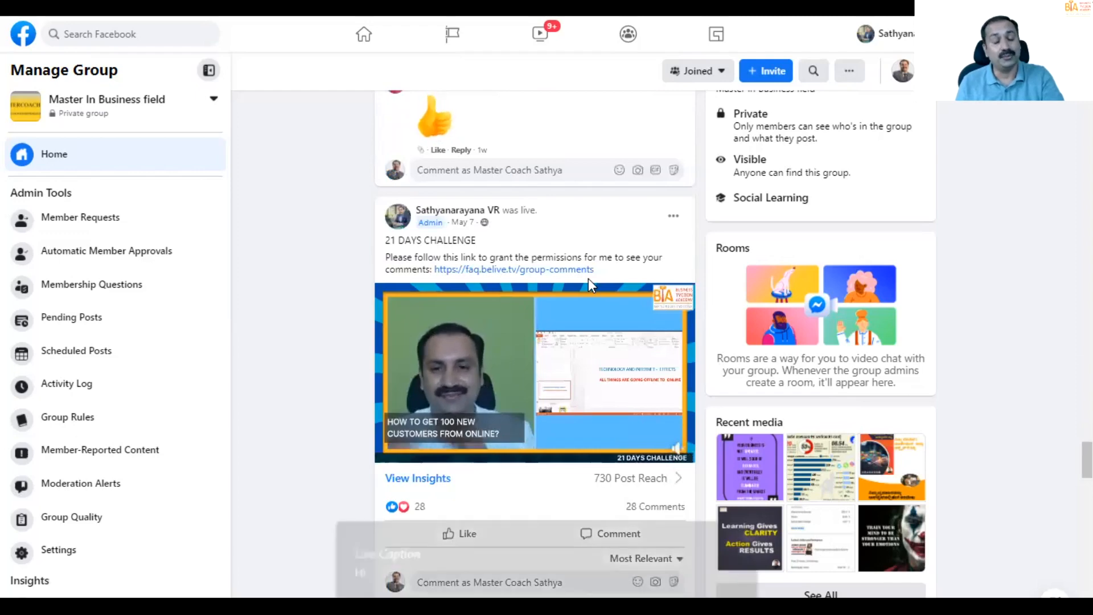
pyautogui.scroll(-2, 602, 329)
pyautogui.scroll(-7, 603, 333)
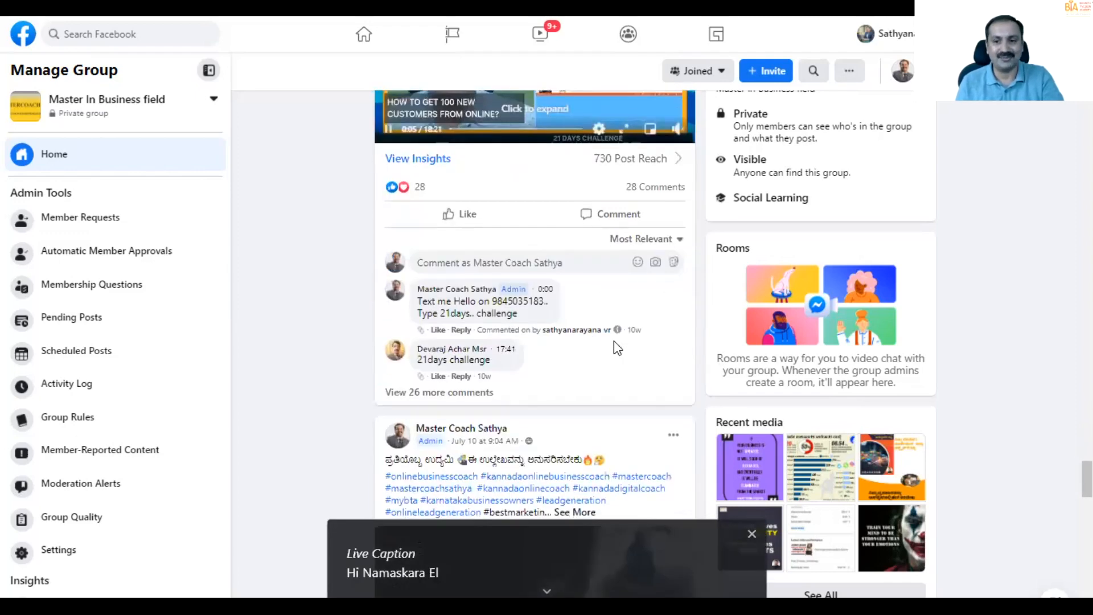
pyautogui.scroll(-8, 613, 352)
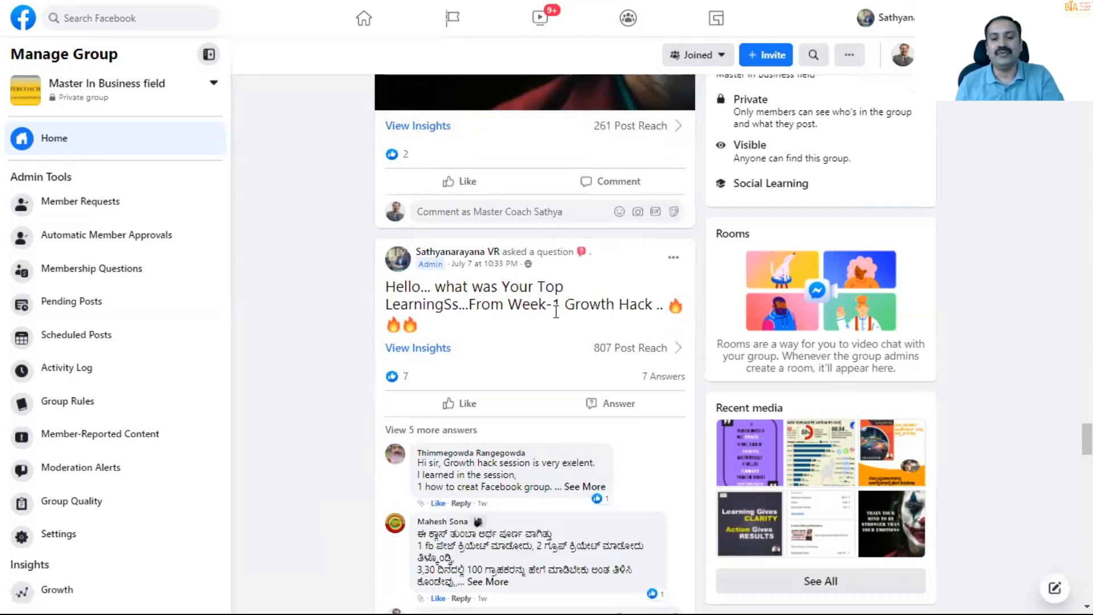
pyautogui.scroll(-5, 549, 362)
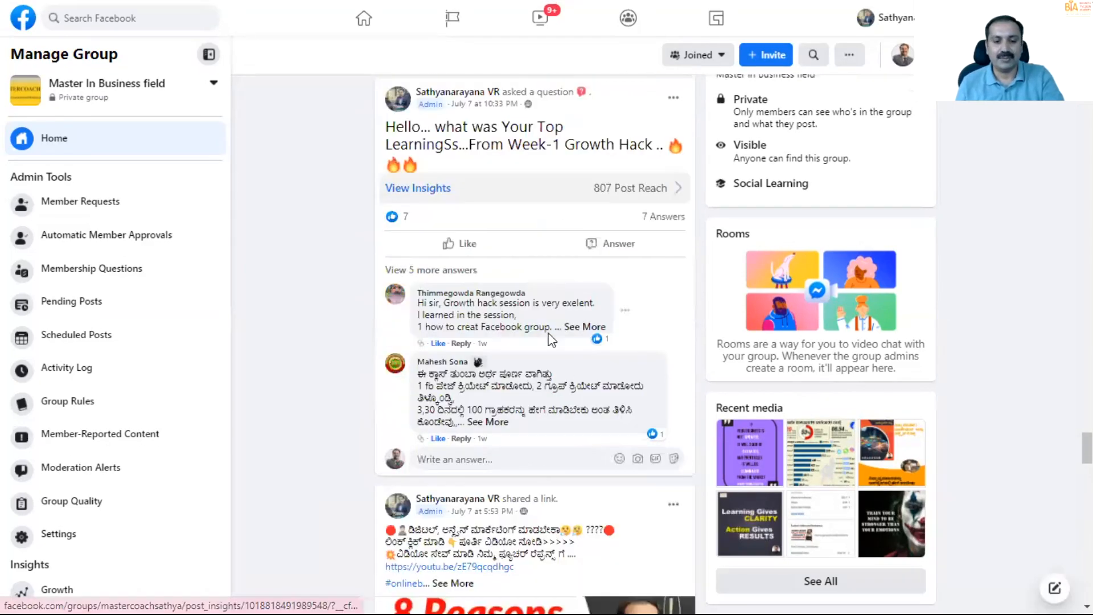
pyautogui.scroll(-15, 545, 357)
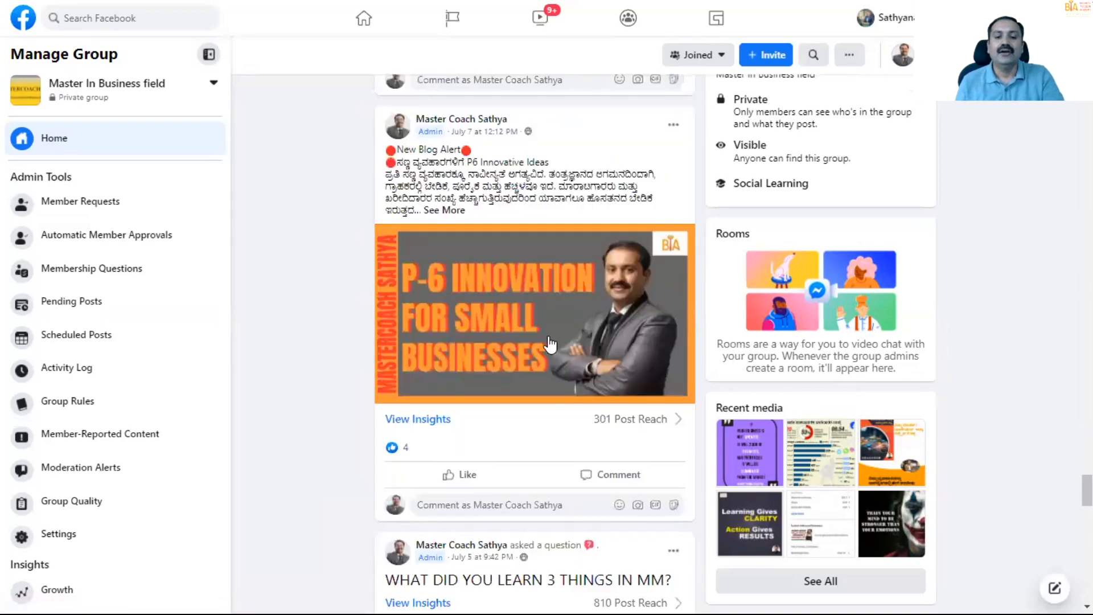
pyautogui.scroll(-5, 549, 342)
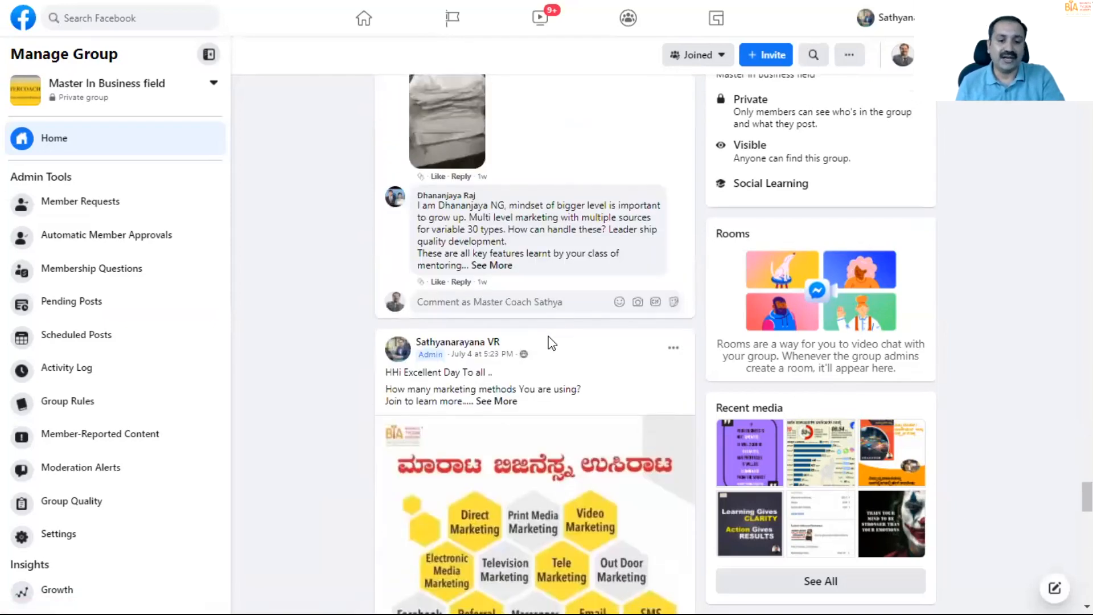
pyautogui.scroll(-4, 549, 341)
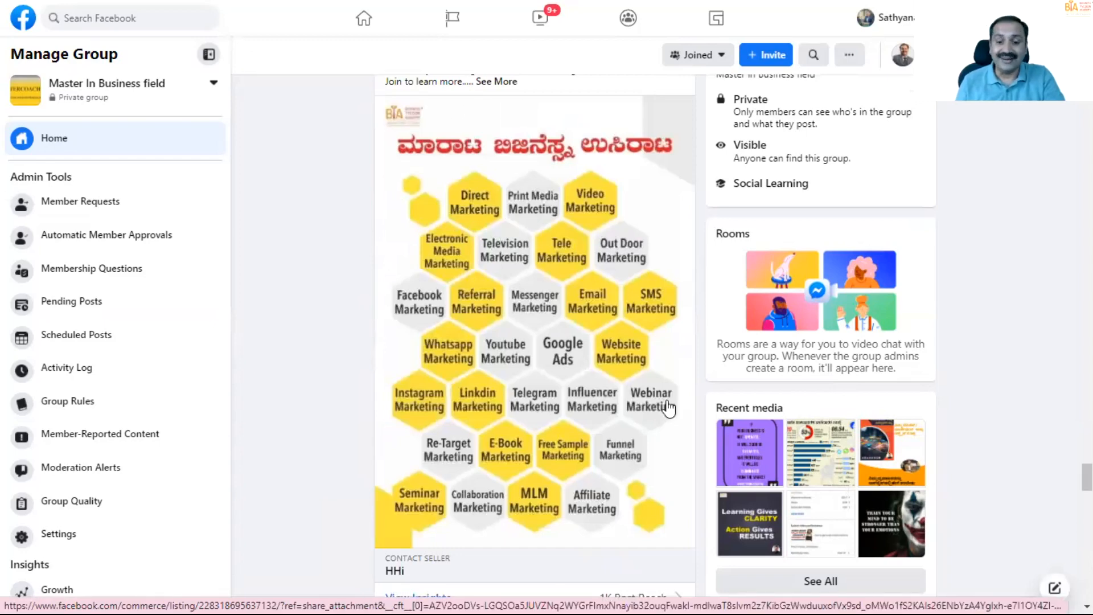
pyautogui.scroll(15, 520, 313)
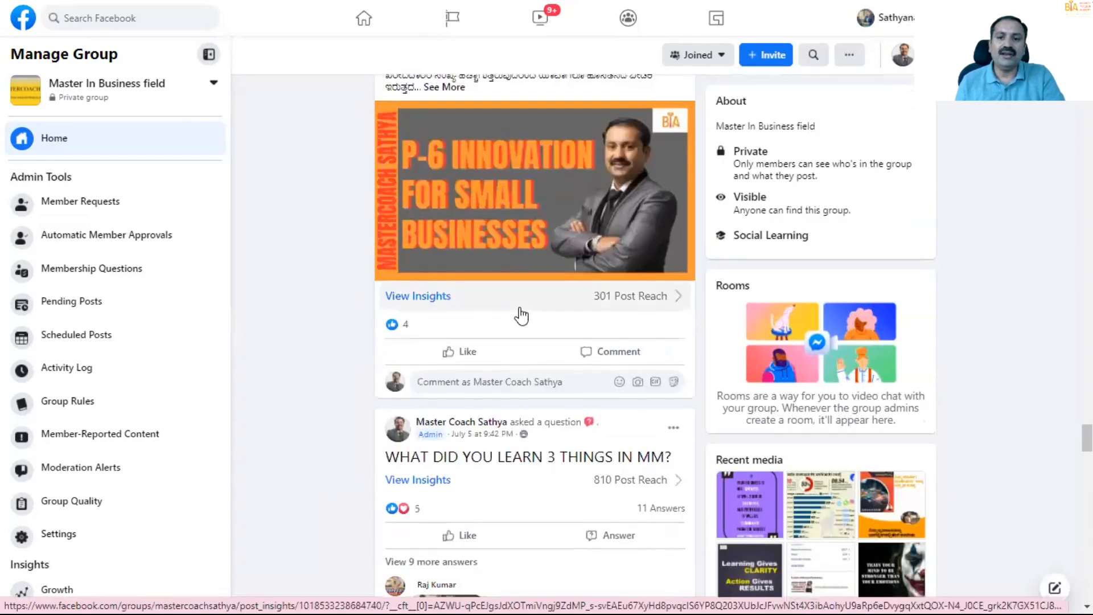
pyautogui.scroll(15, 520, 313)
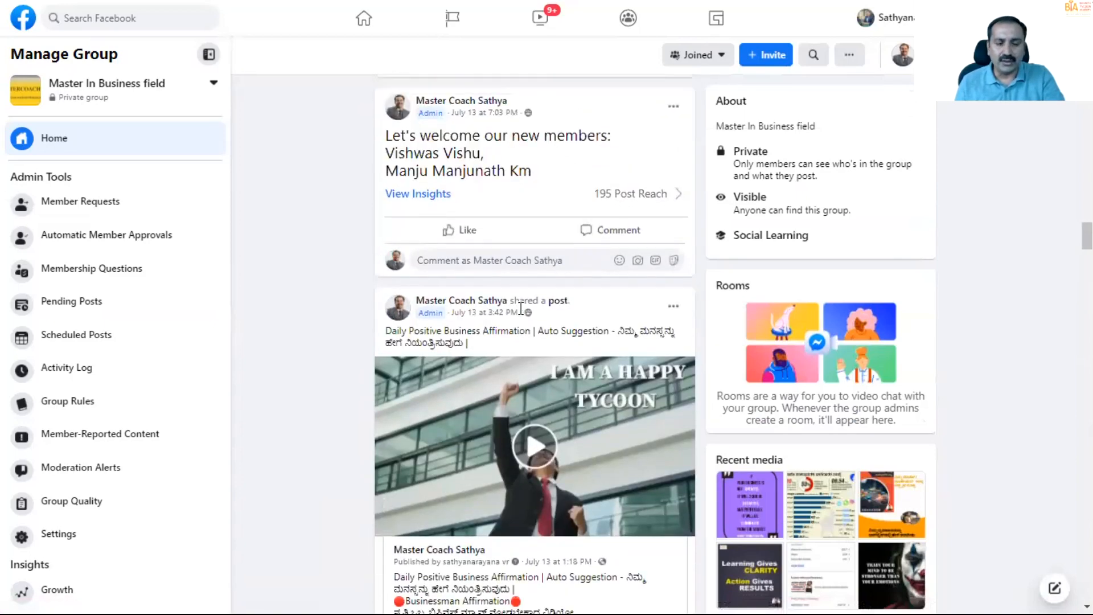
pyautogui.scroll(15, 520, 307)
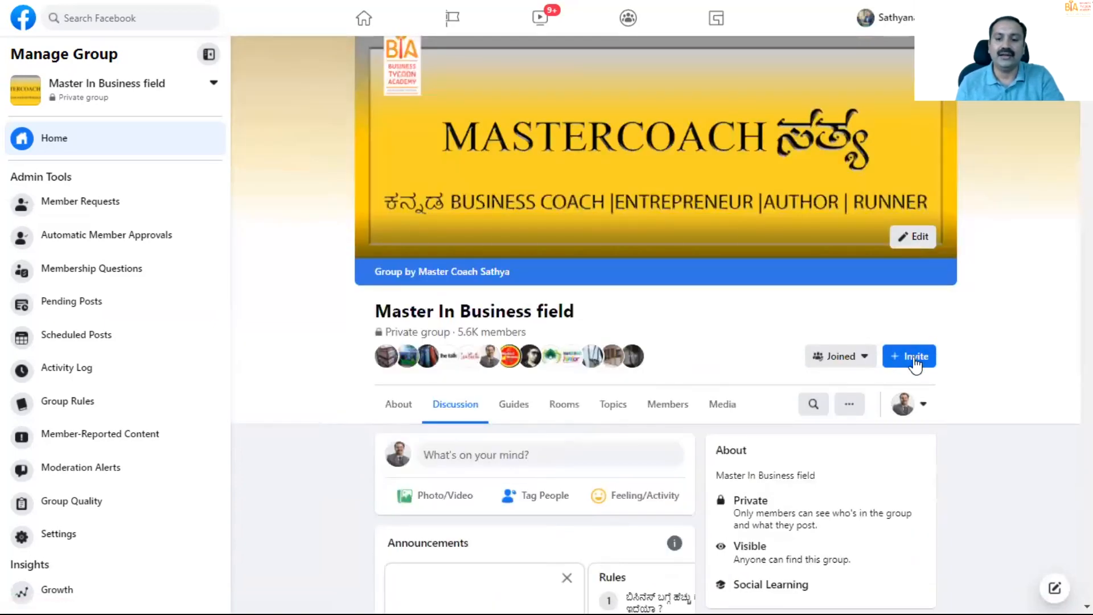
# - Start inviting page fans to the Master In Business field group and look through the list of fans who can be invited
pyautogui.click(913, 359)
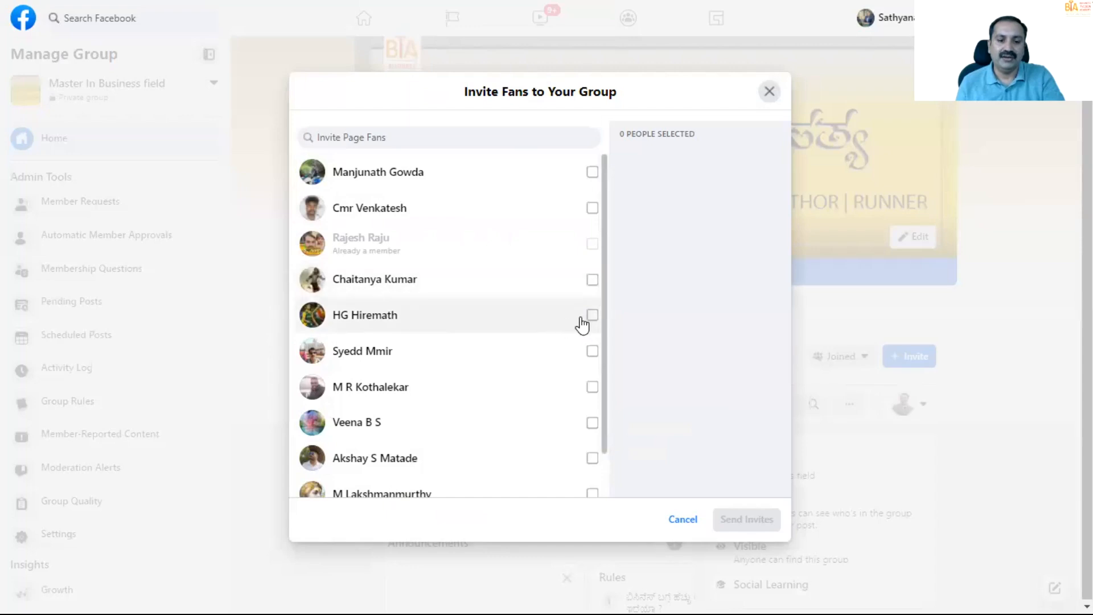
pyautogui.scroll(-5, 555, 381)
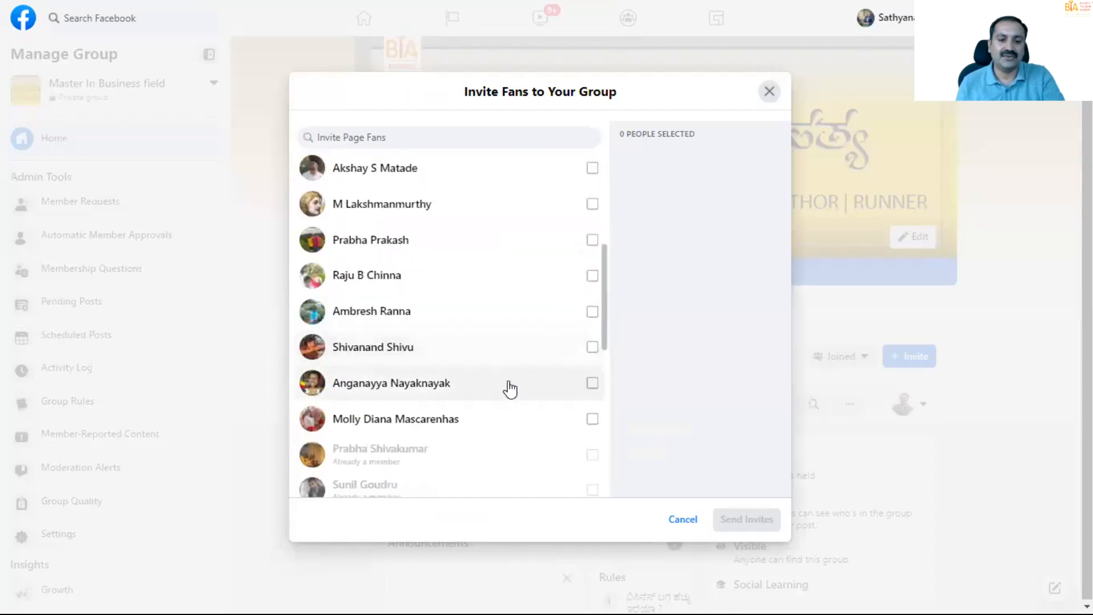
pyautogui.scroll(-3, 529, 392)
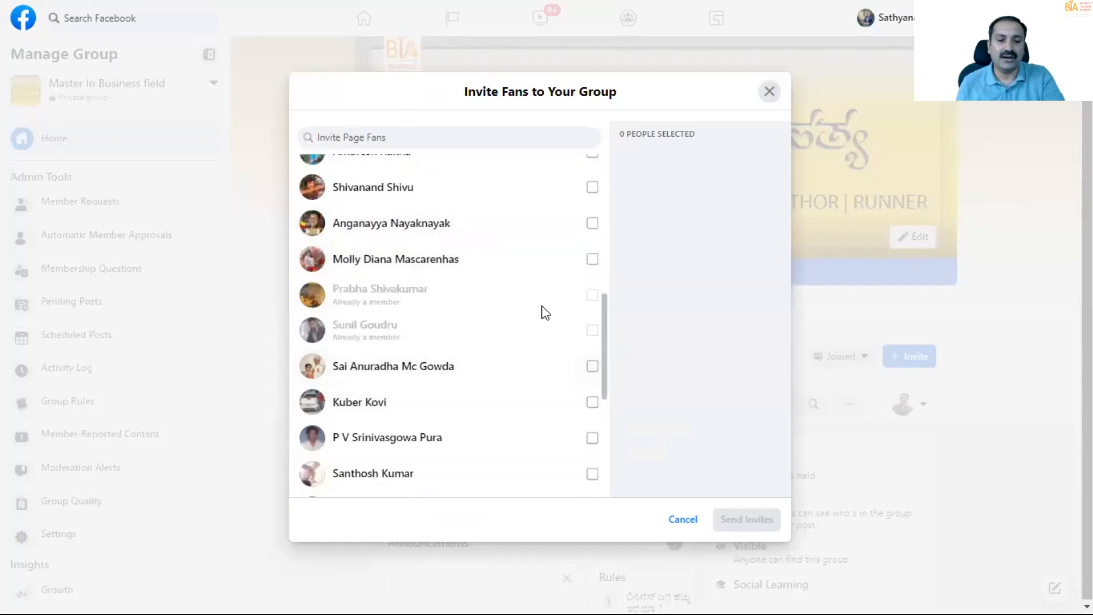
pyautogui.scroll(-3, 543, 313)
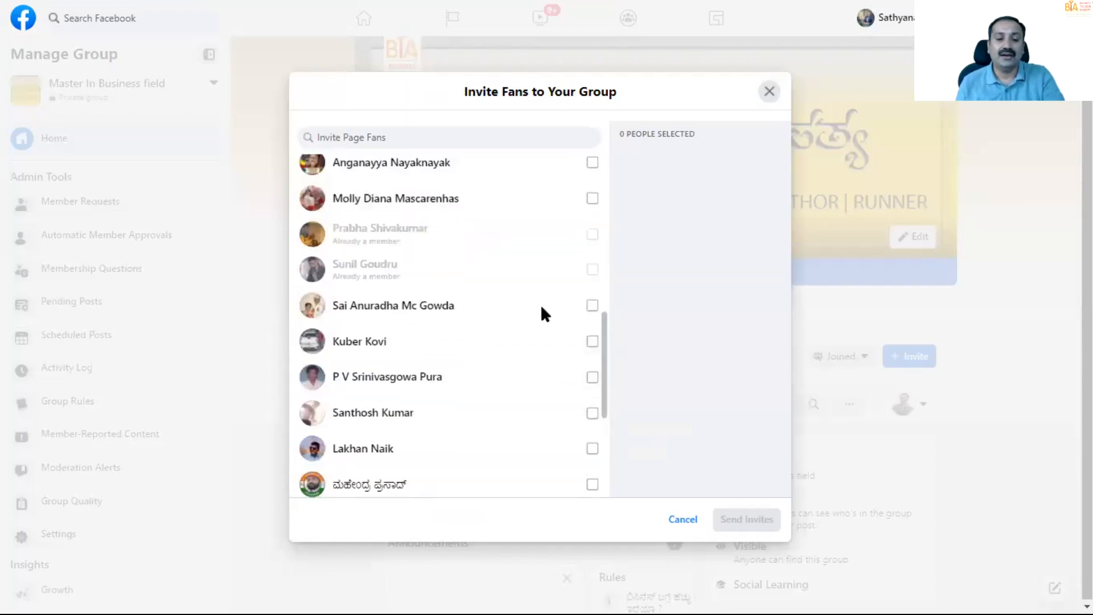
pyautogui.scroll(-3, 562, 357)
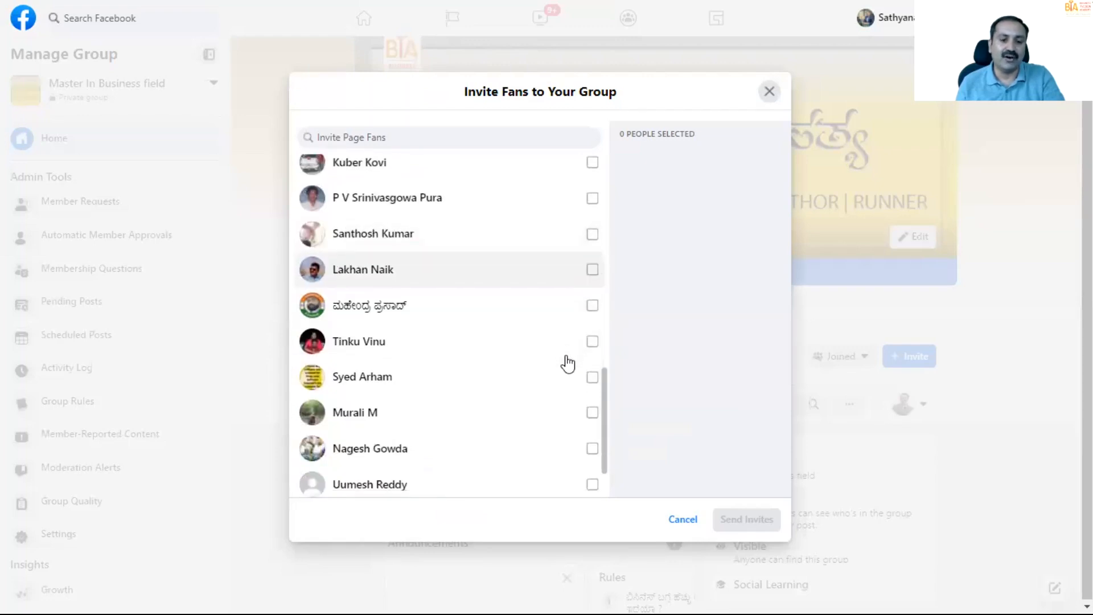
pyautogui.scroll(9, 568, 375)
pyautogui.scroll(5, 571, 377)
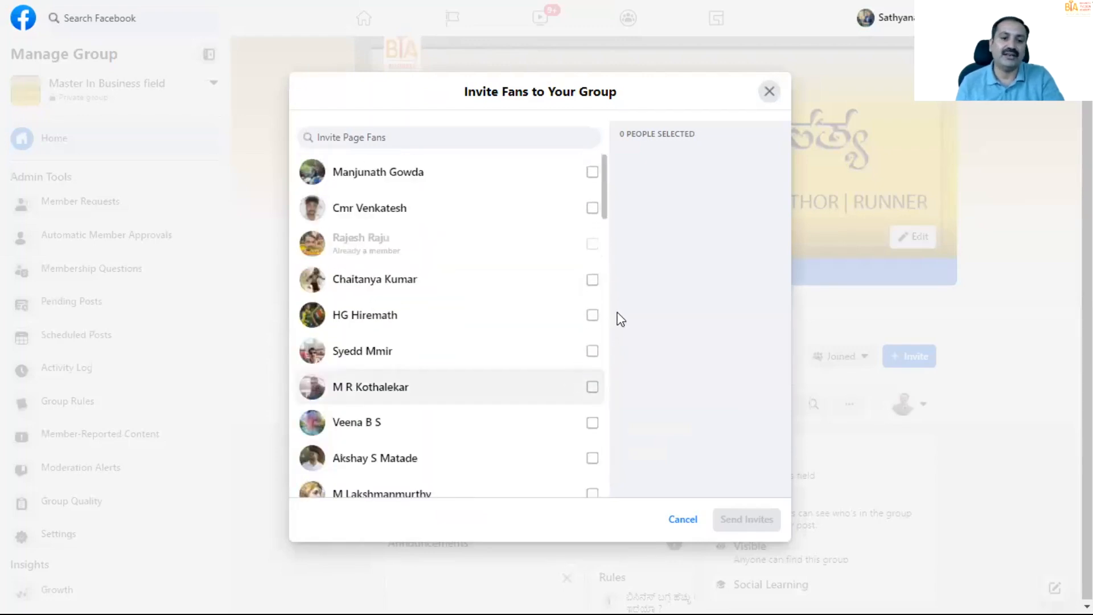
# - Select the first four page fans in the list who are not yet members and send them the group invites
pyautogui.click(592, 173)
pyautogui.click(592, 208)
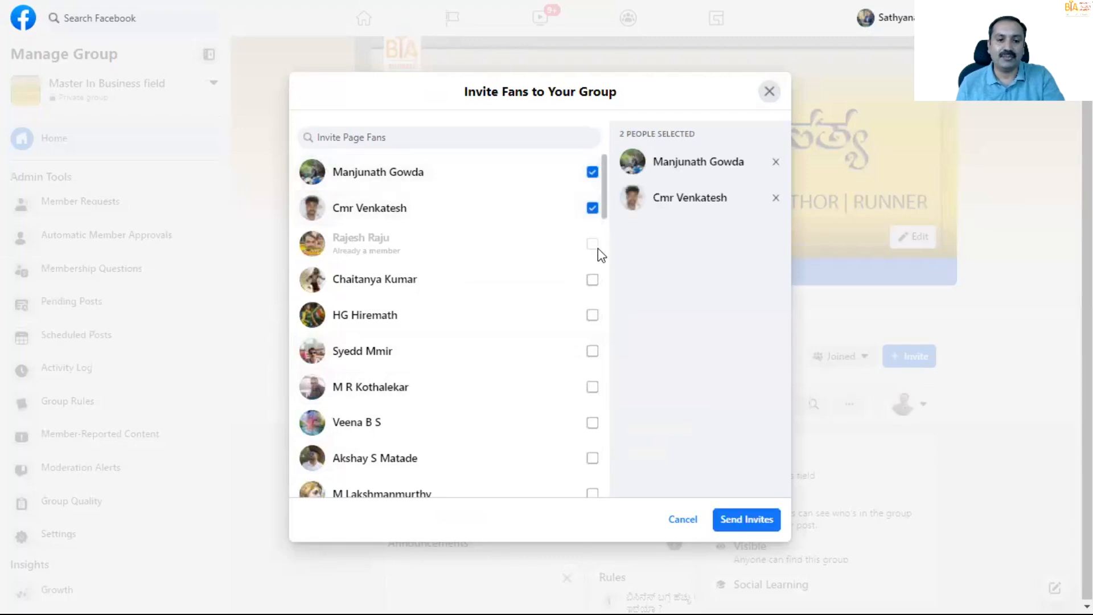
pyautogui.click(592, 280)
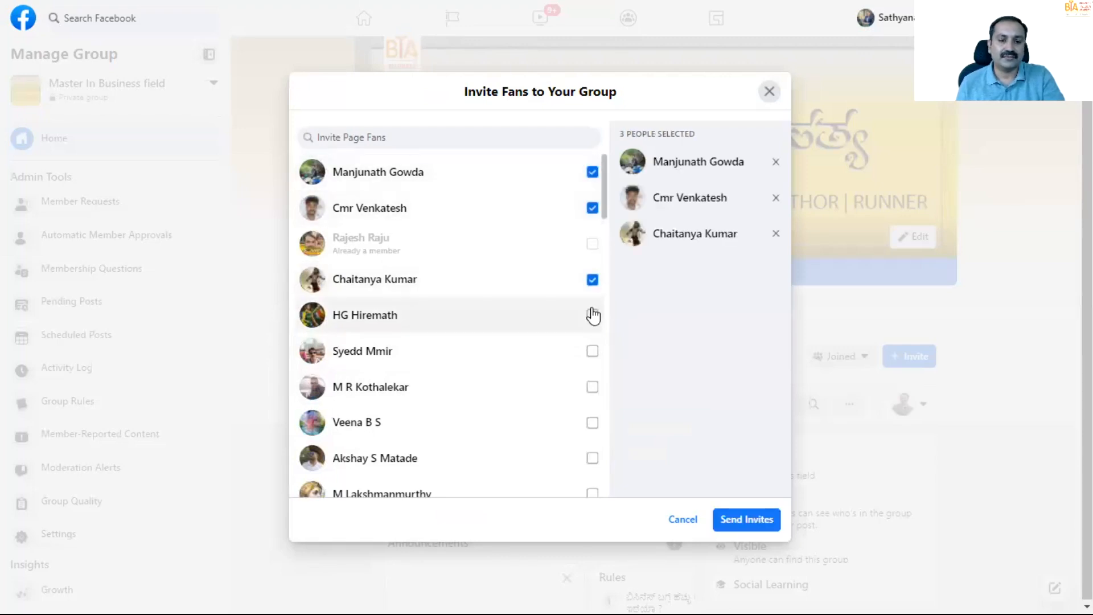
pyautogui.click(591, 315)
pyautogui.scroll(-3, 595, 340)
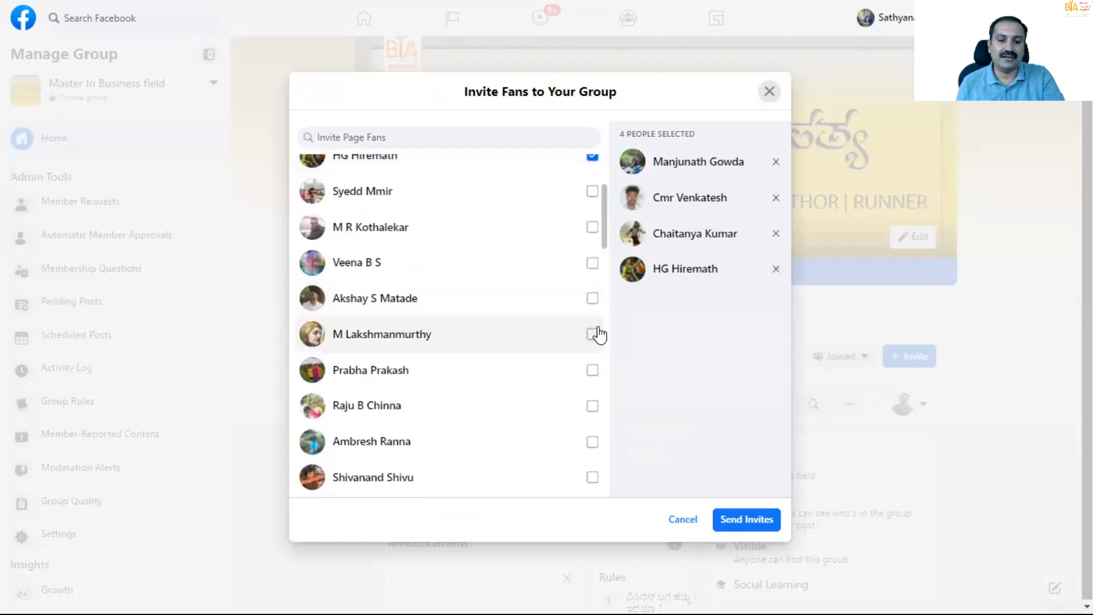
pyautogui.scroll(-5, 597, 336)
pyautogui.scroll(-4, 604, 356)
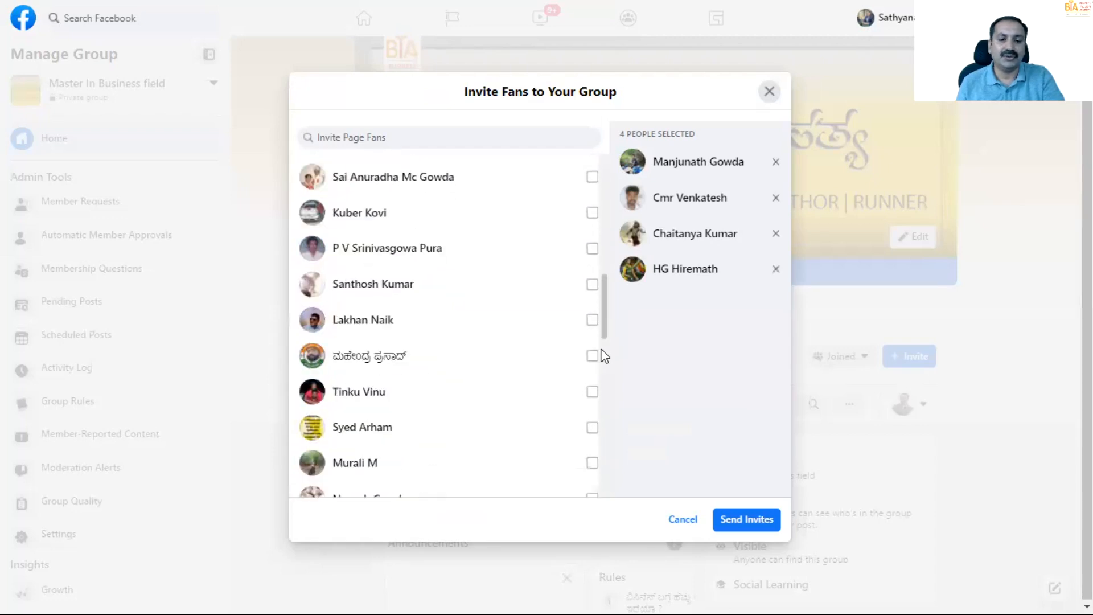
pyautogui.scroll(-7, 604, 356)
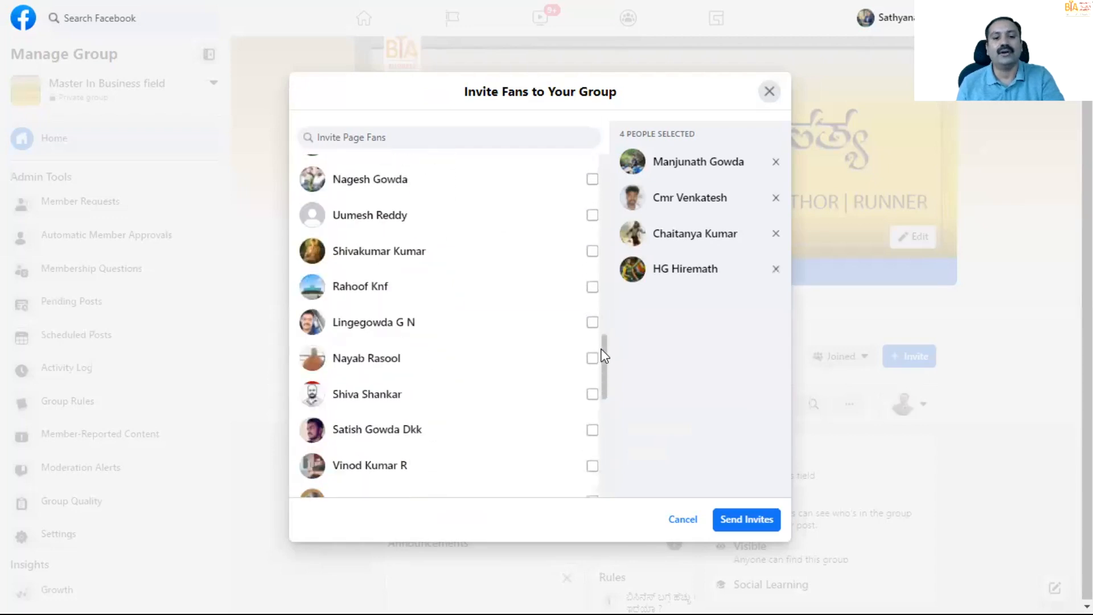
pyautogui.scroll(-8, 604, 356)
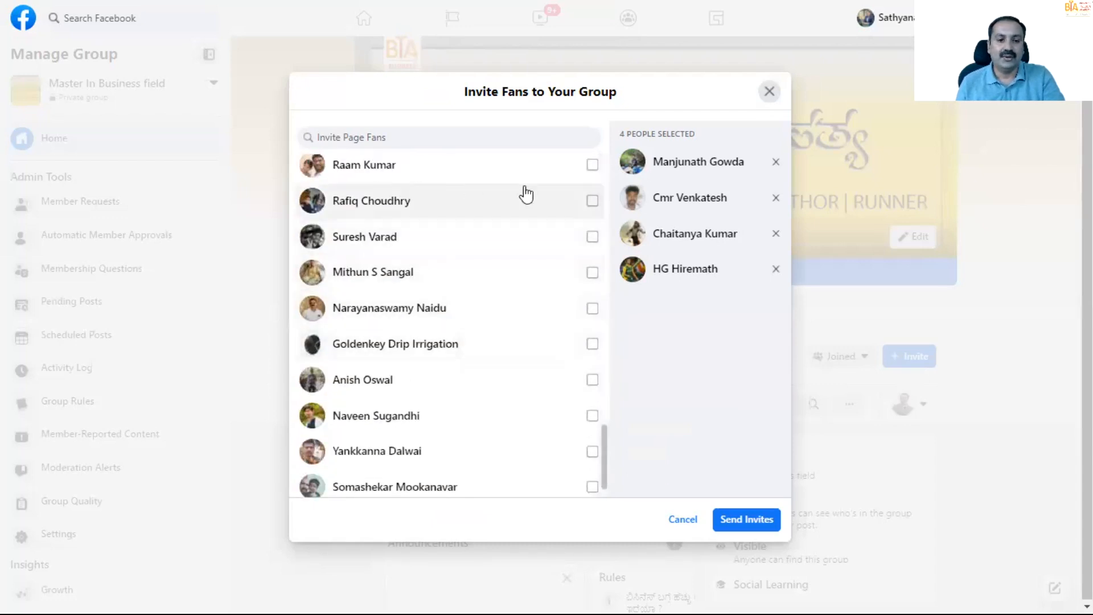
pyautogui.click(756, 519)
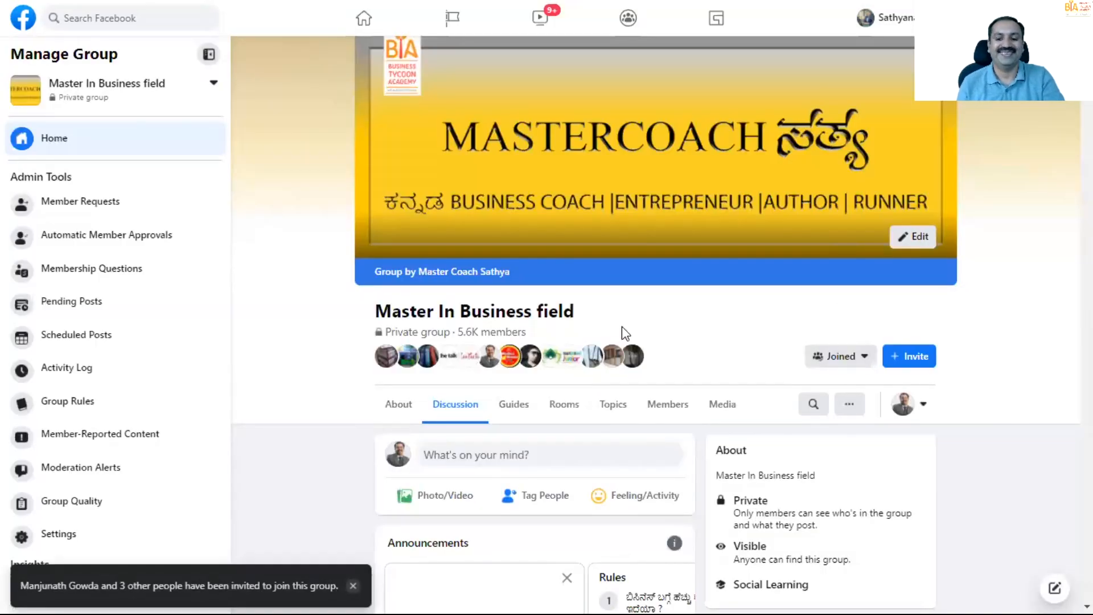
pyautogui.scroll(-4, 622, 328)
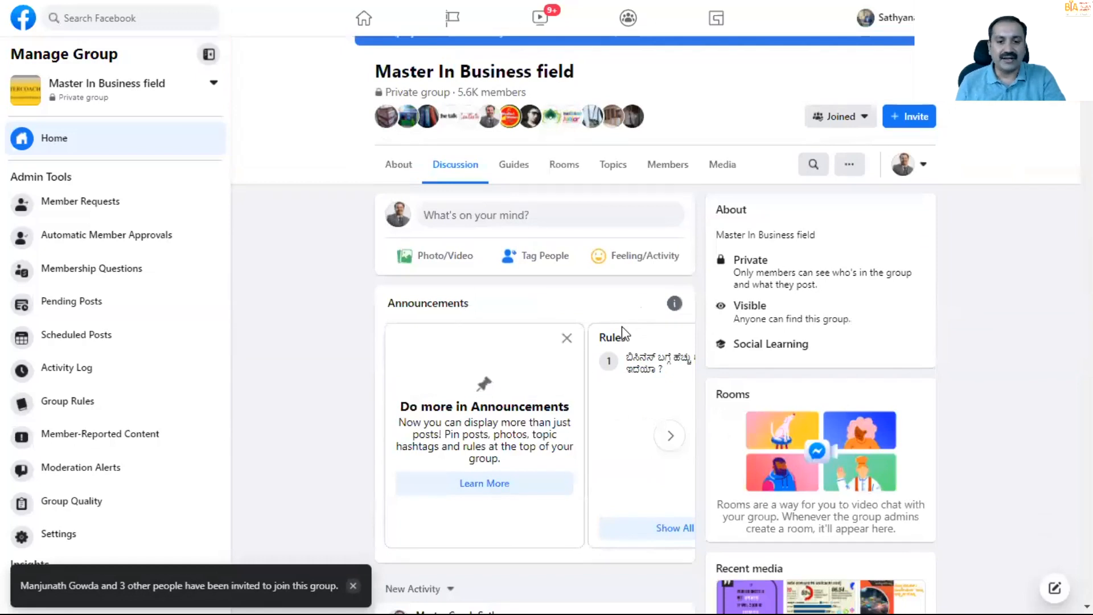